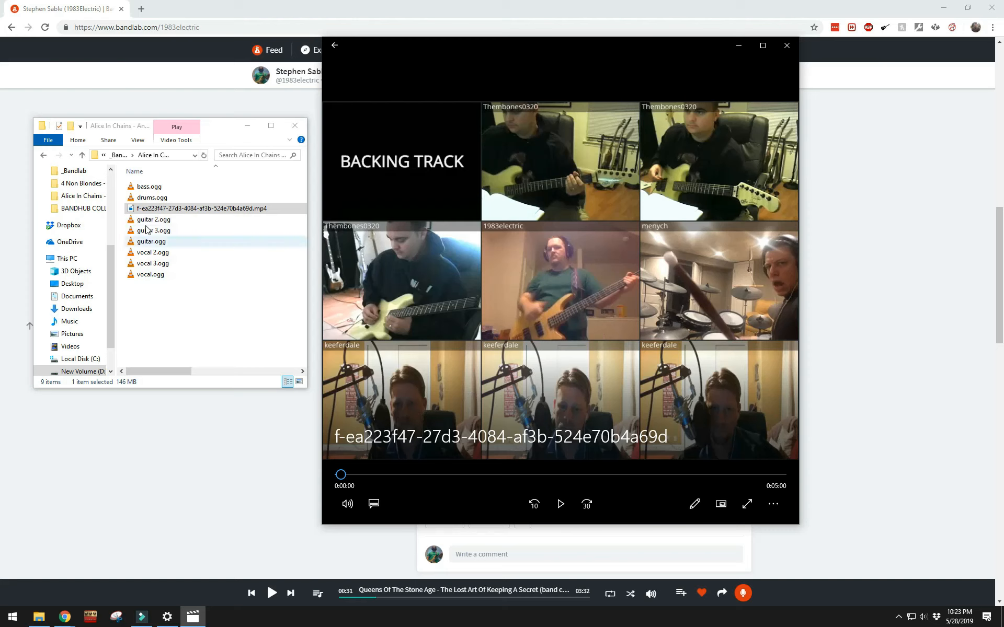
# Minimize the video player and start a new music project from the BandLab profile page
pyautogui.click(737, 47)
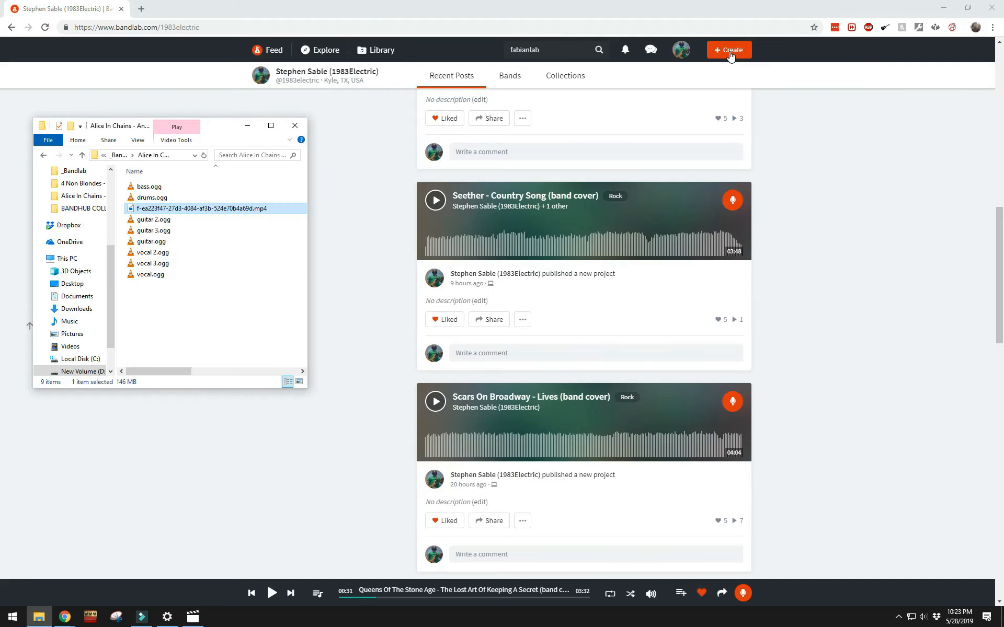
pyautogui.click(729, 53)
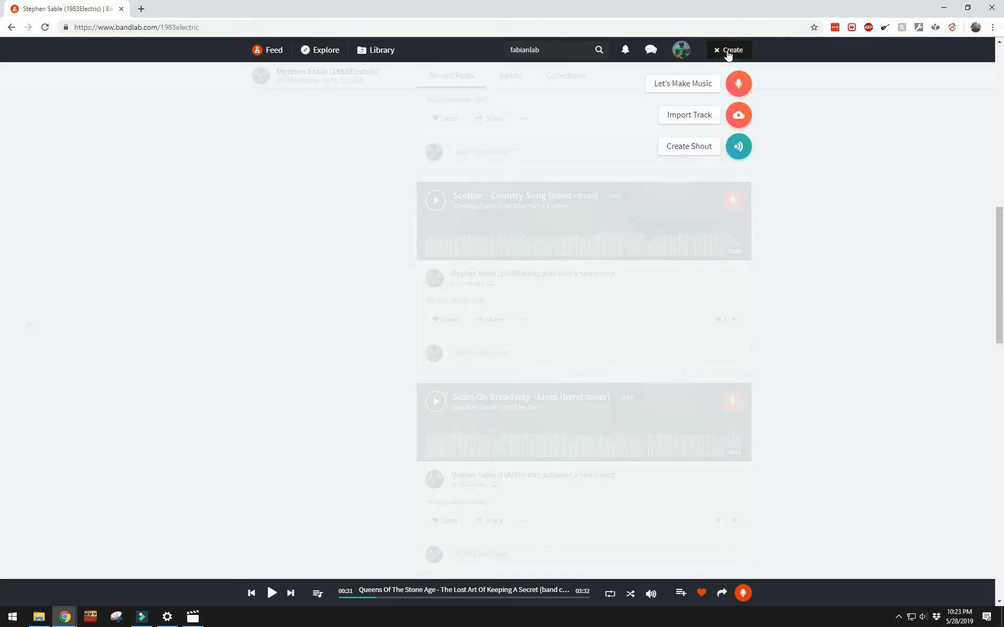
pyautogui.click(692, 86)
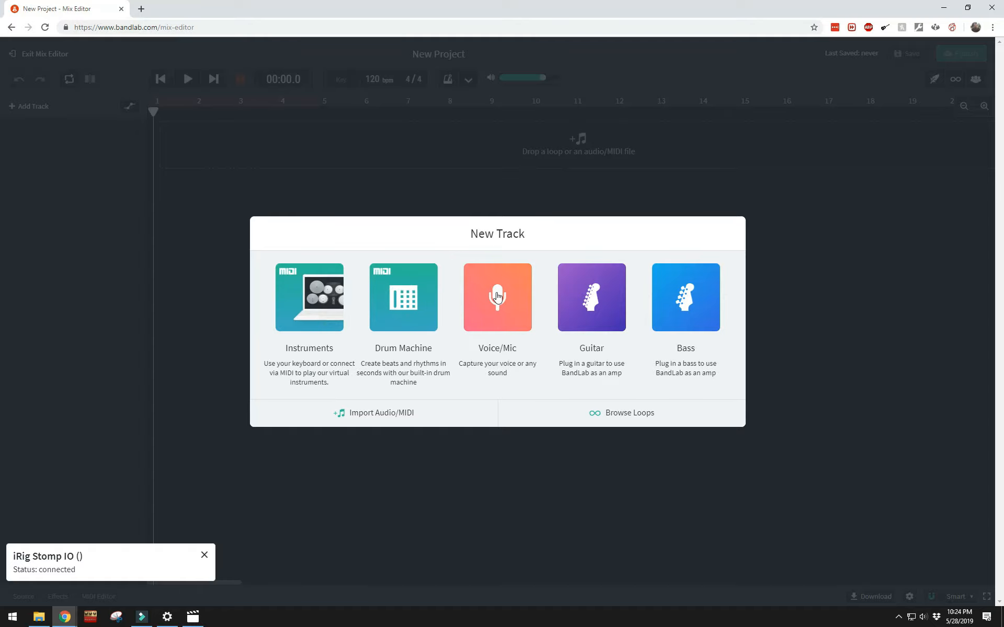
# Add three Voice/Mic tracks to the new project
pyautogui.click(497, 298)
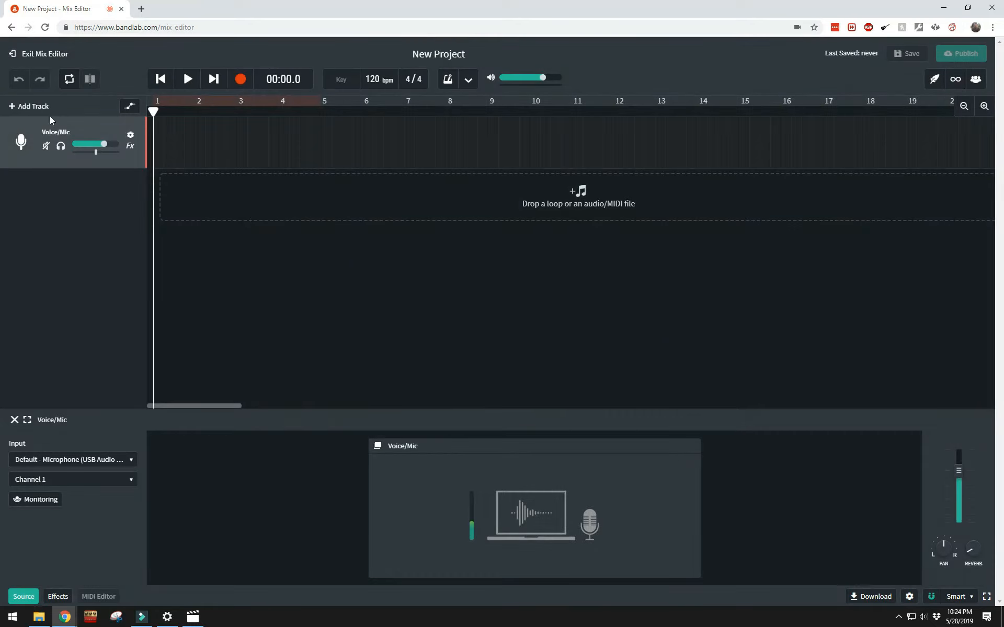
pyautogui.click(31, 105)
pyautogui.click(472, 271)
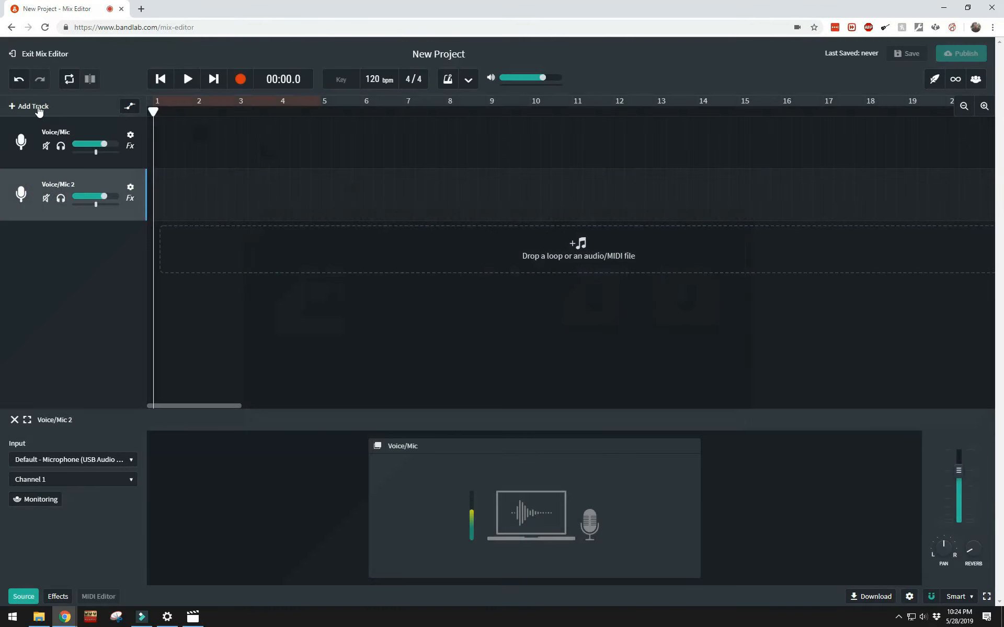
pyautogui.click(38, 109)
pyautogui.click(486, 293)
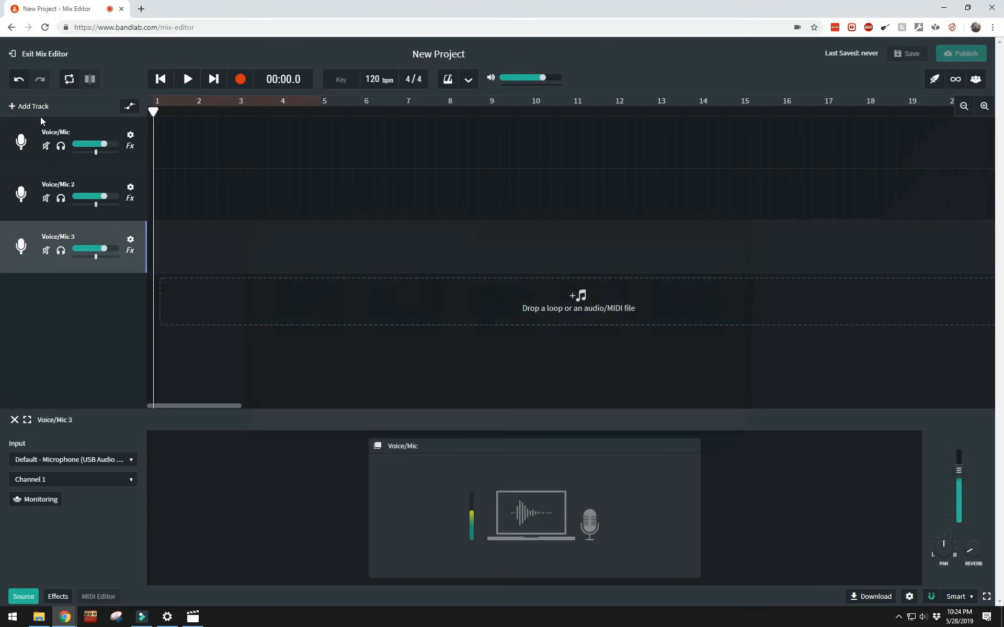
# Add three Guitar tracks below the voice tracks
pyautogui.click(38, 108)
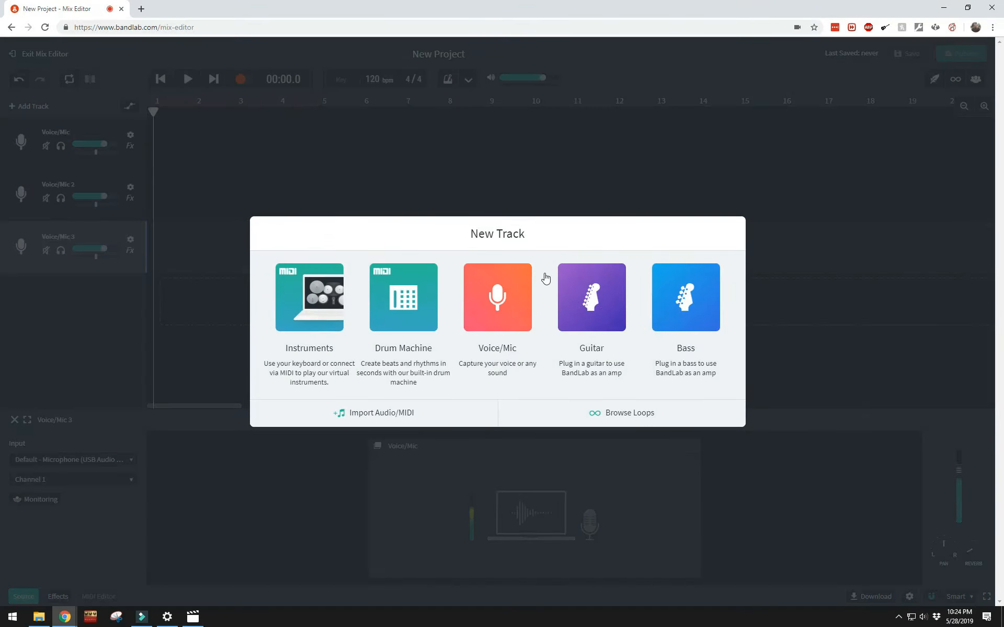
pyautogui.click(593, 296)
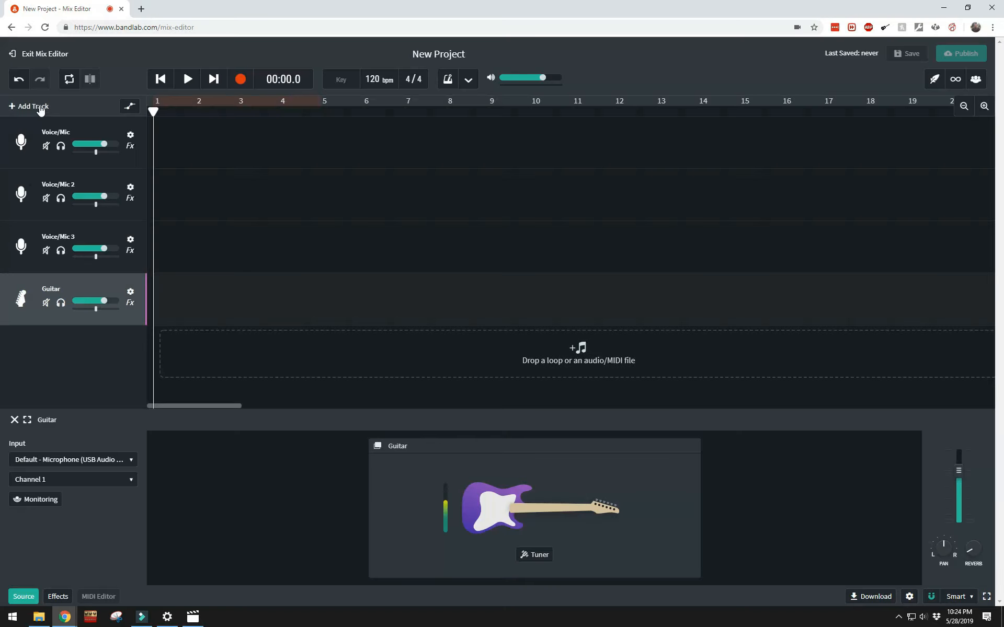
pyautogui.click(37, 107)
pyautogui.click(590, 303)
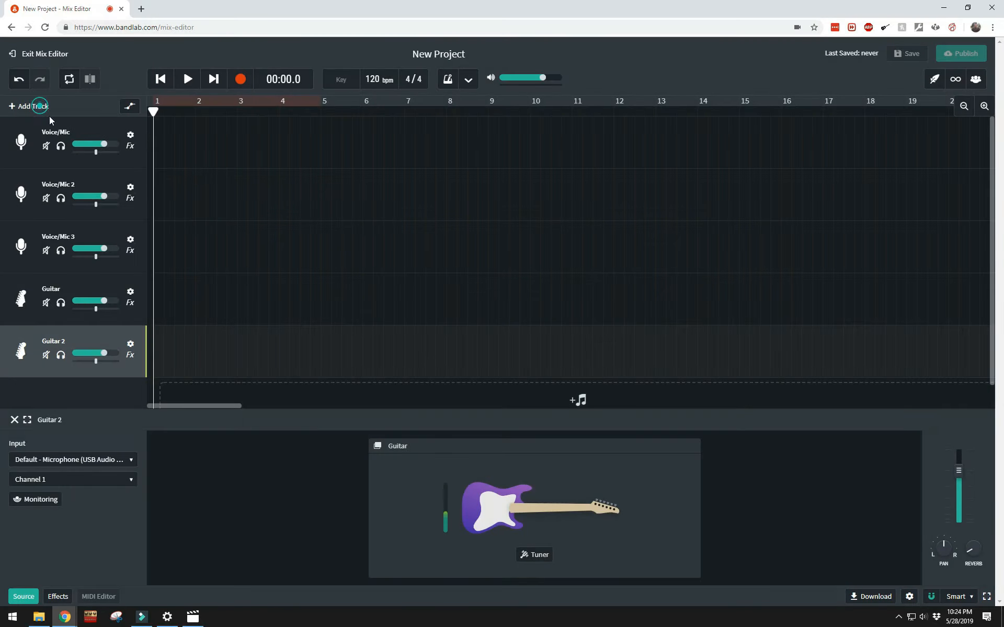
pyautogui.click(37, 107)
pyautogui.click(588, 309)
# Add a Bass track and a fourth Voice/Mic track, and rename the latter Drums
pyautogui.click(36, 107)
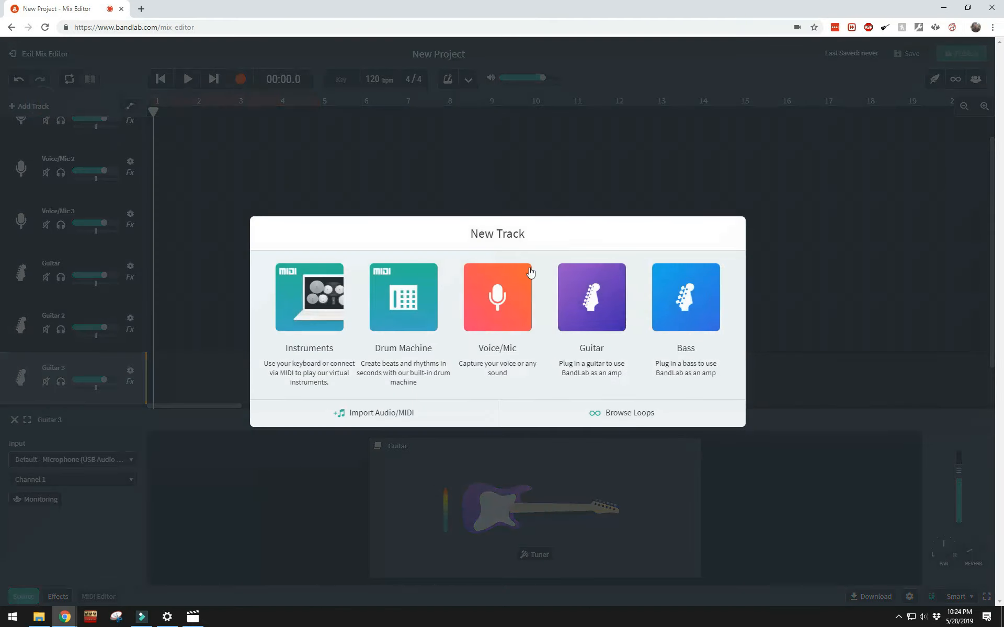
pyautogui.click(660, 295)
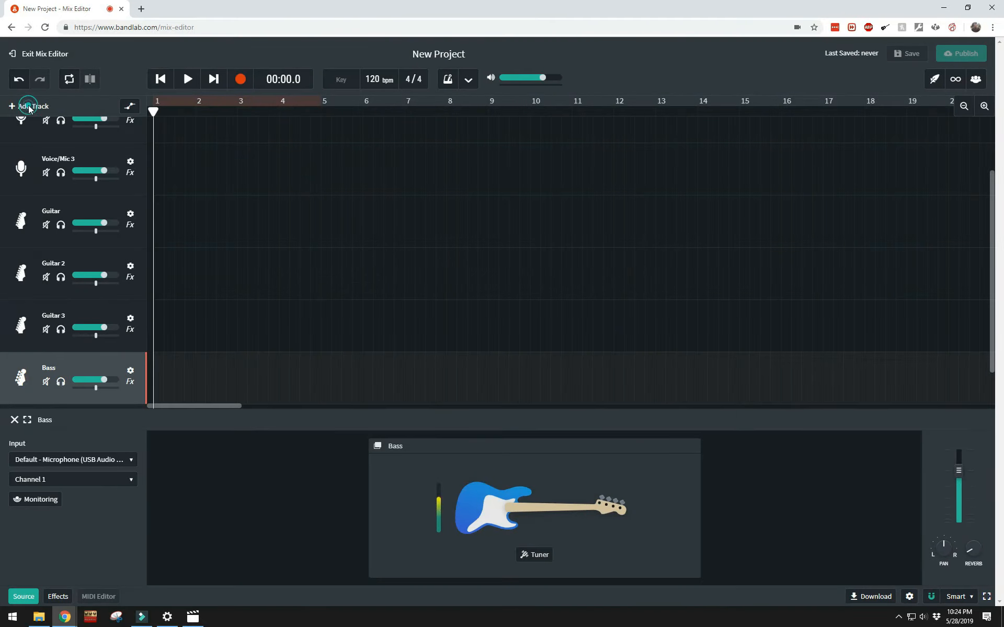
pyautogui.click(29, 106)
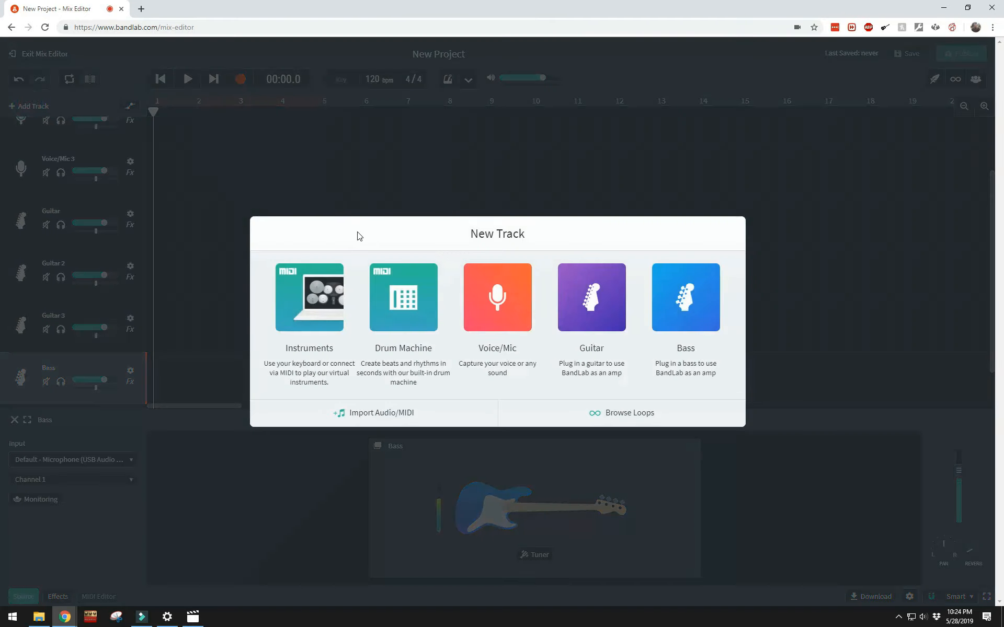
pyautogui.click(499, 299)
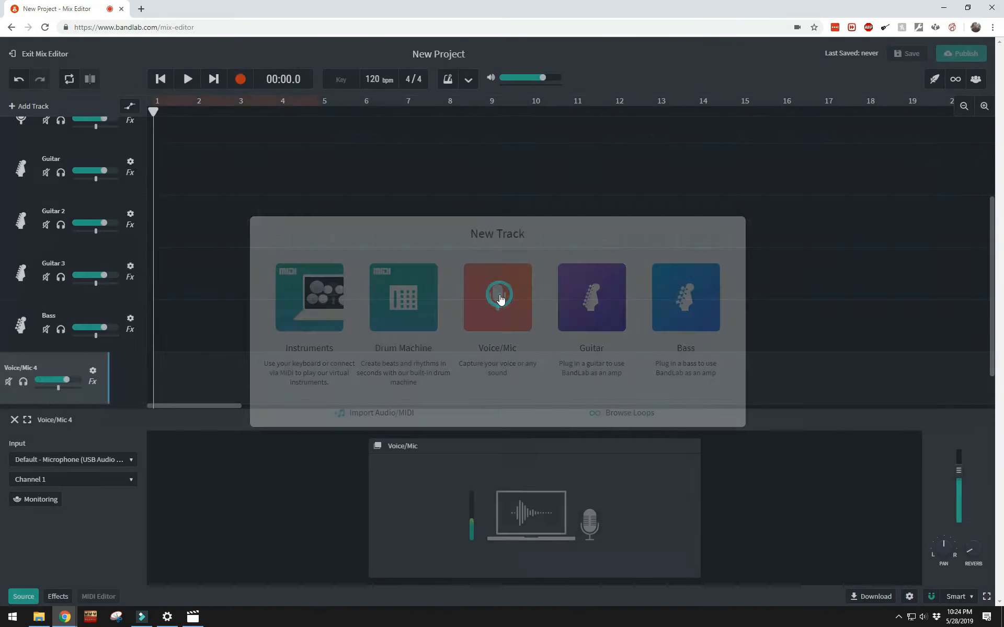
pyautogui.doubleClick(81, 368)
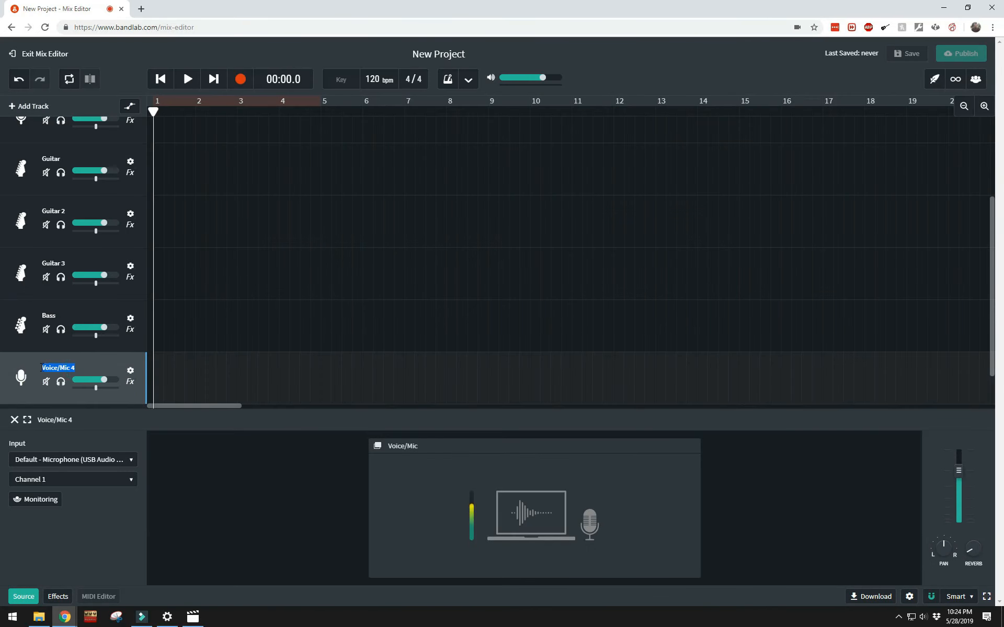
pyautogui.write('Drums')
# Import vocal.ogg from the Alice In Chains folder in File Explorer onto the first Voice/Mic track, starting at bar 1
pyautogui.click(38, 617)
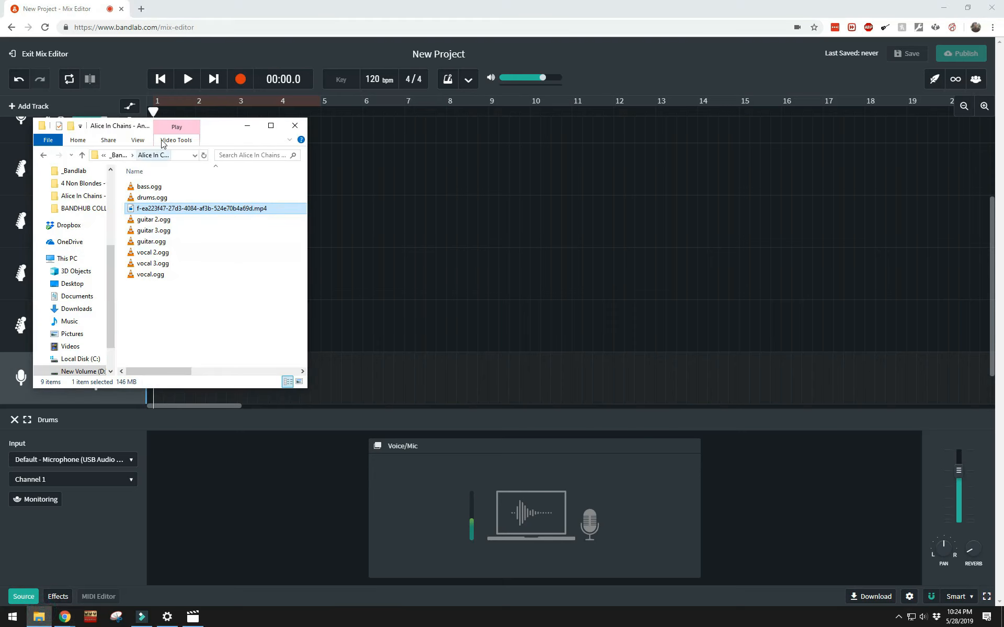
pyautogui.moveTo(254, 125); pyautogui.dragTo(556, 119)
pyautogui.scroll(3, 294, 268)
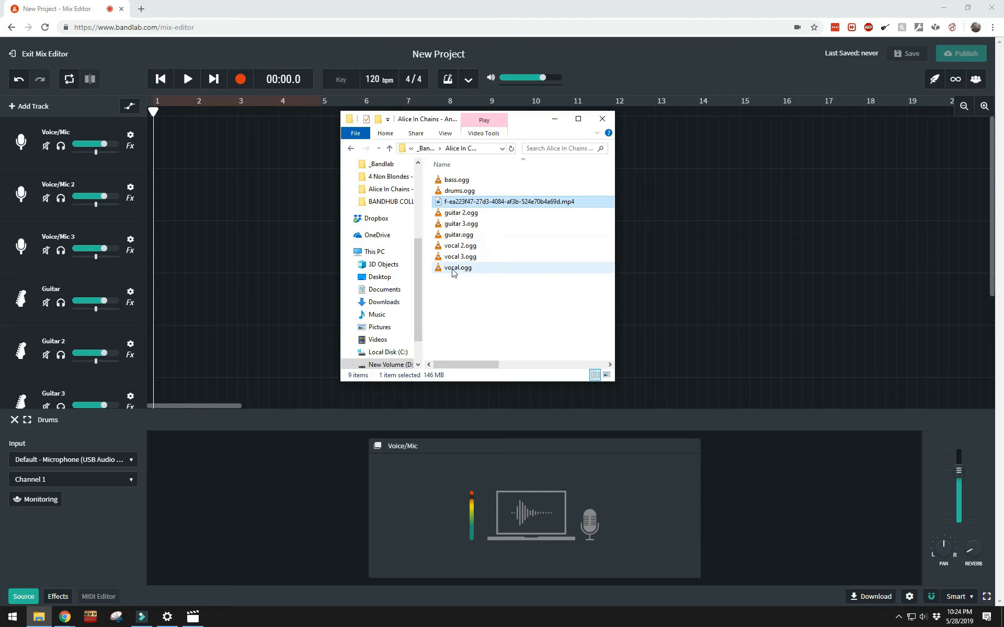
pyautogui.moveTo(453, 273); pyautogui.dragTo(161, 151)
# Import vocal 2.ogg onto Voice/Mic 2 and vocal 3.ogg onto Voice/Mic 3, both aligned to the project start
pyautogui.click(39, 617)
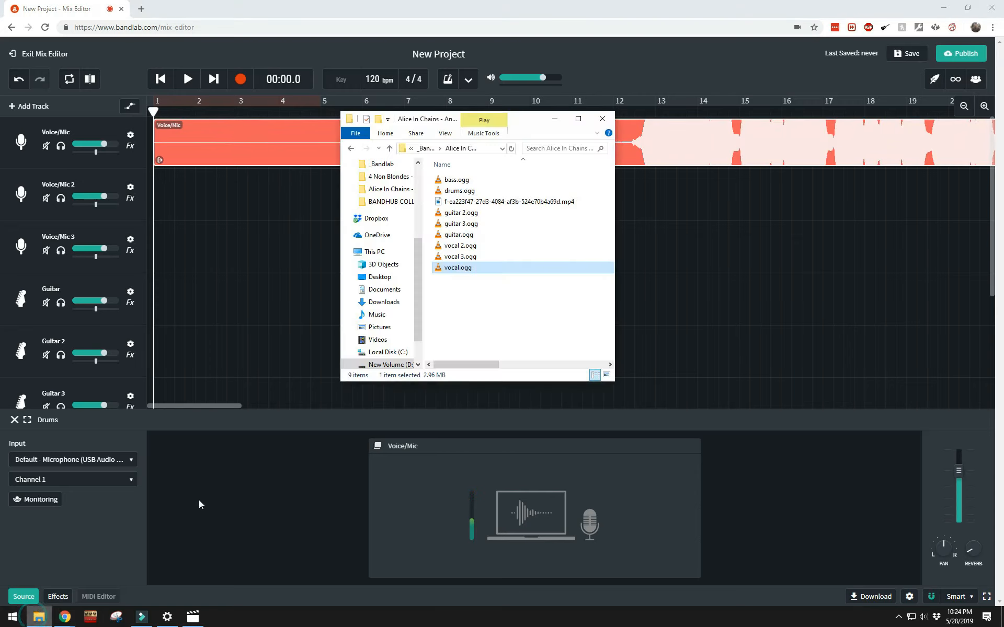
pyautogui.moveTo(456, 248); pyautogui.dragTo(275, 195)
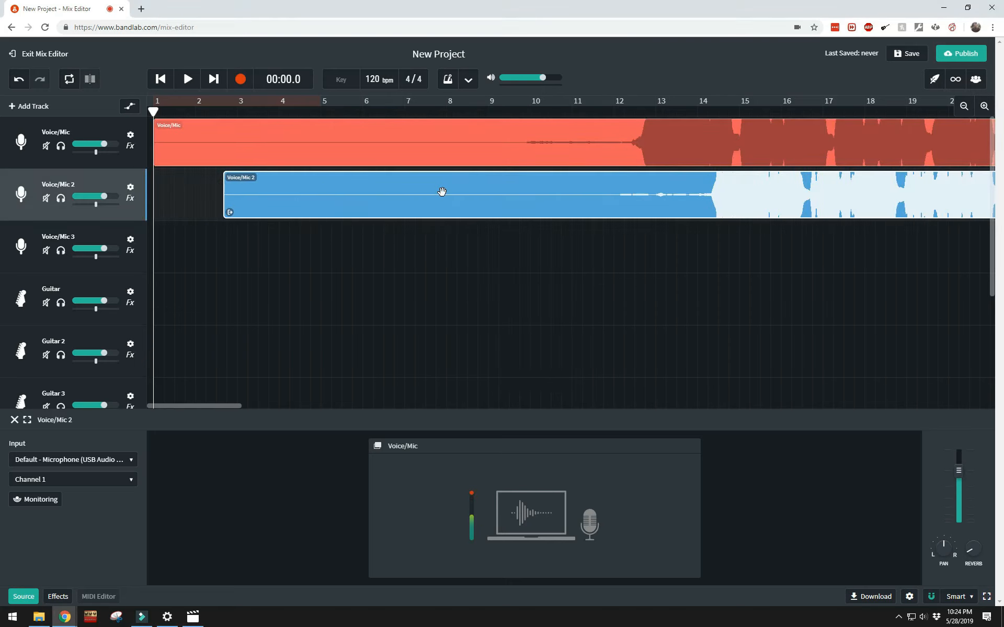
pyautogui.moveTo(442, 192); pyautogui.dragTo(365, 202)
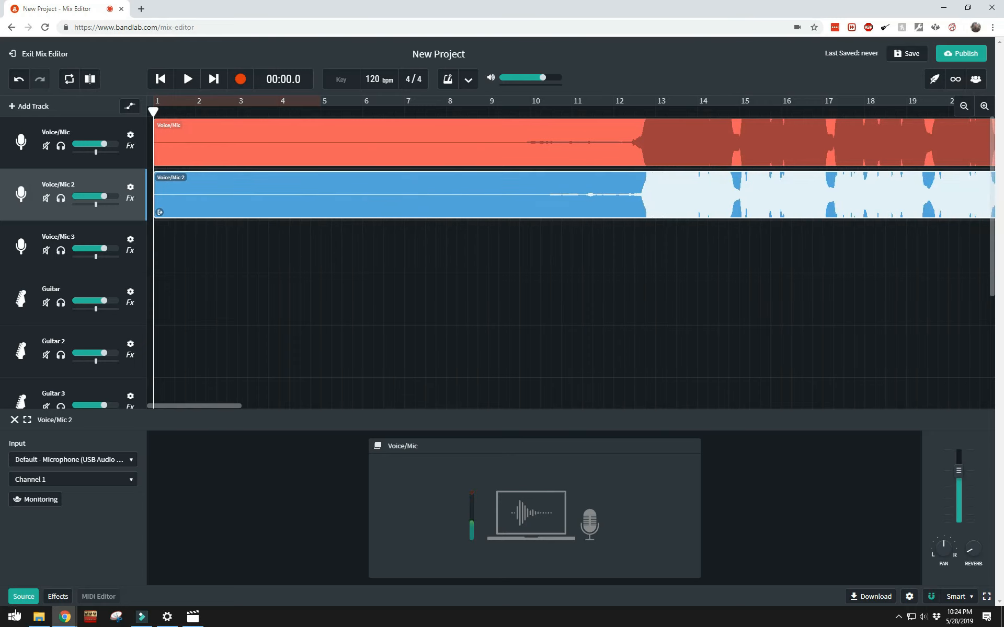
pyautogui.click(38, 616)
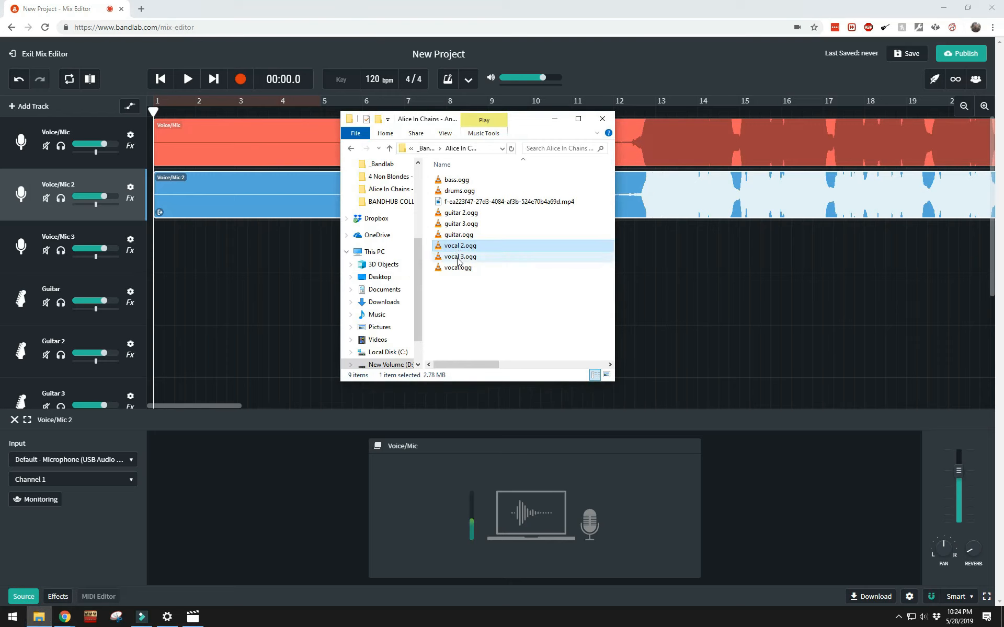
pyautogui.moveTo(458, 262); pyautogui.dragTo(161, 261)
# Import guitar.ogg, guitar 2.ogg and guitar 3.ogg onto the matching Guitar tracks at the project start
pyautogui.click(39, 617)
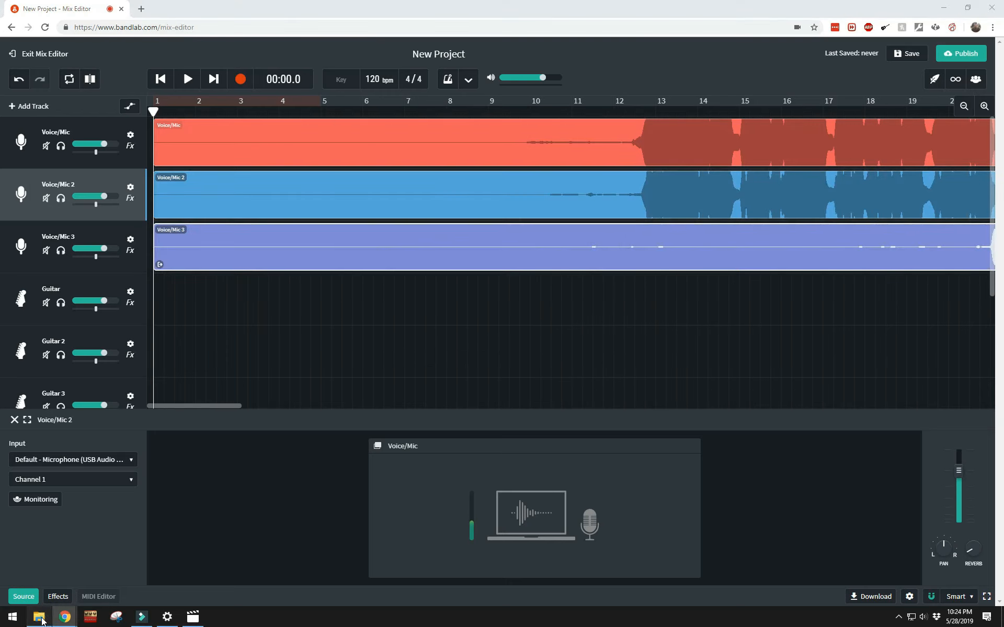
pyautogui.moveTo(459, 240); pyautogui.dragTo(159, 297)
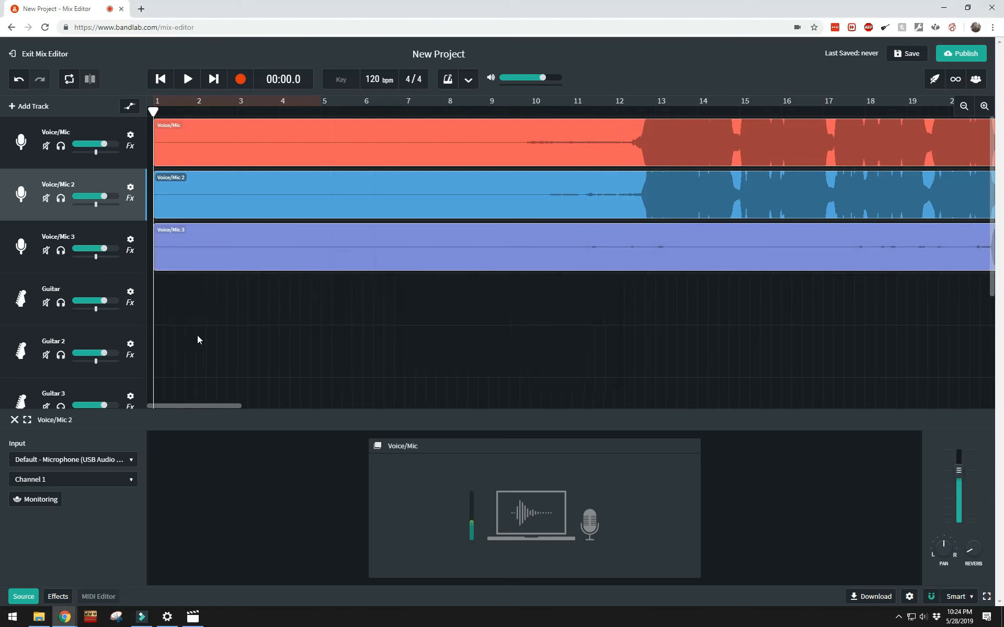
pyautogui.click(38, 617)
pyautogui.moveTo(457, 218); pyautogui.dragTo(158, 347)
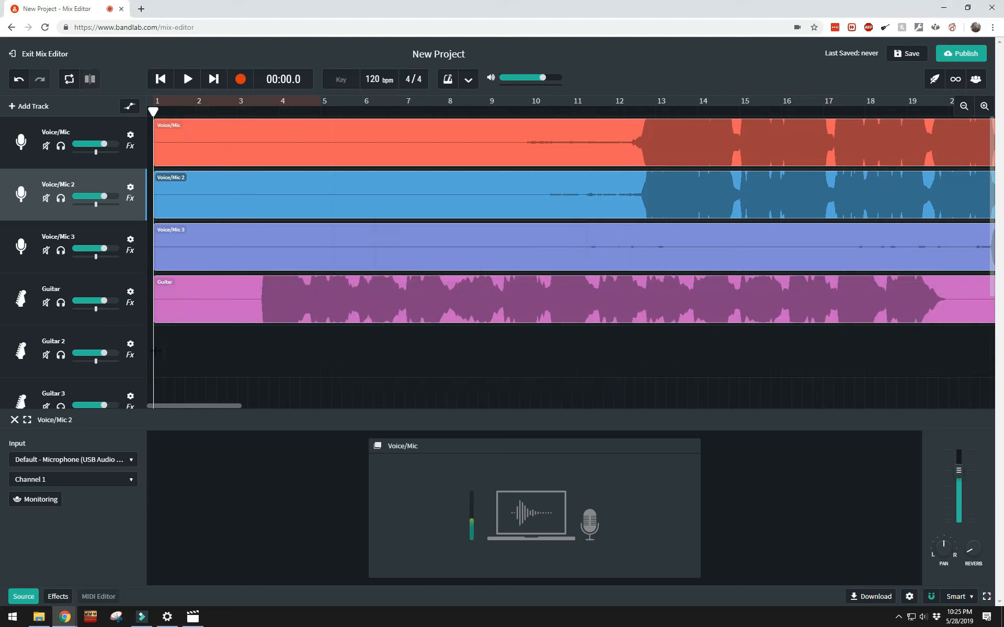
pyautogui.click(38, 616)
pyautogui.click(454, 224)
pyautogui.moveTo(413, 257); pyautogui.dragTo(161, 393)
# Import bass.ogg onto the Bass track and drums.ogg onto the Drums track at the project start
pyautogui.scroll(-2, 224, 288)
pyautogui.scroll(-3, 224, 287)
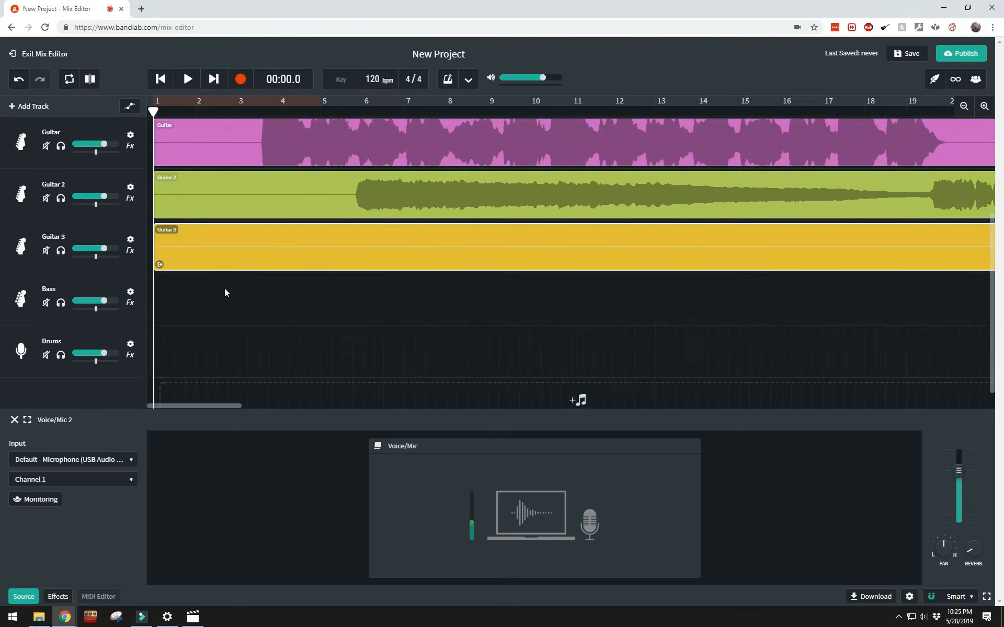
pyautogui.click(40, 615)
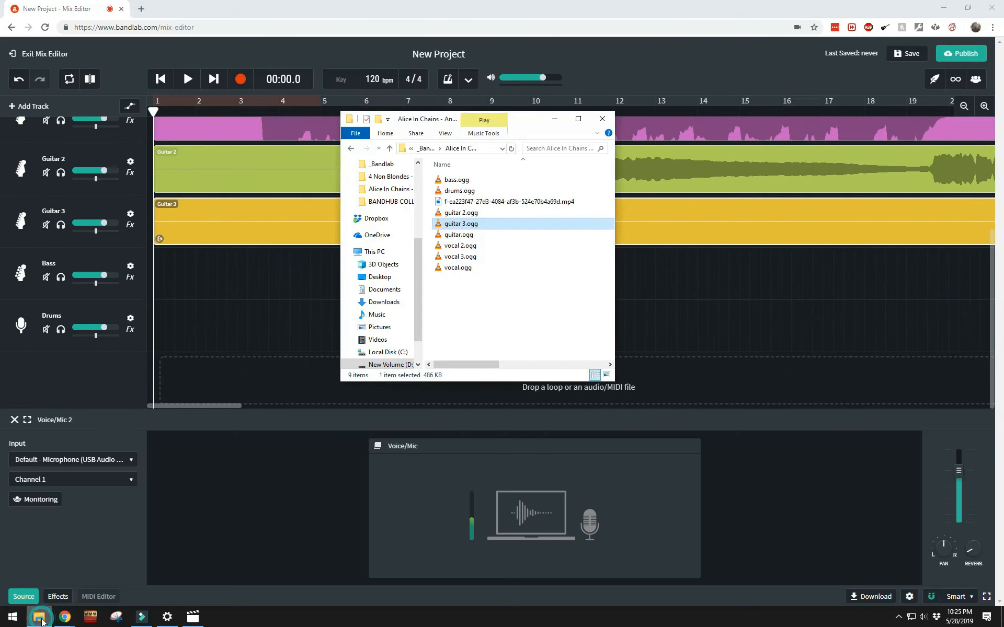
pyautogui.moveTo(451, 183); pyautogui.dragTo(161, 268)
pyautogui.click(39, 616)
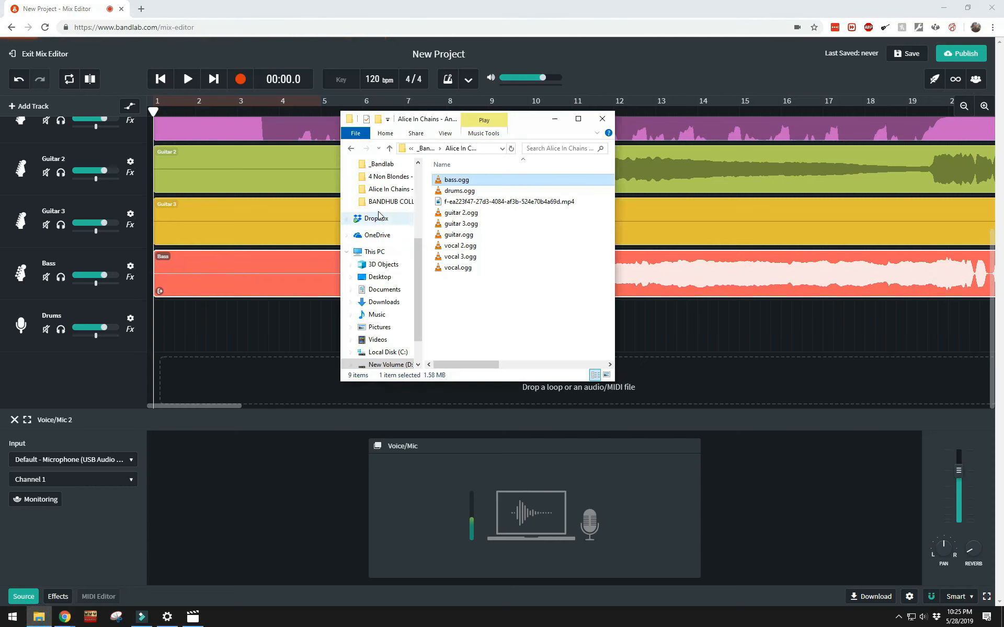
pyautogui.moveTo(454, 190); pyautogui.dragTo(160, 319)
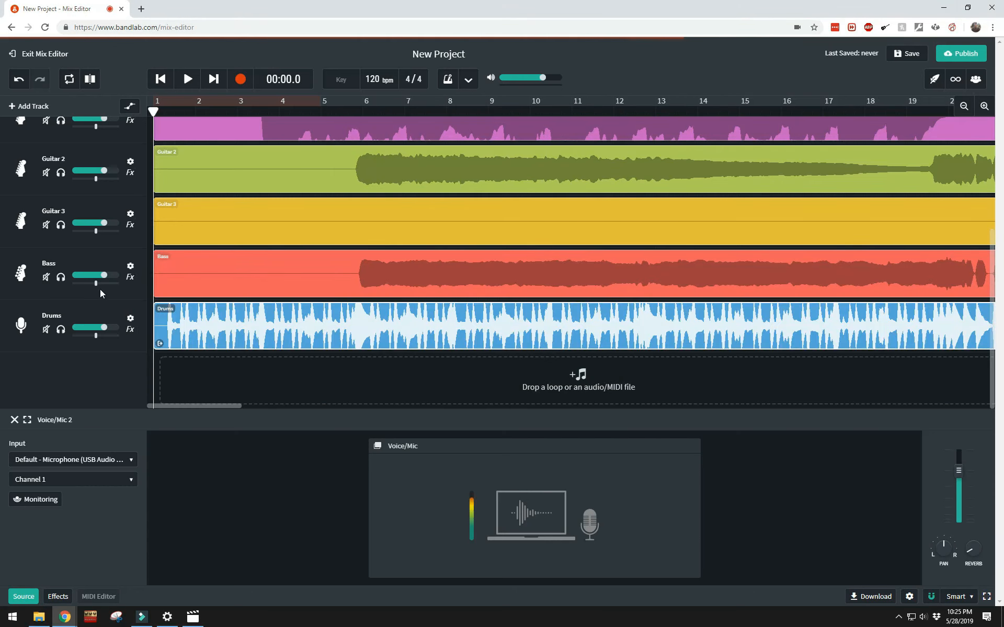
# Apply the Ambient Rocker effects preset to the Drums track and remove its FD Echo delay
pyautogui.click(92, 312)
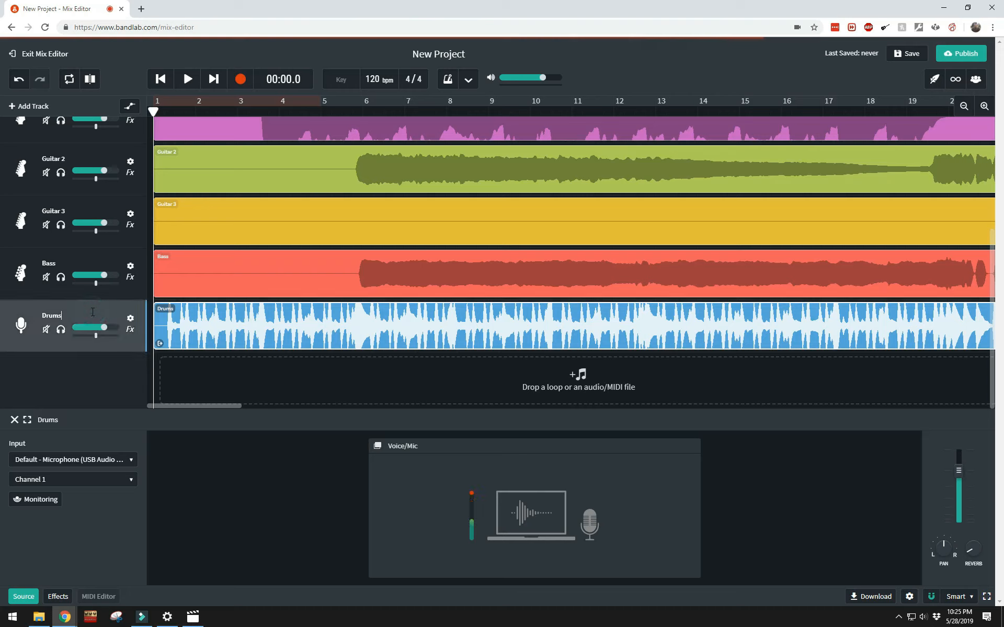
pyautogui.click(66, 596)
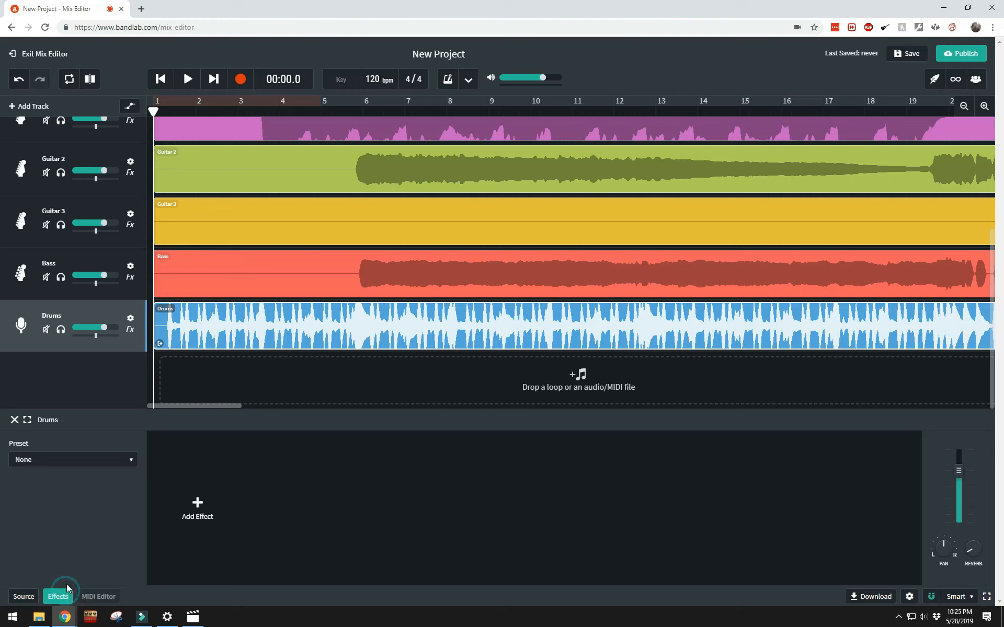
pyautogui.click(106, 462)
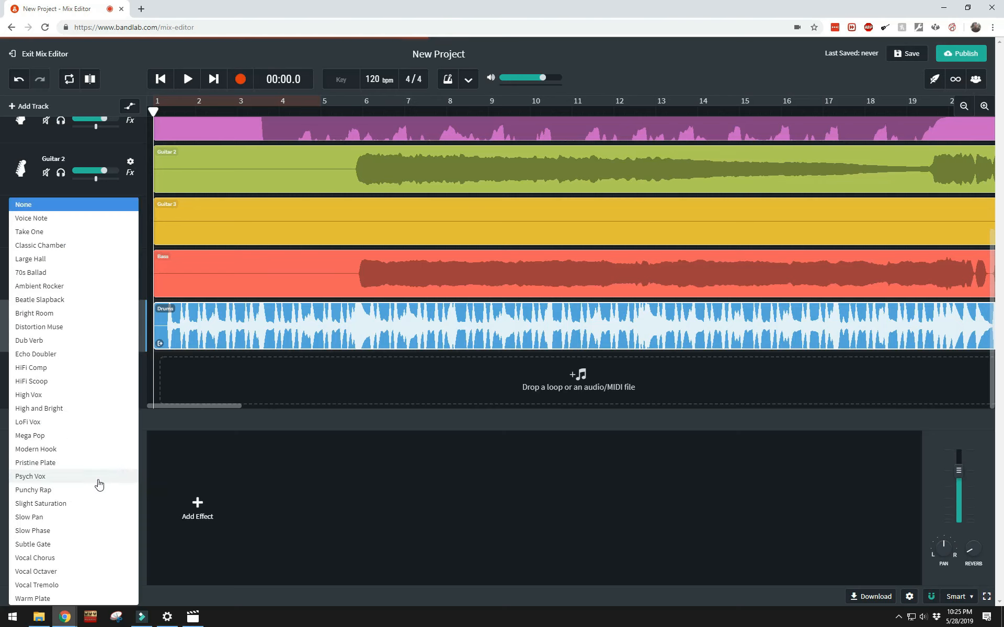
pyautogui.click(40, 287)
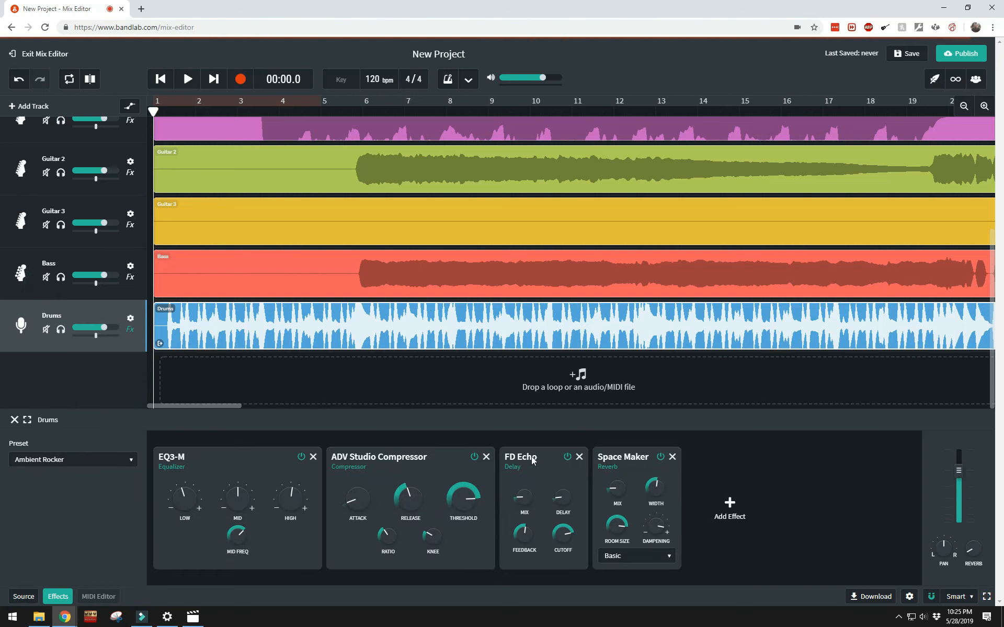
pyautogui.click(579, 458)
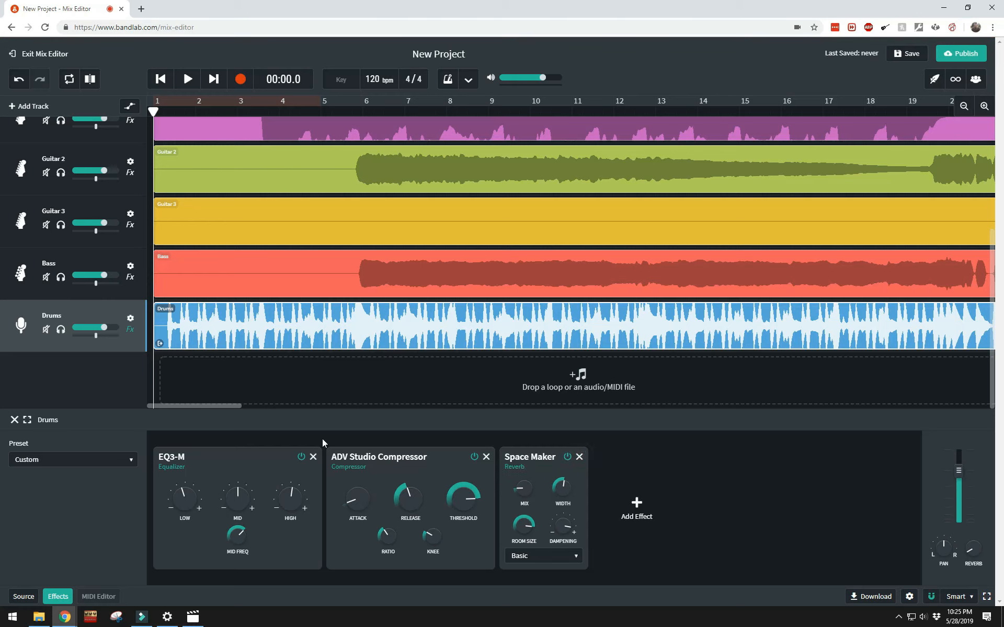
# Add a Noise Gate to the Drums track and place it first in the effects chain, before EQ3-M
pyautogui.click(633, 496)
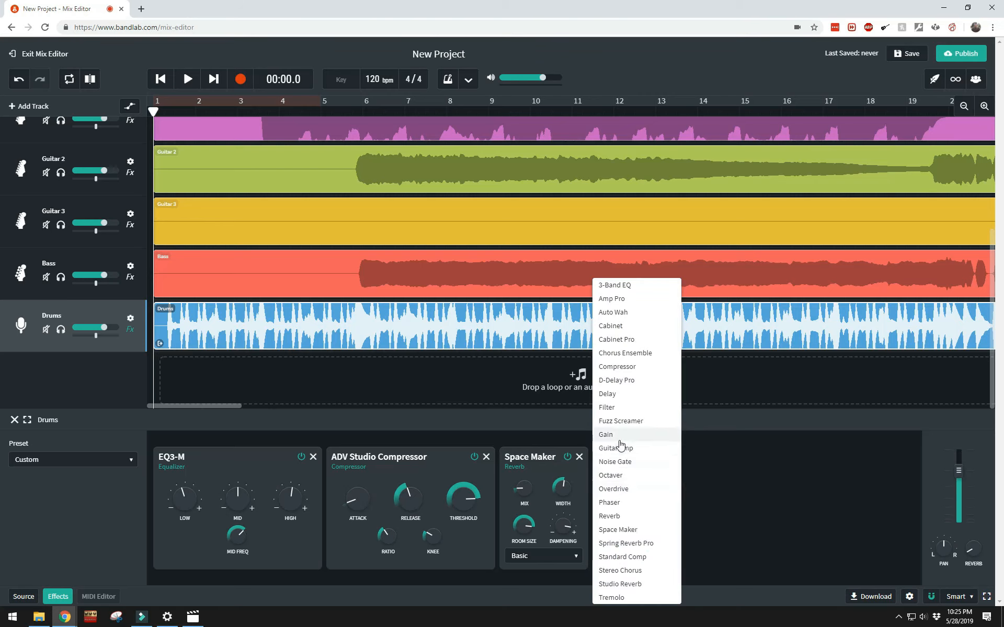
pyautogui.click(622, 463)
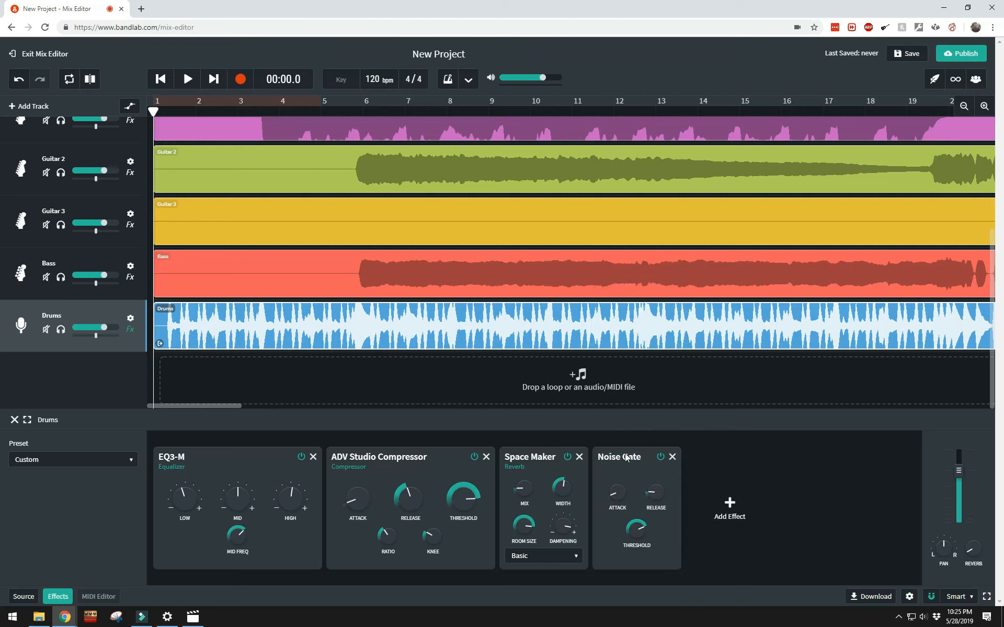
pyautogui.moveTo(625, 458); pyautogui.dragTo(187, 457)
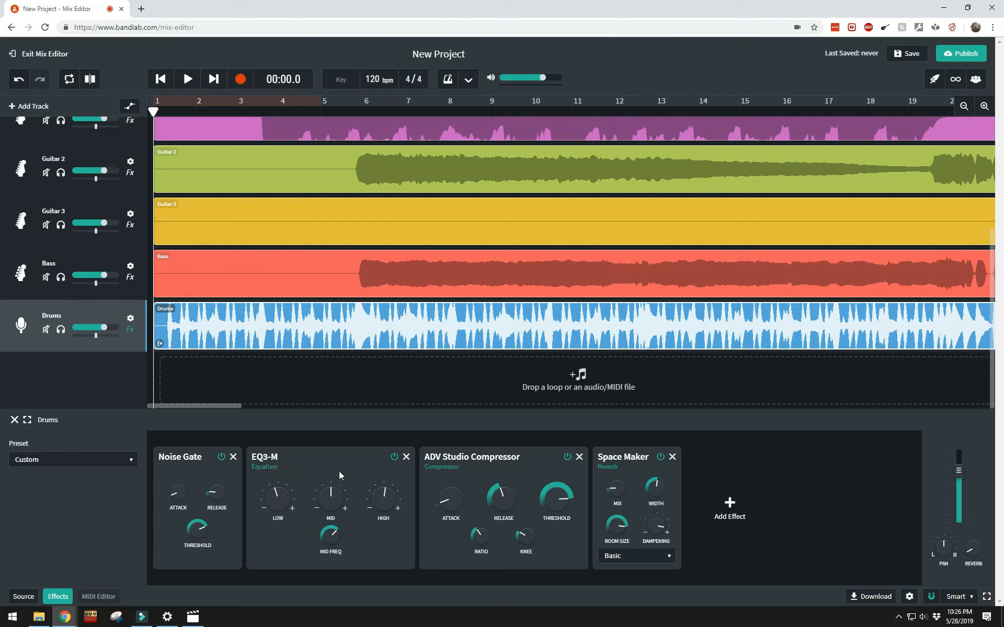
# Solo the Drums track, raise its EQ3-M low gain to about +2.5 dB and lower the high gain slightly below zero
pyautogui.click(66, 334)
pyautogui.moveTo(277, 504); pyautogui.dragTo(271, 490)
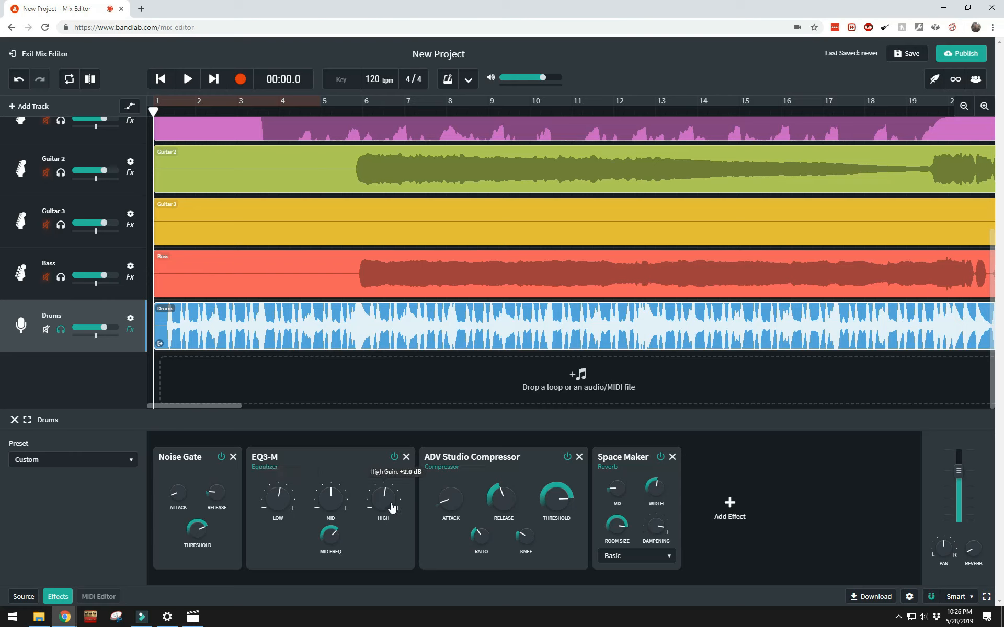
pyautogui.moveTo(384, 499); pyautogui.dragTo(379, 508)
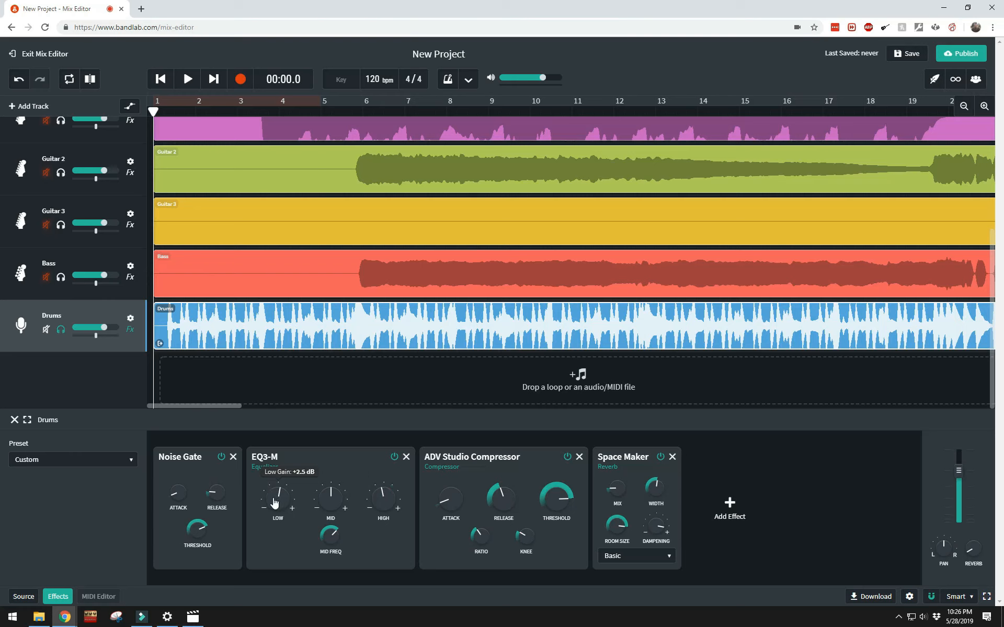
# Play back the soloed drums while raising the EQ3-M low gain to about +3.1 dB, and turn solo off
pyautogui.click(188, 80)
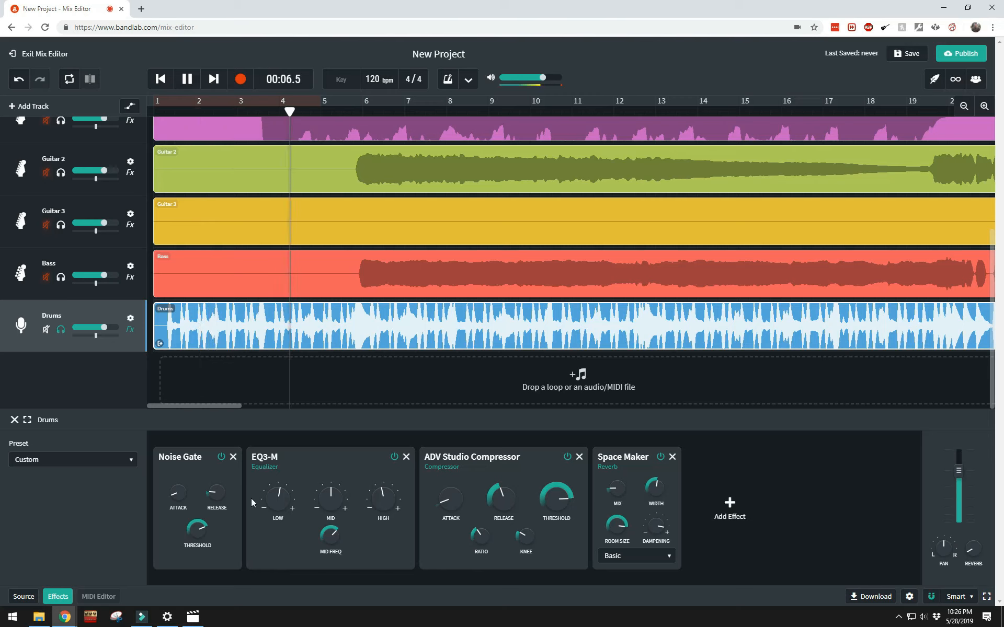
pyautogui.moveTo(279, 494)
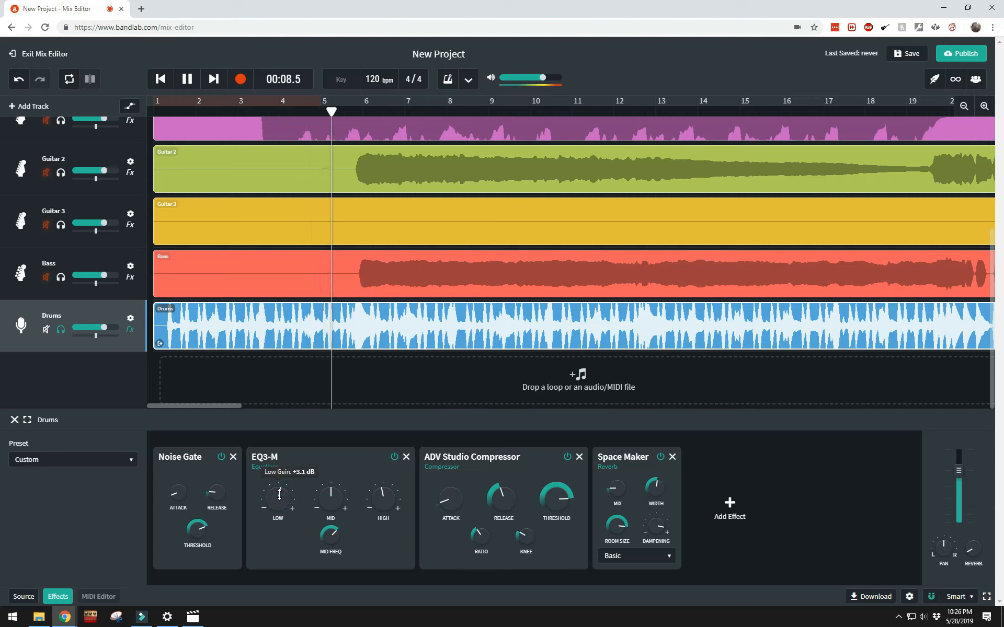
pyautogui.click(188, 84)
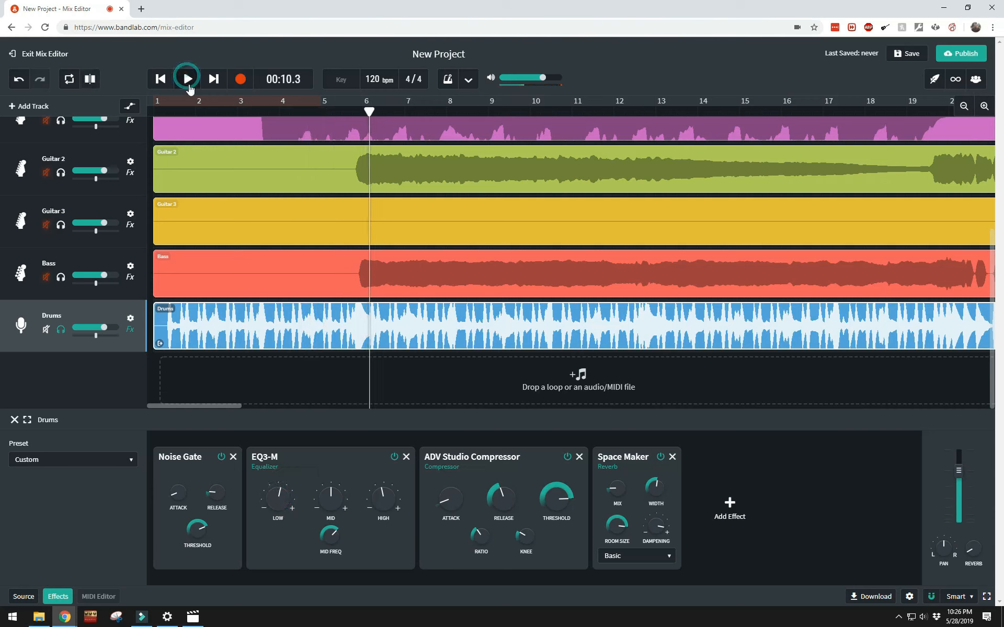
pyautogui.moveTo(971, 559)
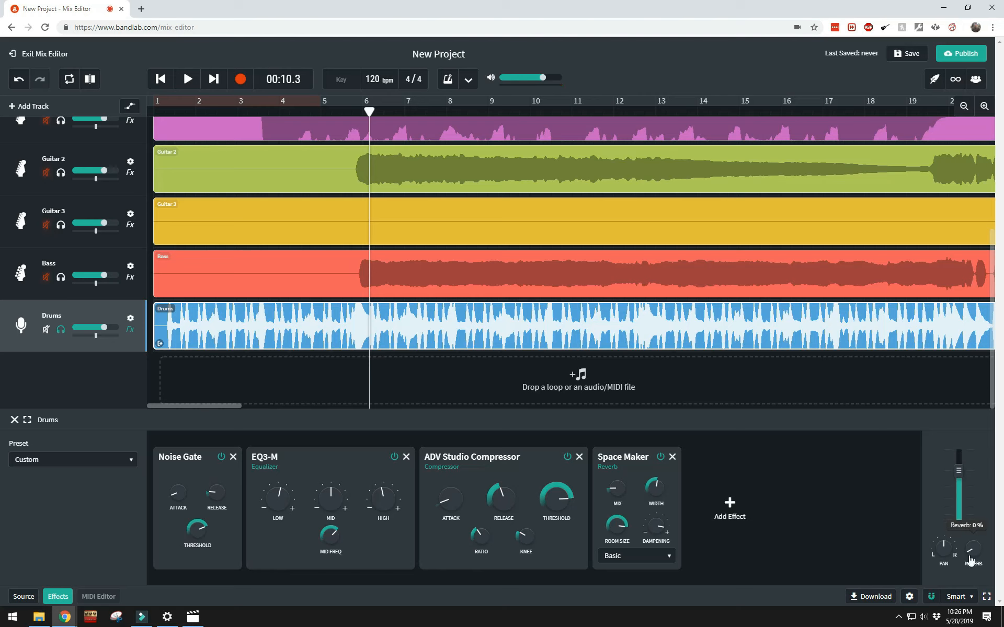
pyautogui.moveTo(964, 490)
pyautogui.click(62, 331)
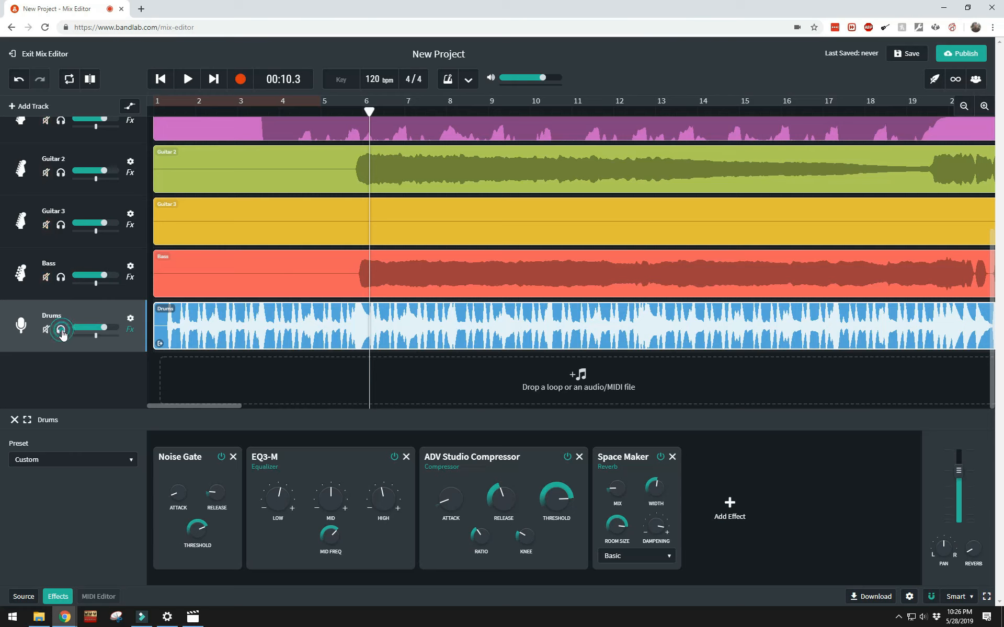
# Add a Noise Gate to the Bass track and raise the track's reverb level slightly
pyautogui.click(68, 258)
pyautogui.click(194, 493)
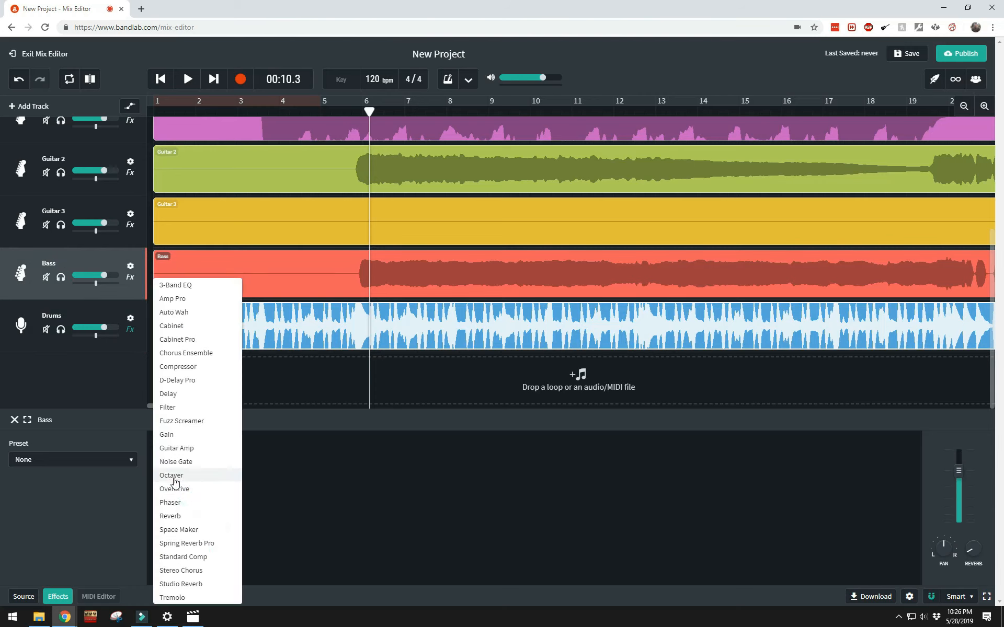
pyautogui.click(177, 461)
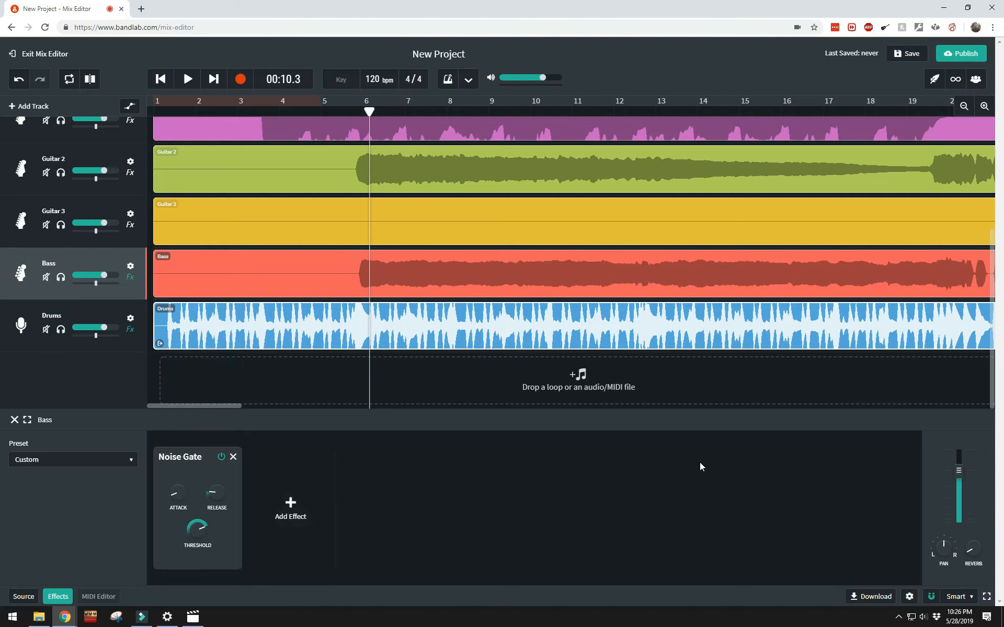
pyautogui.moveTo(958, 475)
pyautogui.moveTo(972, 549); pyautogui.dragTo(978, 532)
# Add a Noise Gate to each of the Guitar, Guitar 2 and Guitar 3 tracks
pyautogui.scroll(3, 156, 259)
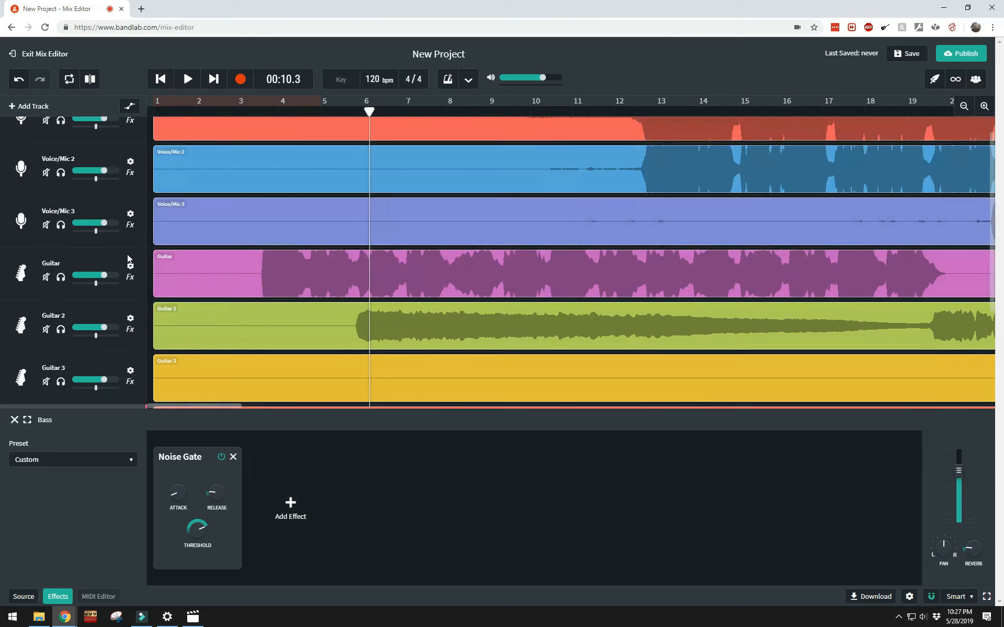
pyautogui.scroll(-1, 118, 259)
pyautogui.click(84, 208)
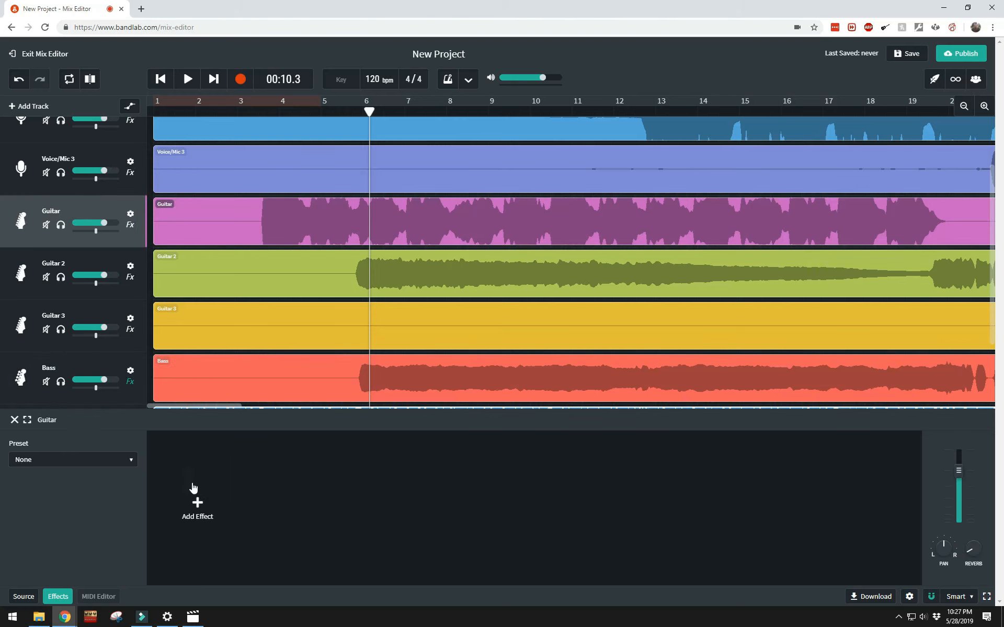
pyautogui.click(197, 504)
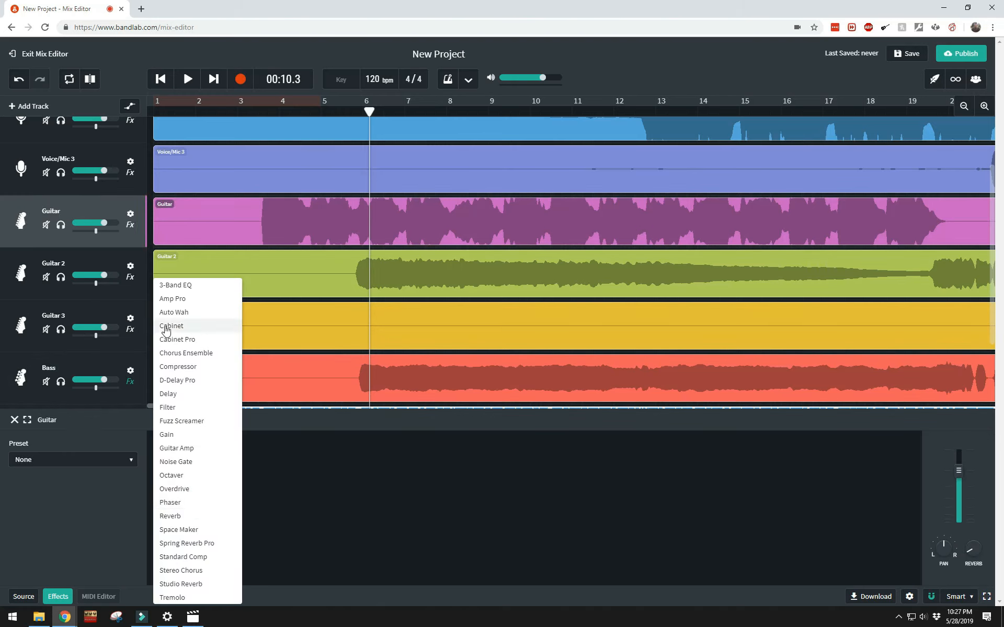
pyautogui.click(180, 462)
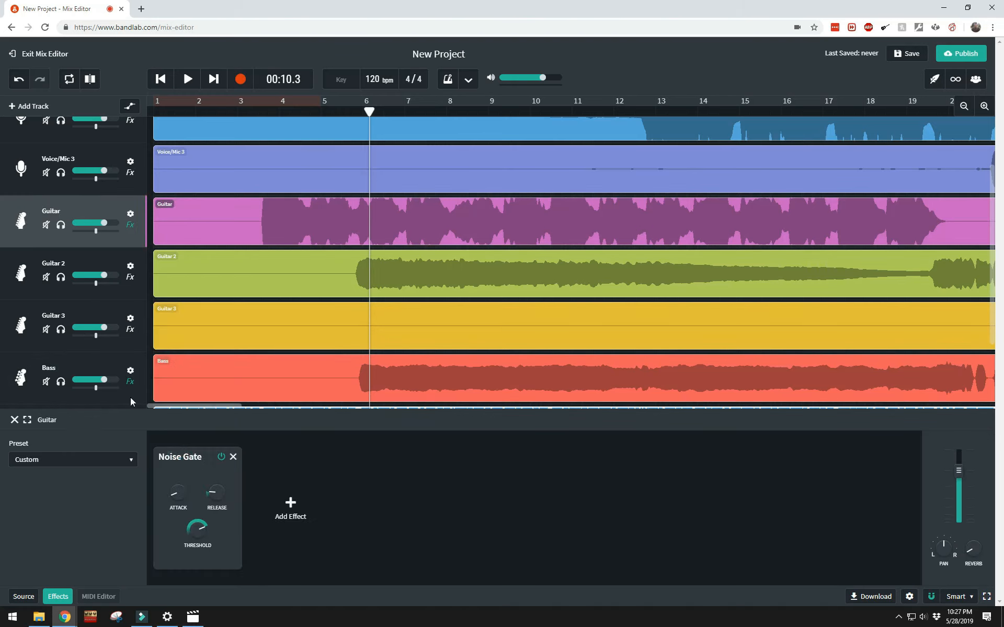
pyautogui.click(73, 262)
pyautogui.click(197, 505)
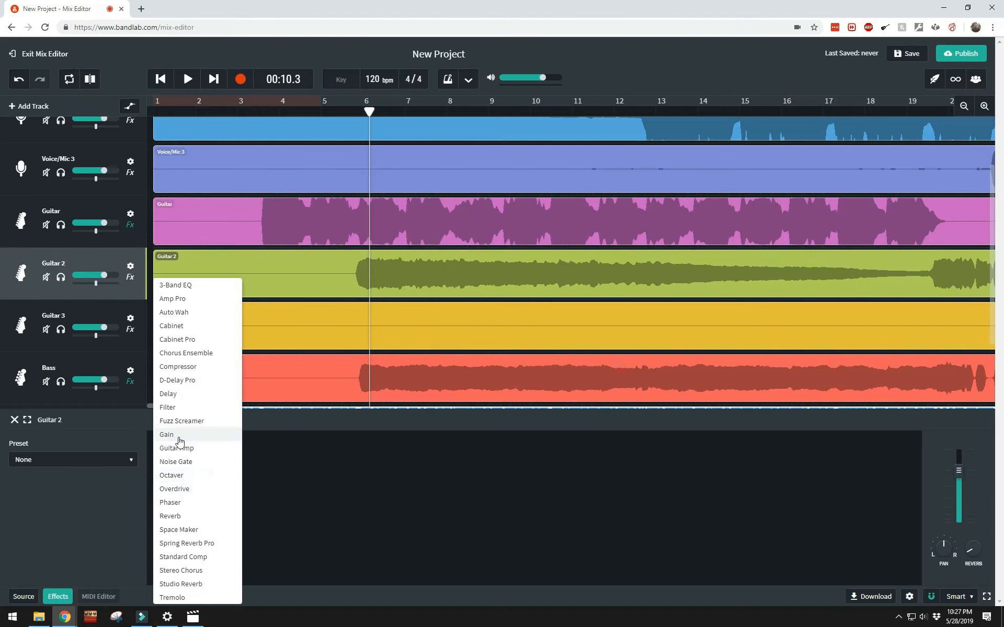
pyautogui.click(176, 462)
pyautogui.click(86, 311)
pyautogui.click(199, 506)
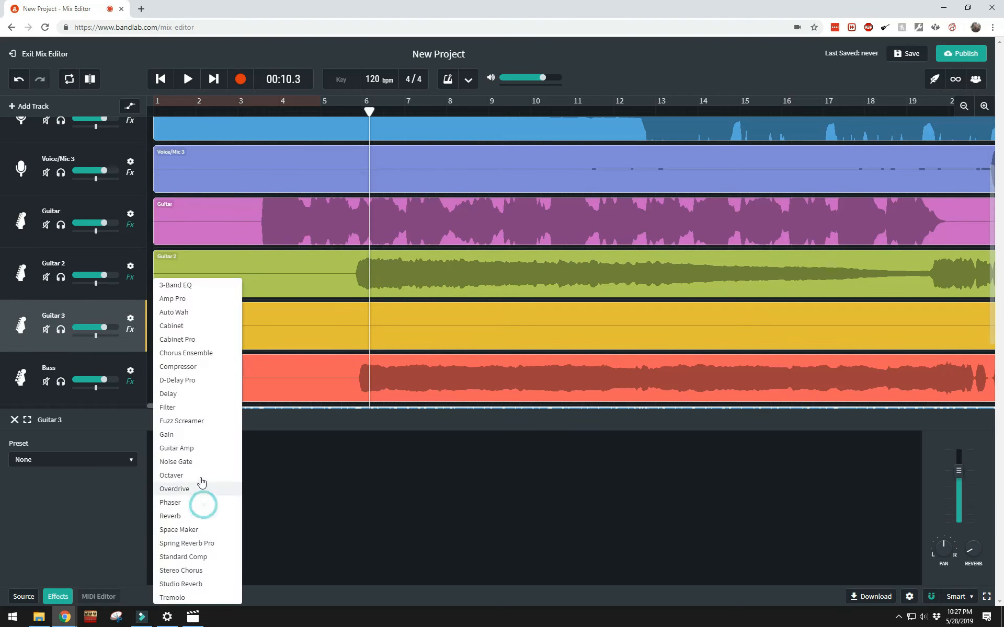
pyautogui.click(190, 465)
# Add a 3-Band EQ after the Noise Gate on the Guitar, Guitar 2 and Guitar 3 tracks
pyautogui.click(103, 212)
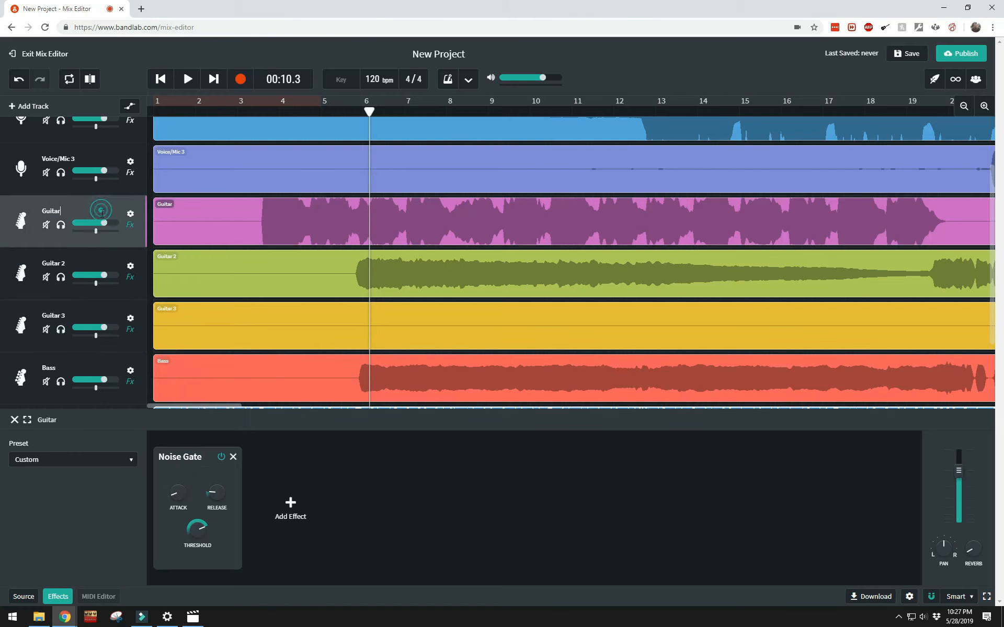
pyautogui.click(286, 505)
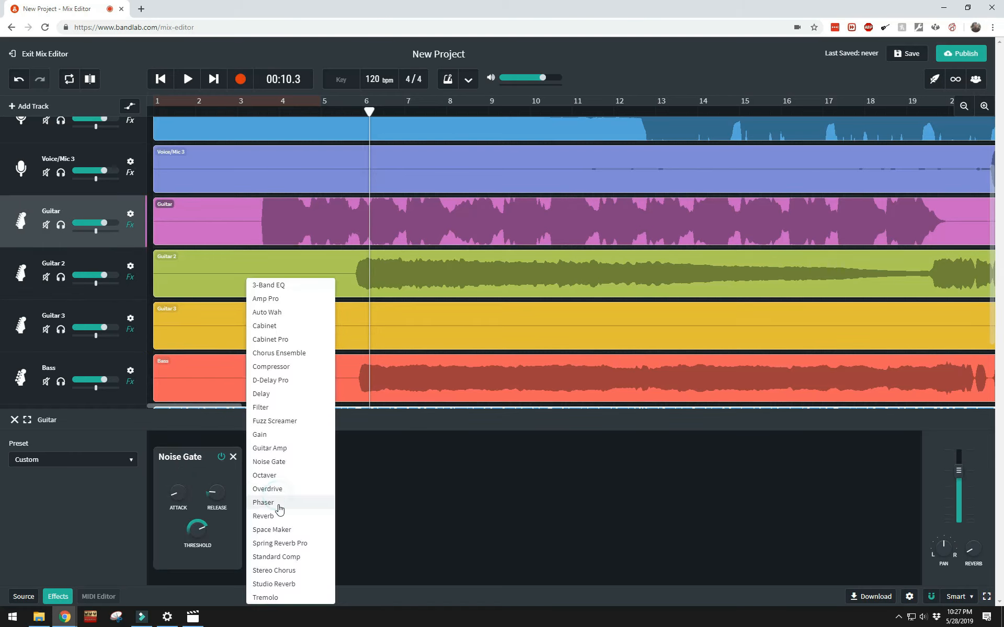
pyautogui.click(279, 287)
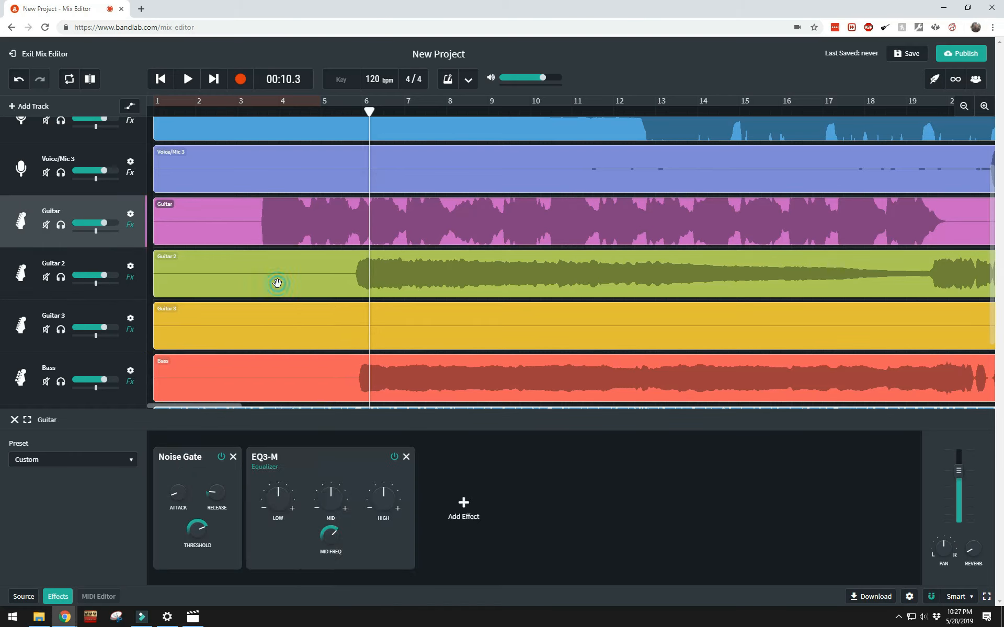
pyautogui.click(80, 253)
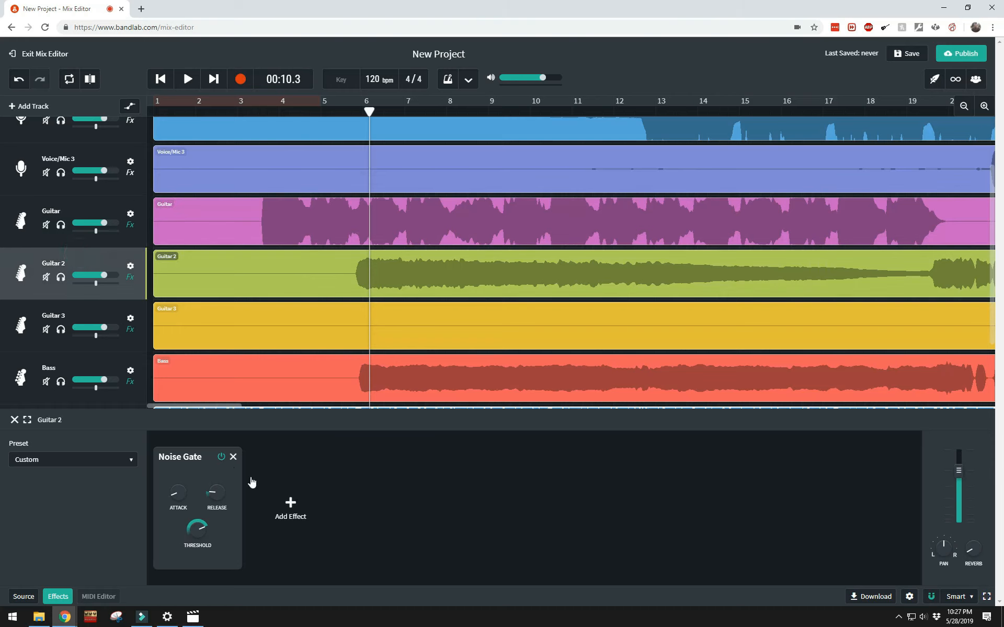
pyautogui.click(287, 502)
pyautogui.click(276, 284)
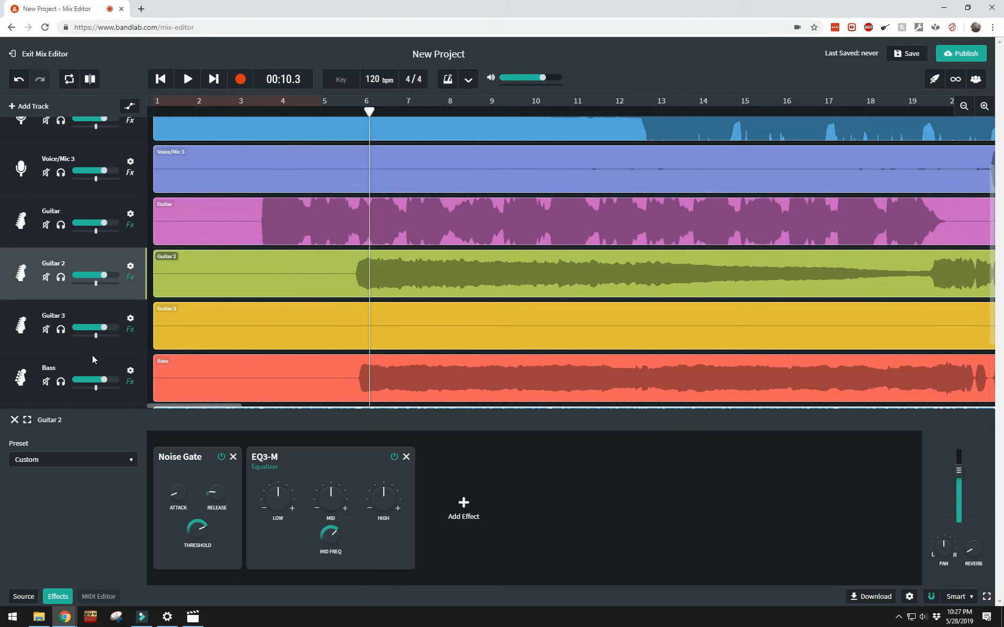
pyautogui.click(94, 314)
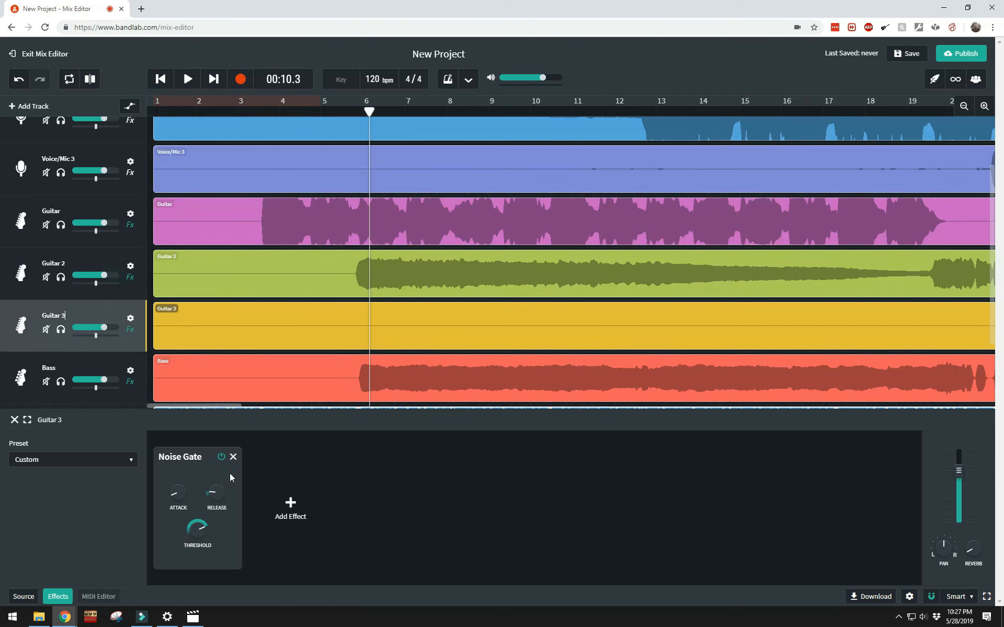
pyautogui.click(290, 505)
pyautogui.click(277, 285)
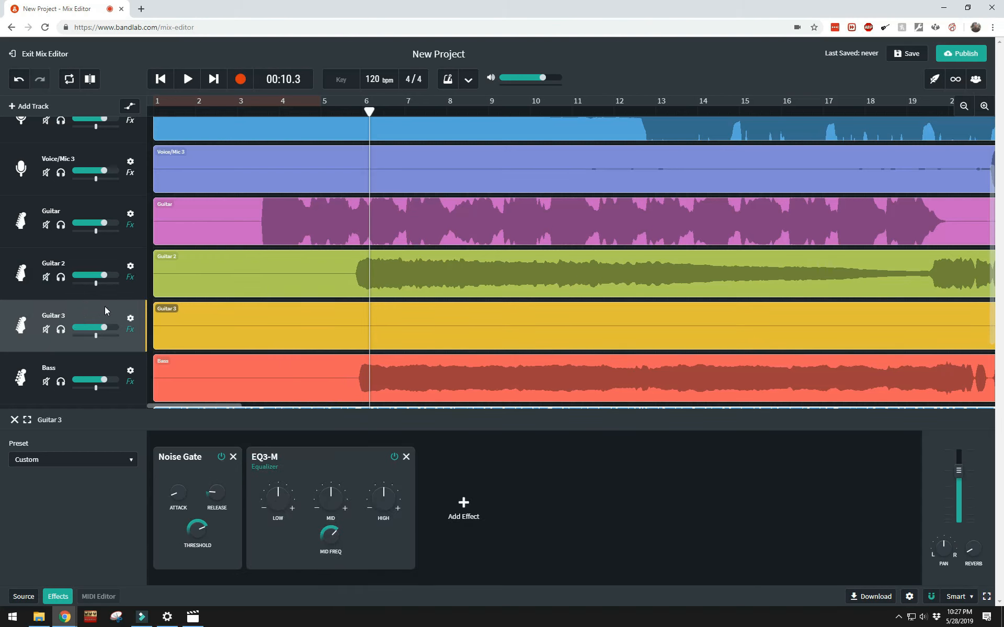
# Apply the Voice Note preset to the Voice/Mic track and add a Noise Gate placed first in its effects chain
pyautogui.scroll(3, 105, 292)
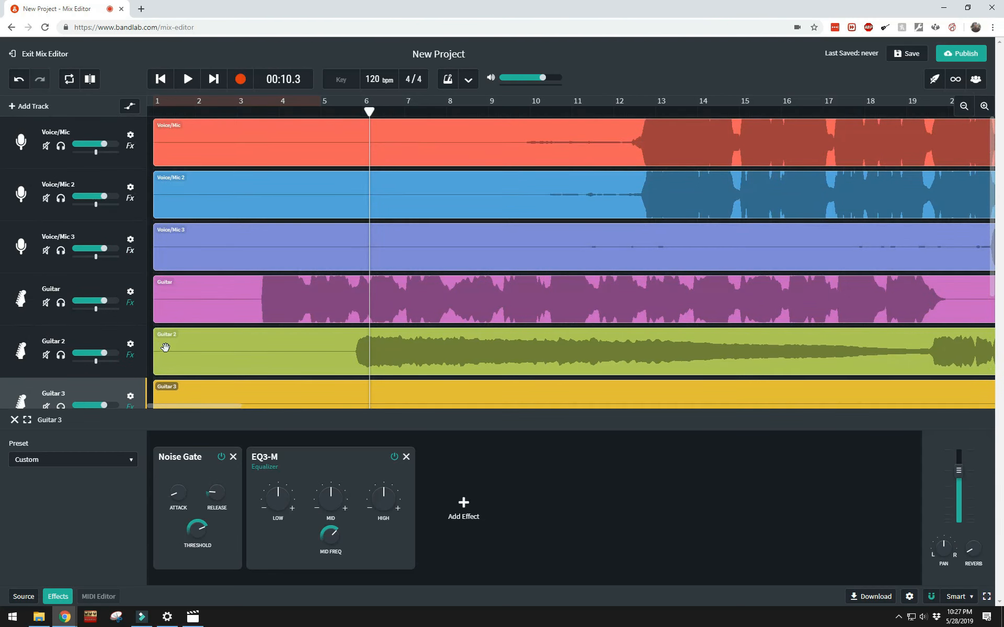
pyautogui.click(85, 128)
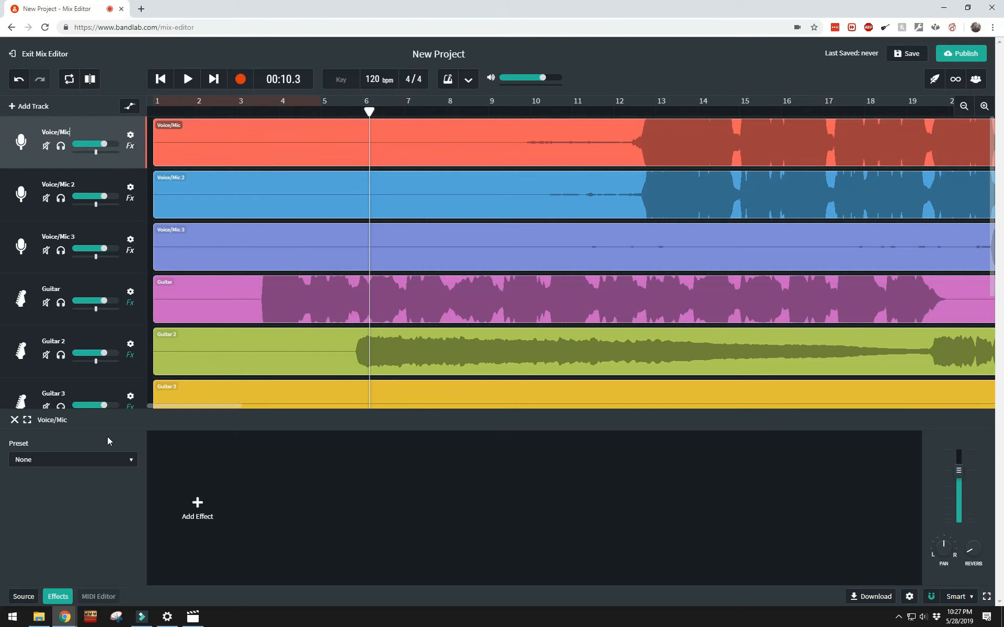
pyautogui.click(130, 460)
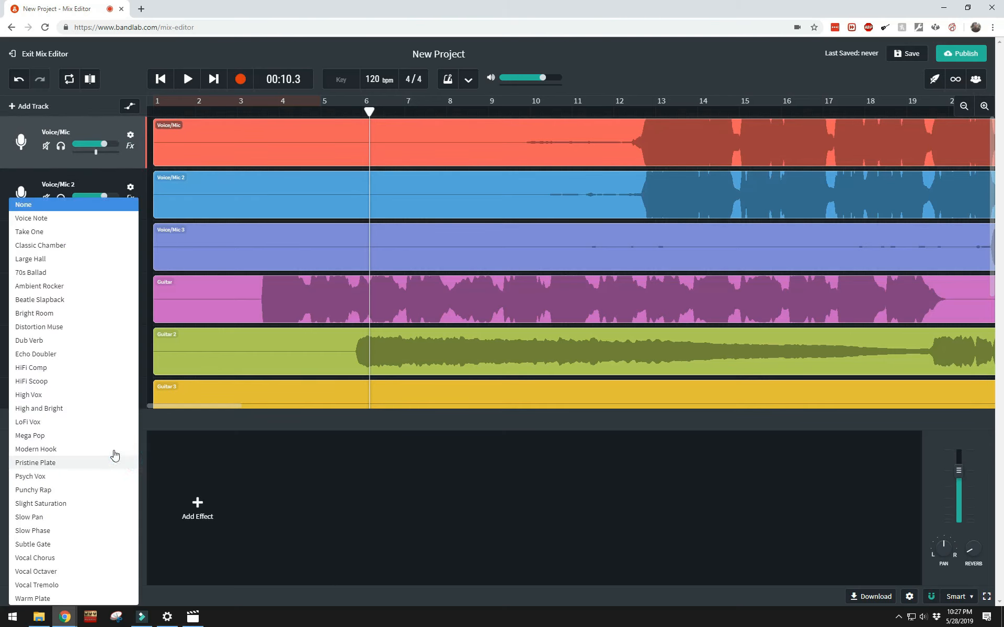
pyautogui.click(35, 219)
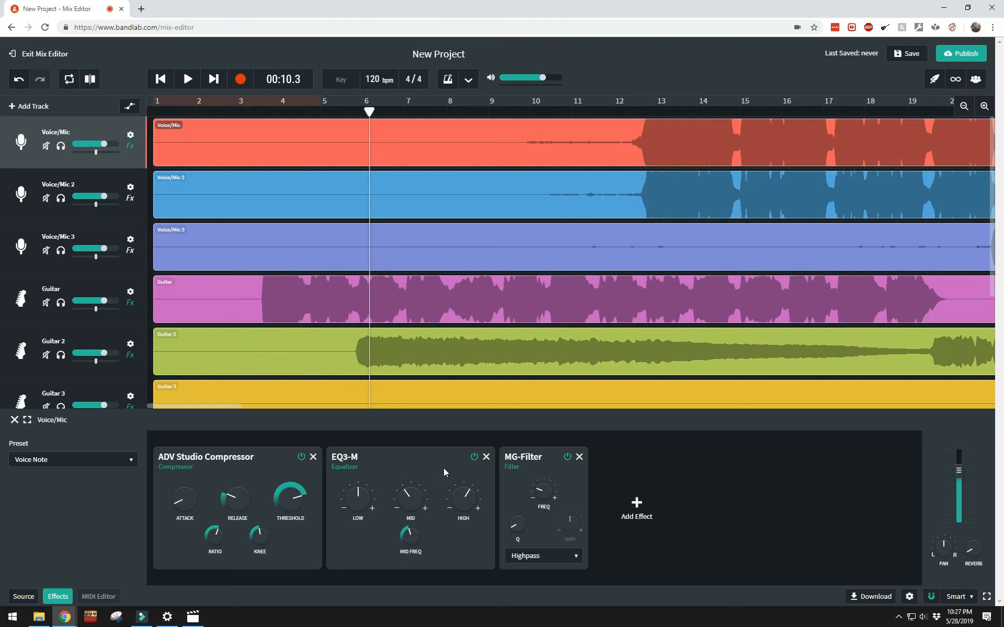
pyautogui.click(630, 483)
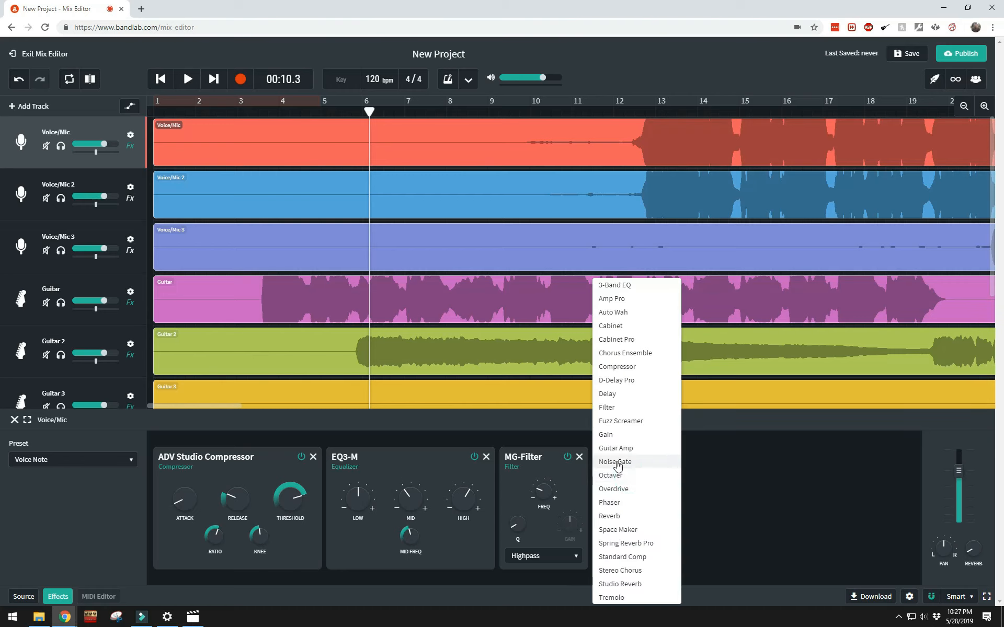
pyautogui.click(617, 464)
pyautogui.moveTo(629, 456); pyautogui.dragTo(183, 462)
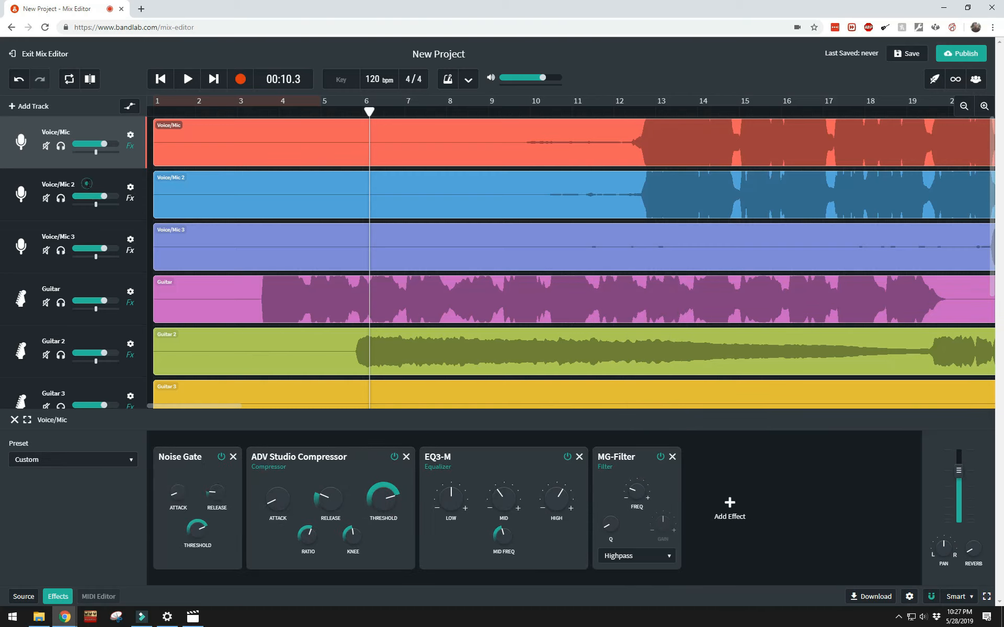
# Apply the Voice Note preset to the Voice/Mic 2 track and put a Noise Gate ahead of its compressor
pyautogui.click(87, 183)
pyautogui.click(209, 494)
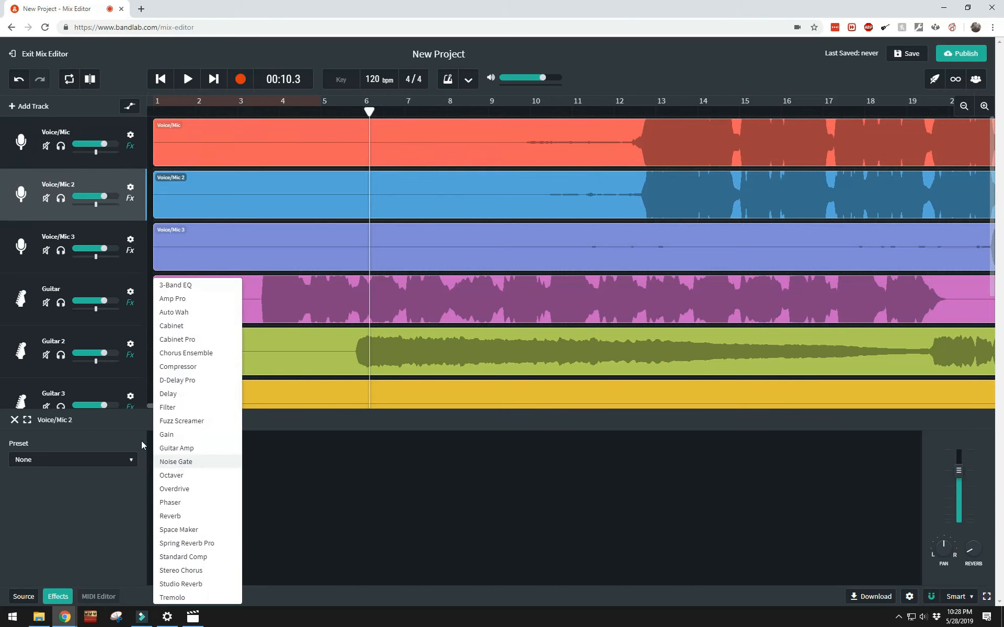
pyautogui.click(74, 459)
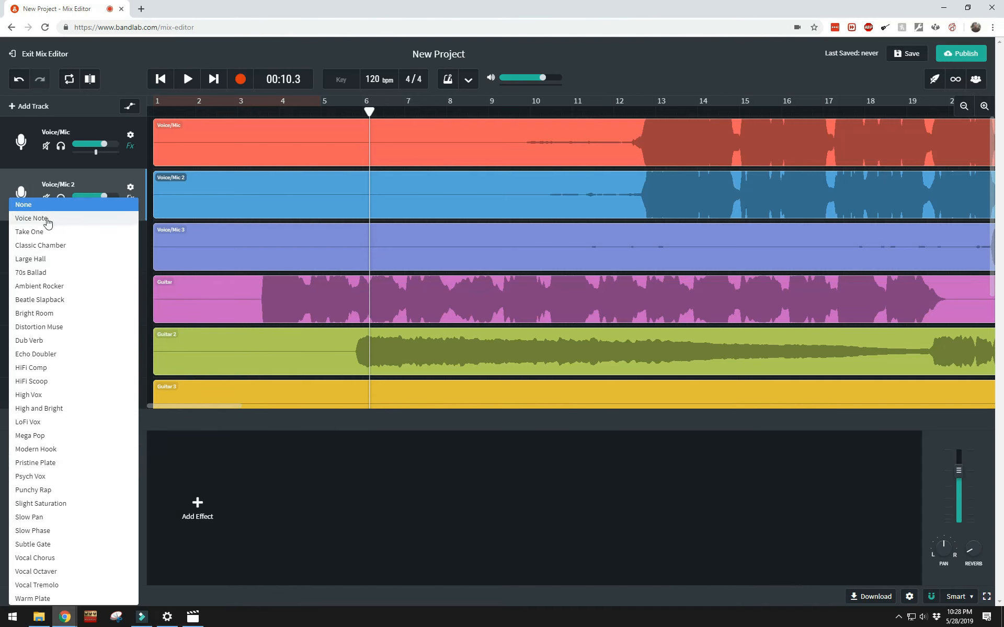
pyautogui.click(46, 220)
pyautogui.click(636, 501)
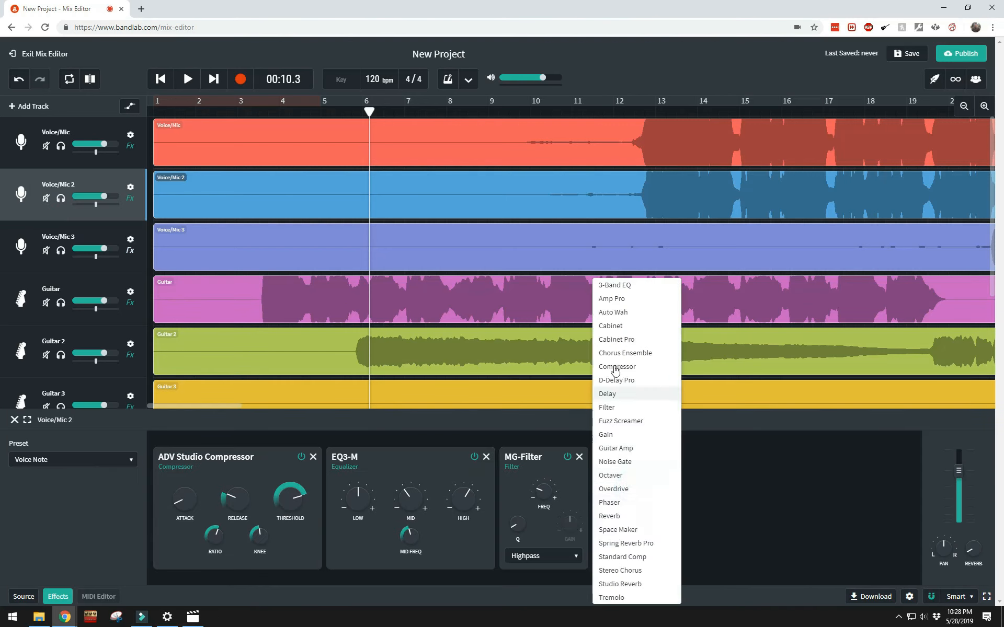
pyautogui.click(615, 461)
pyautogui.moveTo(612, 463); pyautogui.dragTo(183, 440)
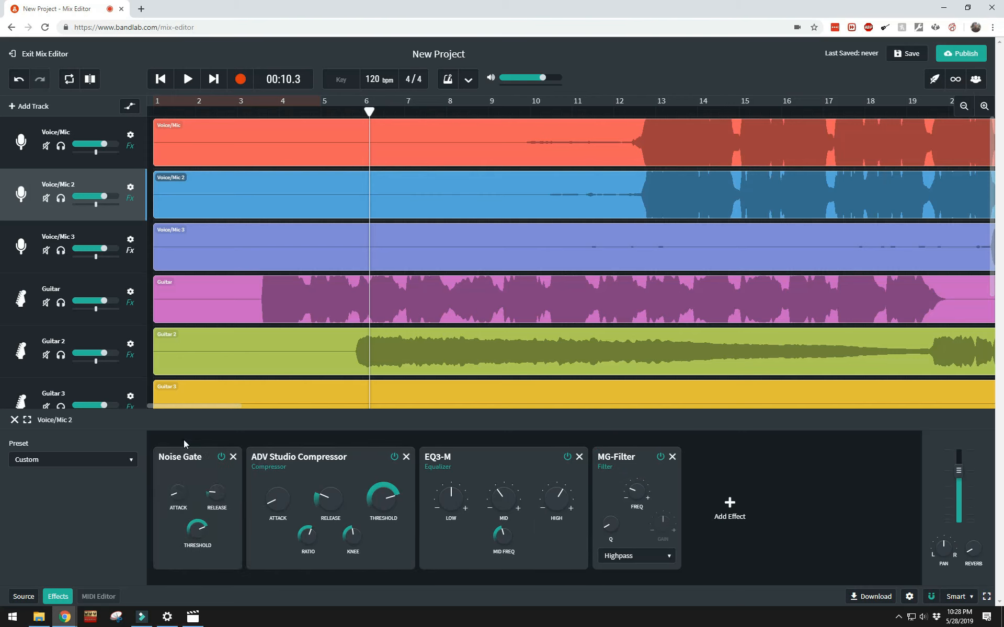
# Apply the Voice Note preset to the Voice/Mic 3 track and place a Noise Gate first in its effects chain
pyautogui.click(90, 233)
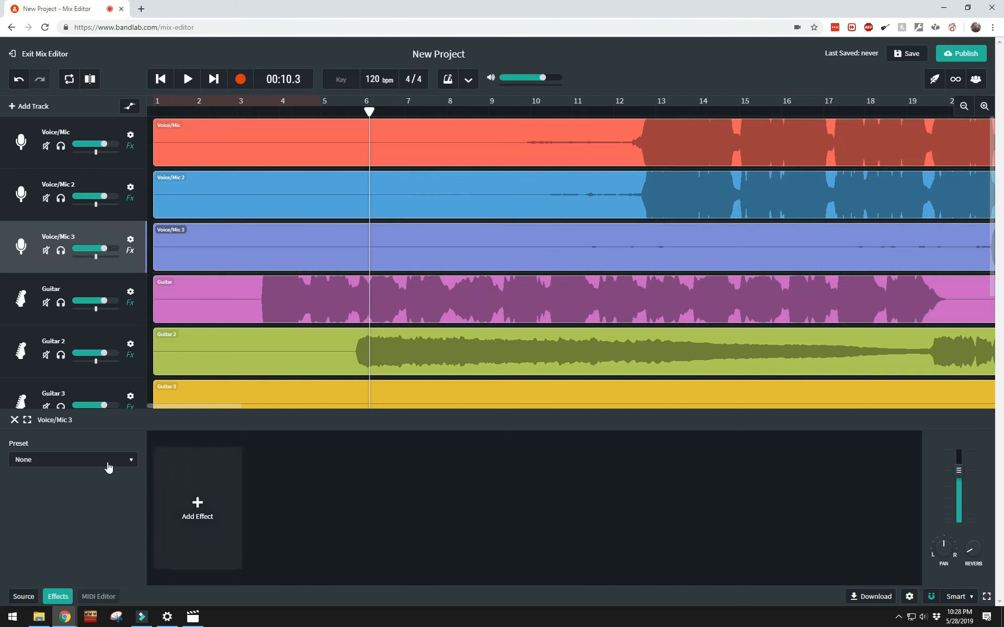
pyautogui.click(89, 459)
pyautogui.click(51, 220)
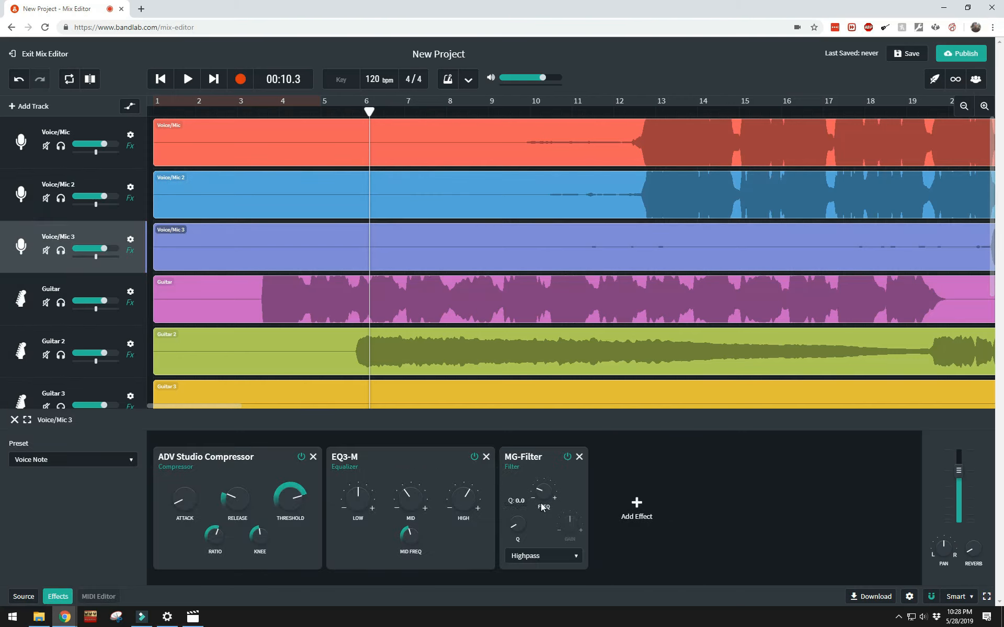
pyautogui.click(639, 492)
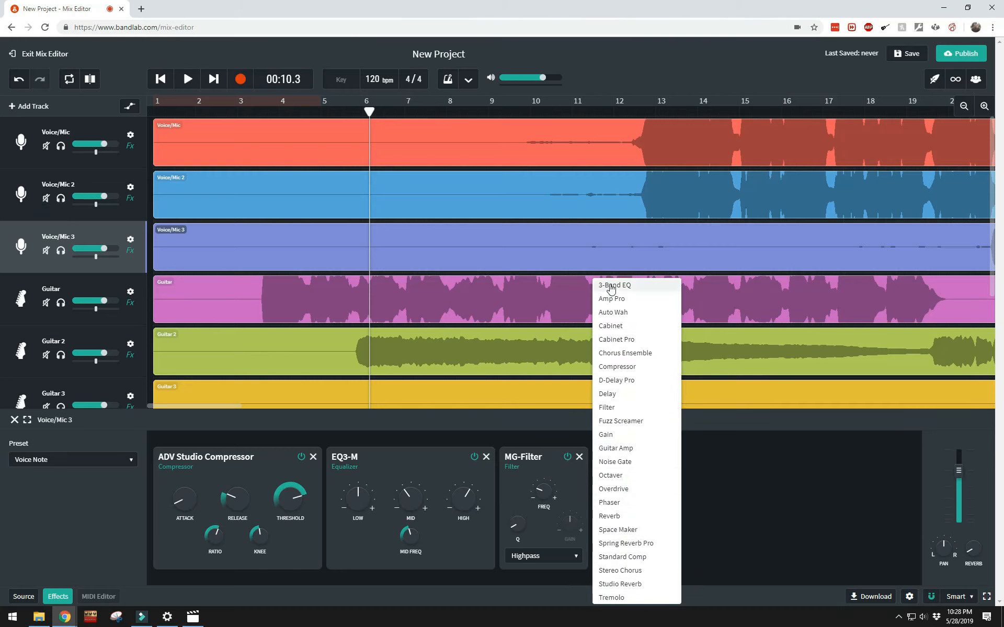
pyautogui.click(616, 461)
pyautogui.moveTo(616, 460); pyautogui.dragTo(183, 460)
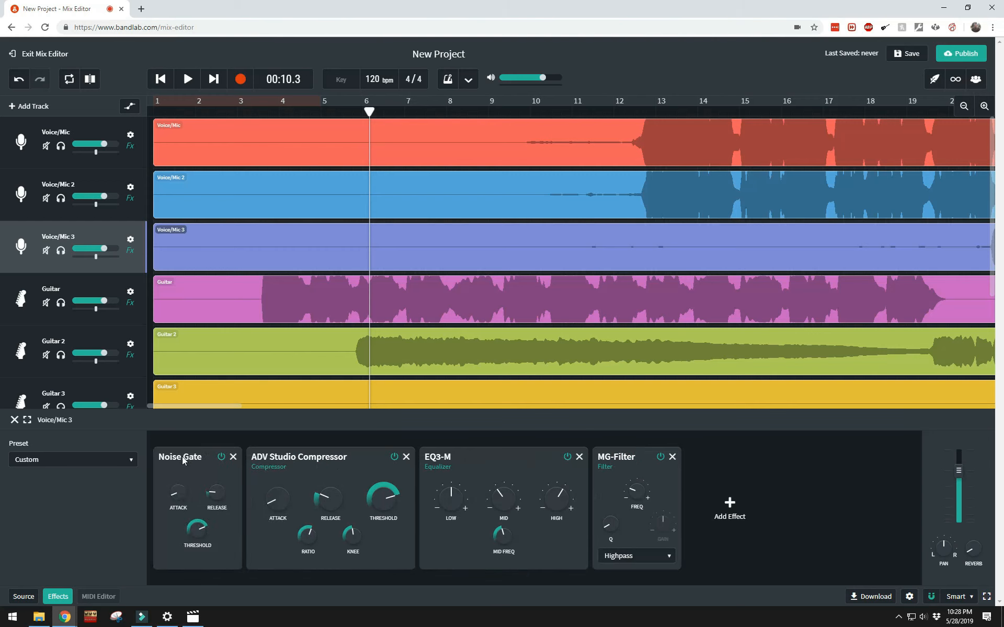
pyautogui.click(61, 146)
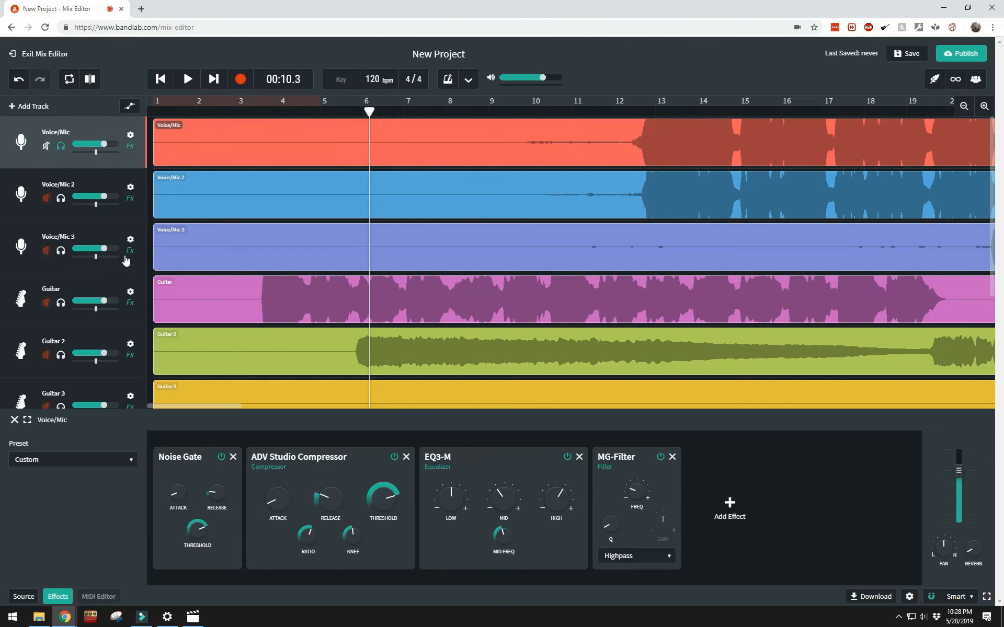
pyautogui.click(59, 149)
pyautogui.scroll(-3, 106, 251)
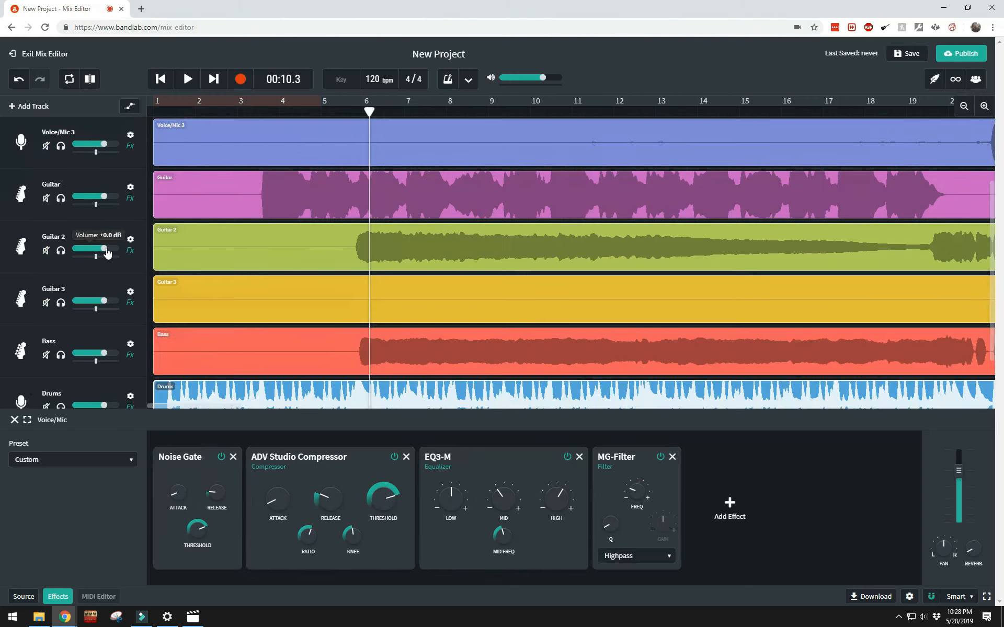
pyautogui.scroll(1, 107, 253)
pyautogui.scroll(1, 107, 253)
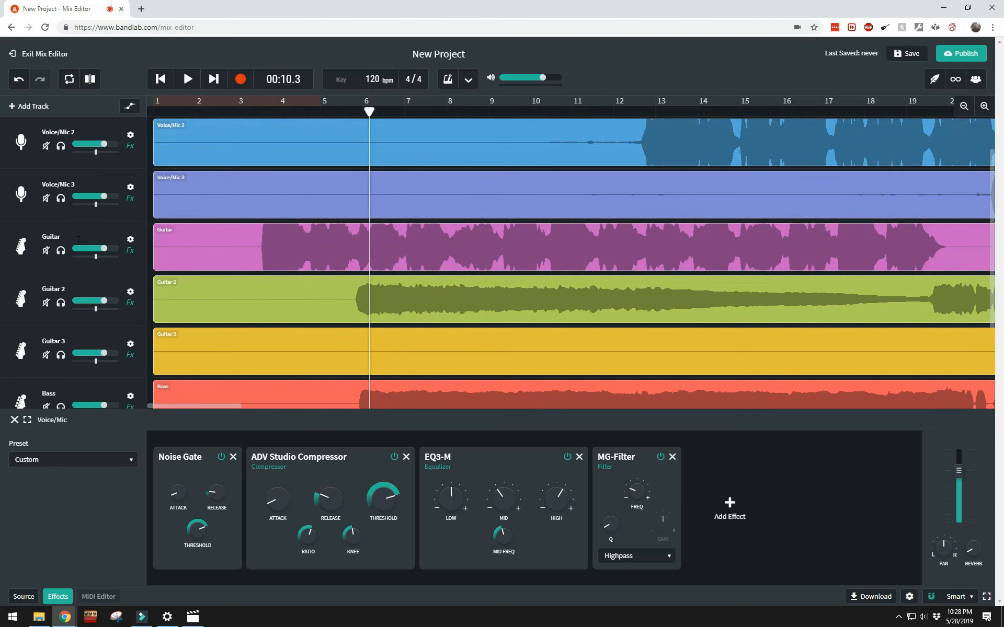
# Solo the Guitar track, show its effects and play its opening section before returning the playhead to the start of the riff
pyautogui.click(61, 253)
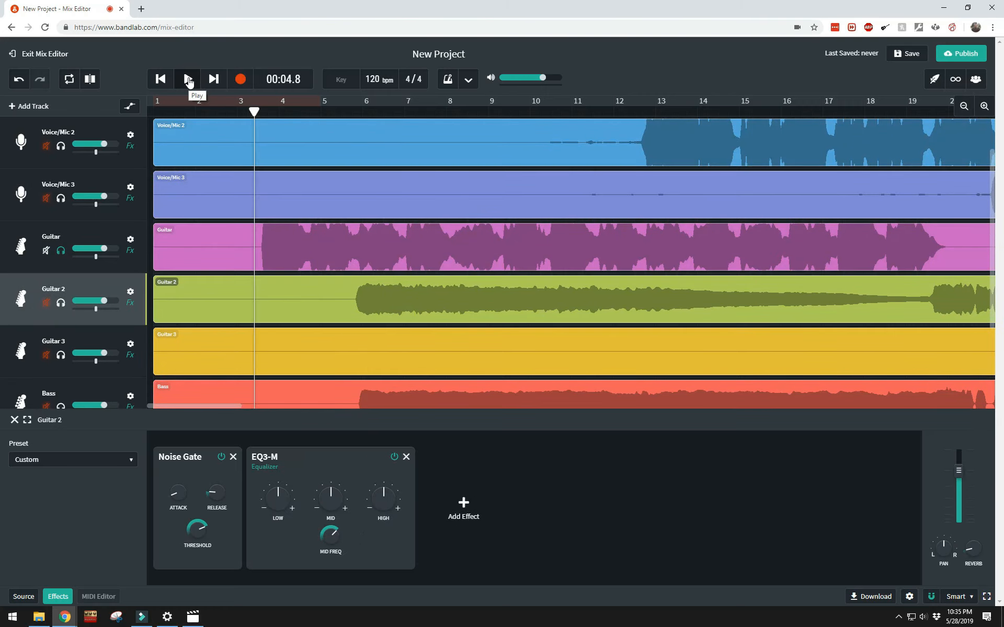
pyautogui.moveTo(333, 496)
pyautogui.moveTo(391, 495)
pyautogui.click(83, 231)
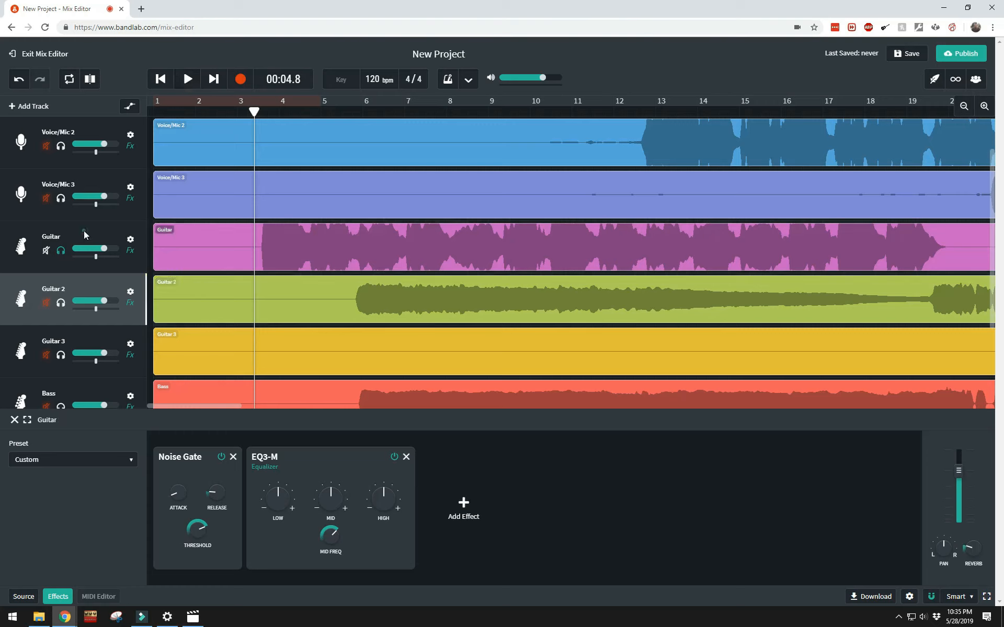
pyautogui.click(187, 79)
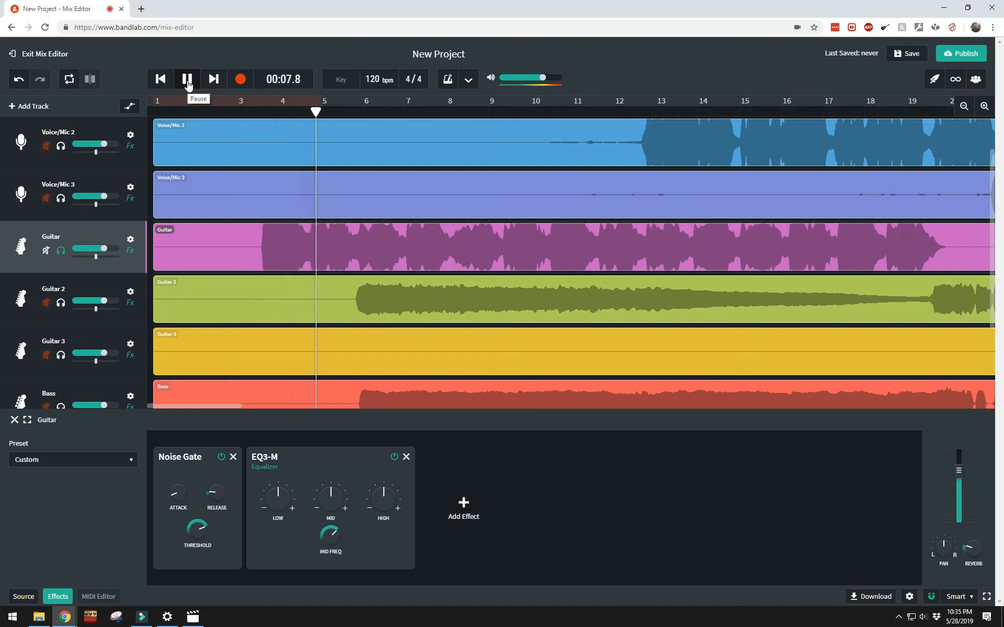
pyautogui.click(188, 84)
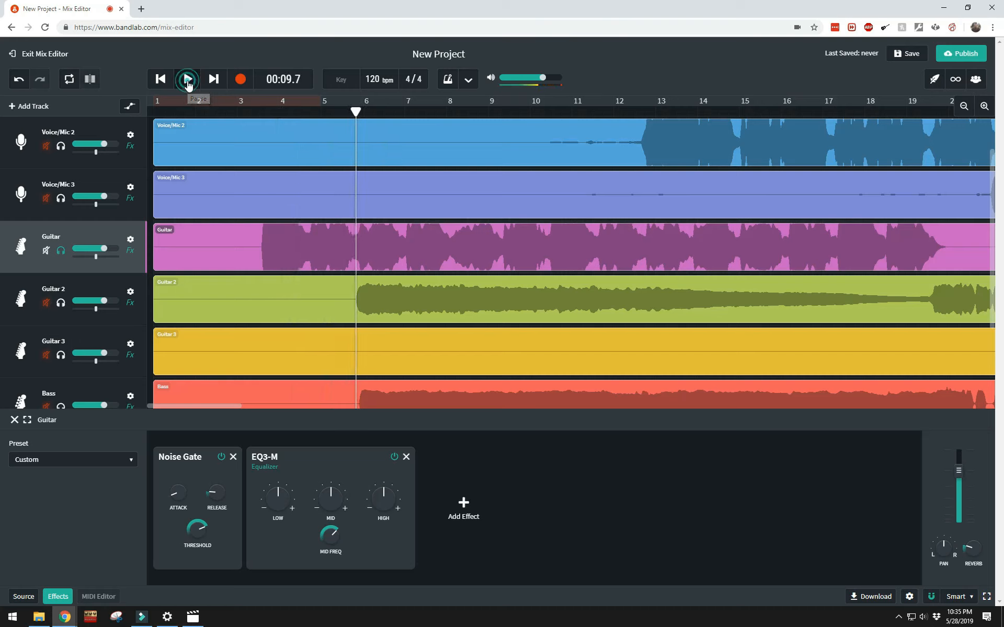
pyautogui.click(162, 79)
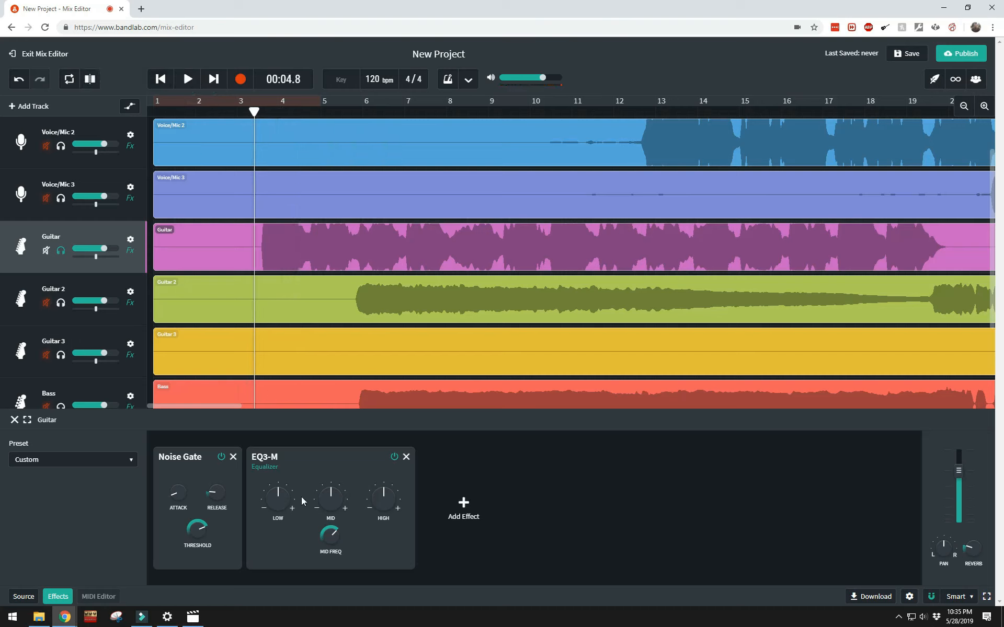
# Raise the mid and high gains of the Guitar track's EQ and compare the sound with the EQ bypassed and active during playback
pyautogui.moveTo(333, 500); pyautogui.dragTo(330, 482)
pyautogui.moveTo(385, 504); pyautogui.dragTo(381, 486)
pyautogui.click(188, 79)
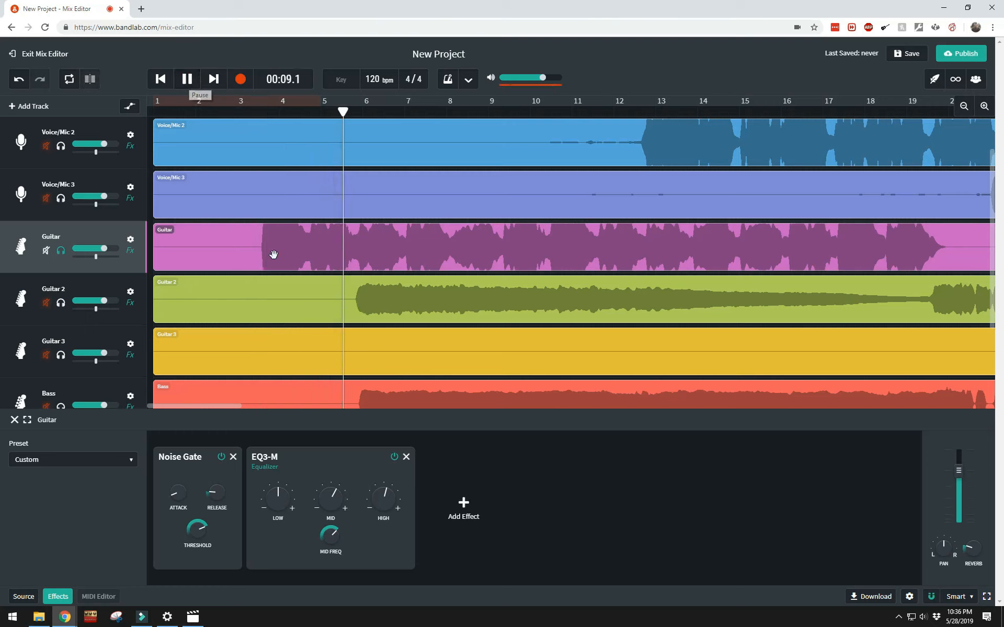
pyautogui.click(394, 458)
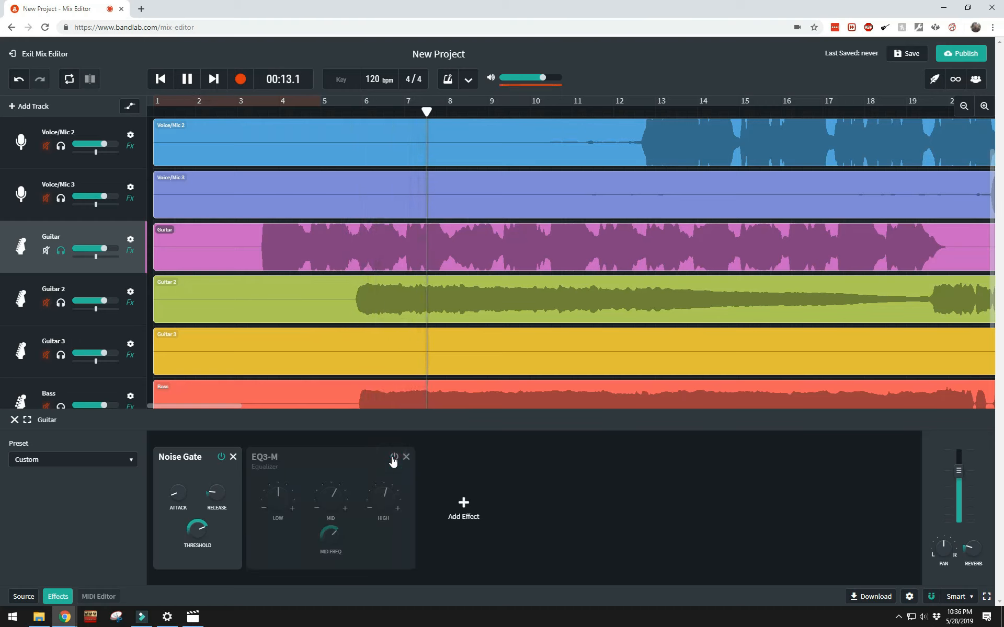
pyautogui.click(393, 458)
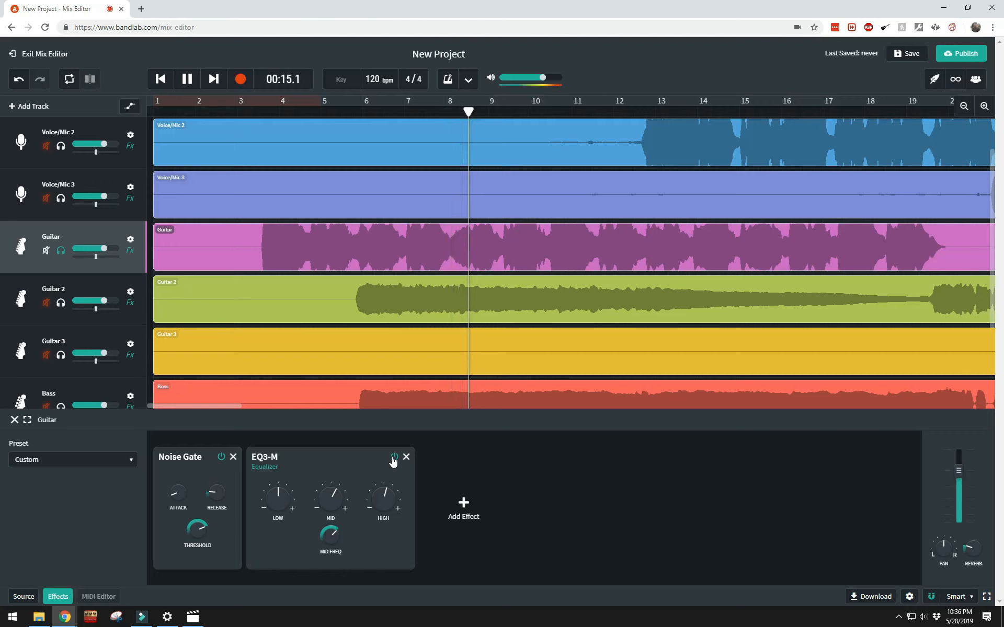
pyautogui.click(187, 79)
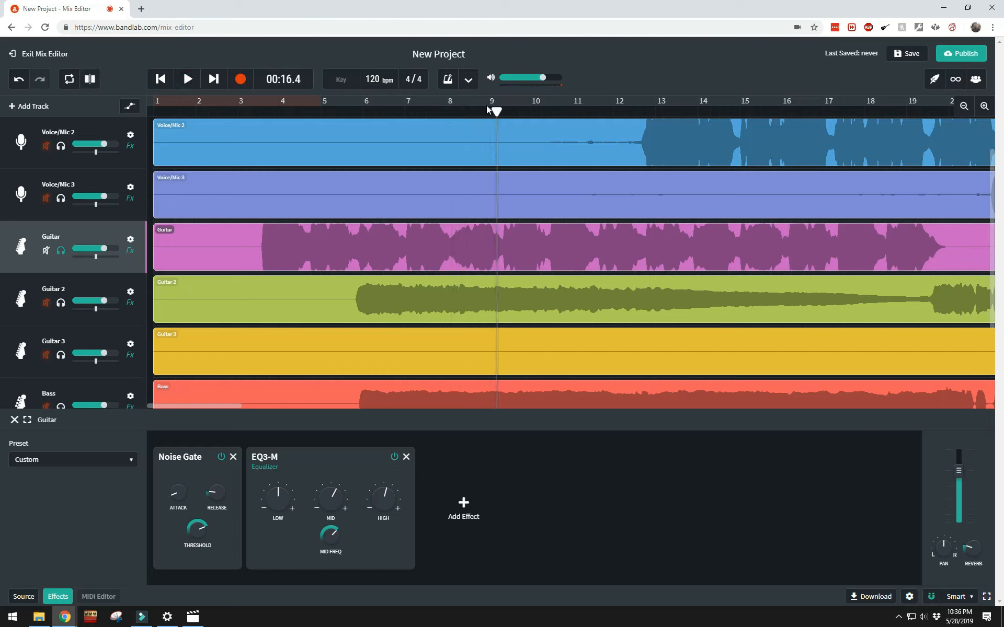
pyautogui.moveTo(496, 131); pyautogui.dragTo(356, 132)
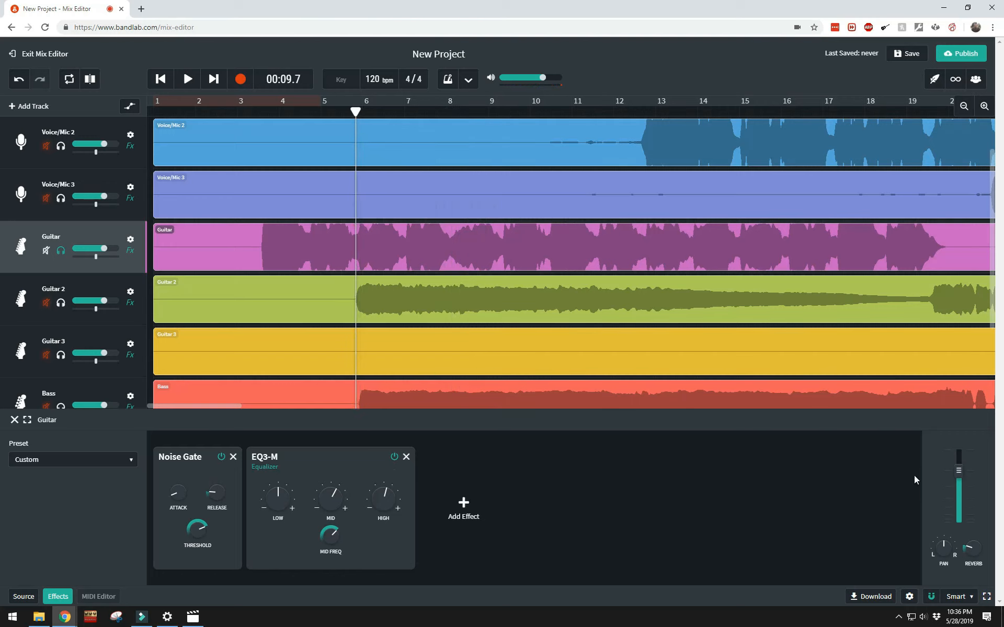
# Move the solo from the Guitar track to Guitar 2 and play a short section of it
pyautogui.moveTo(976, 561)
pyautogui.click(59, 250)
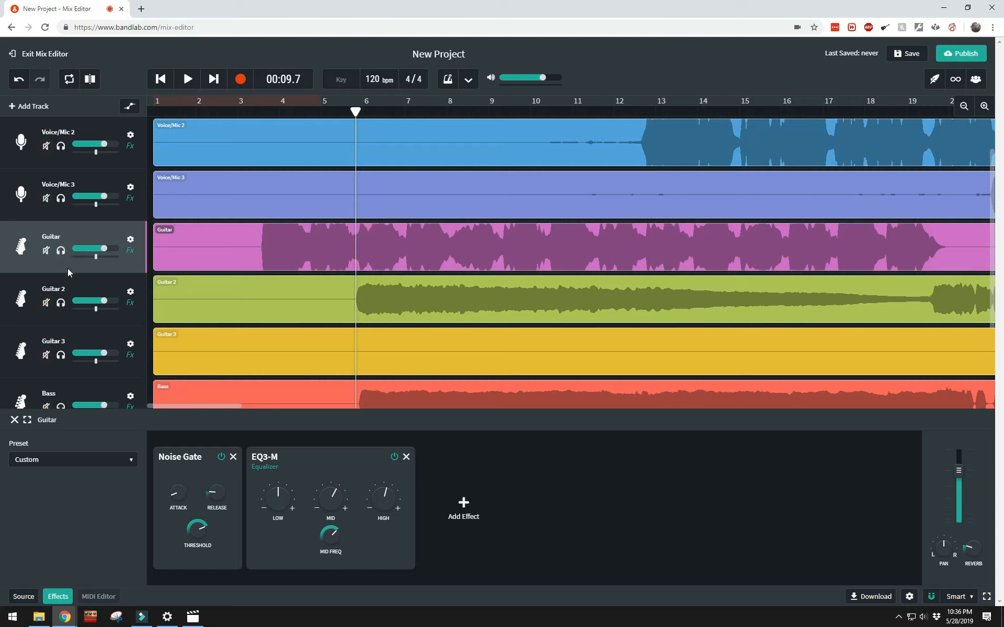
pyautogui.click(61, 304)
pyautogui.moveTo(335, 510)
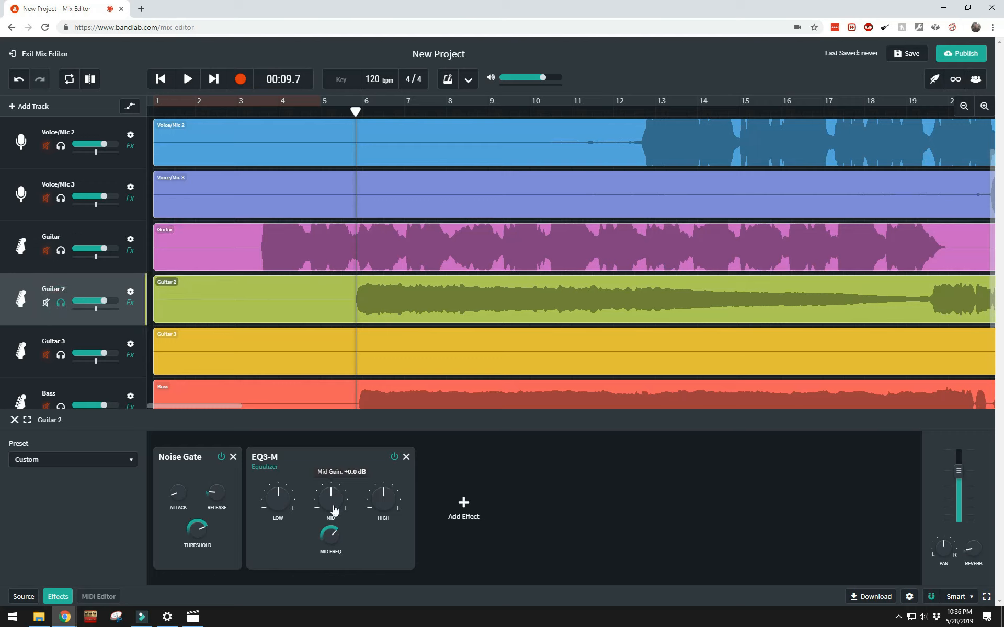
pyautogui.click(188, 80)
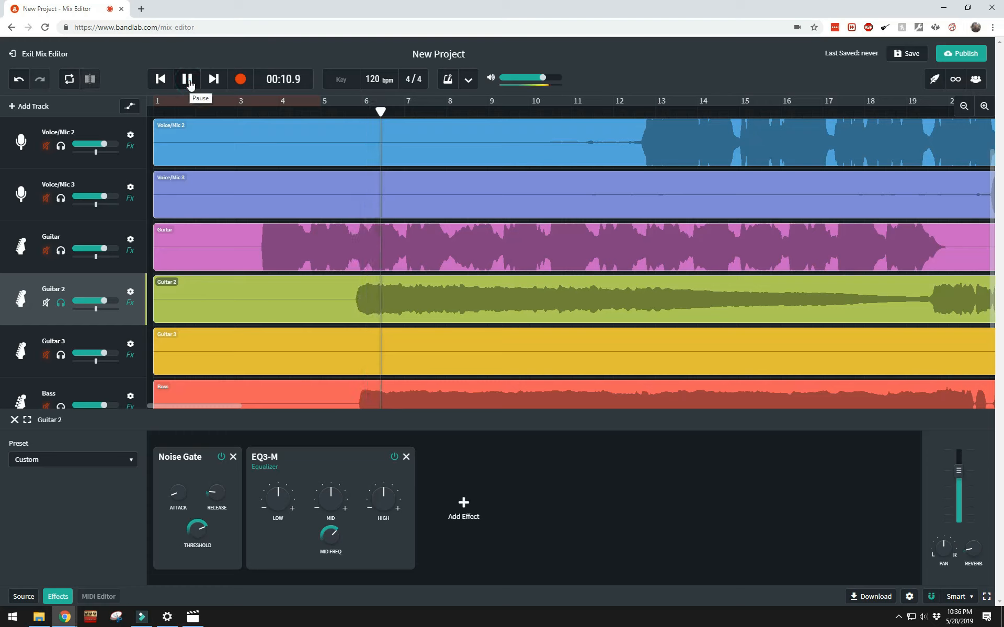
pyautogui.click(189, 80)
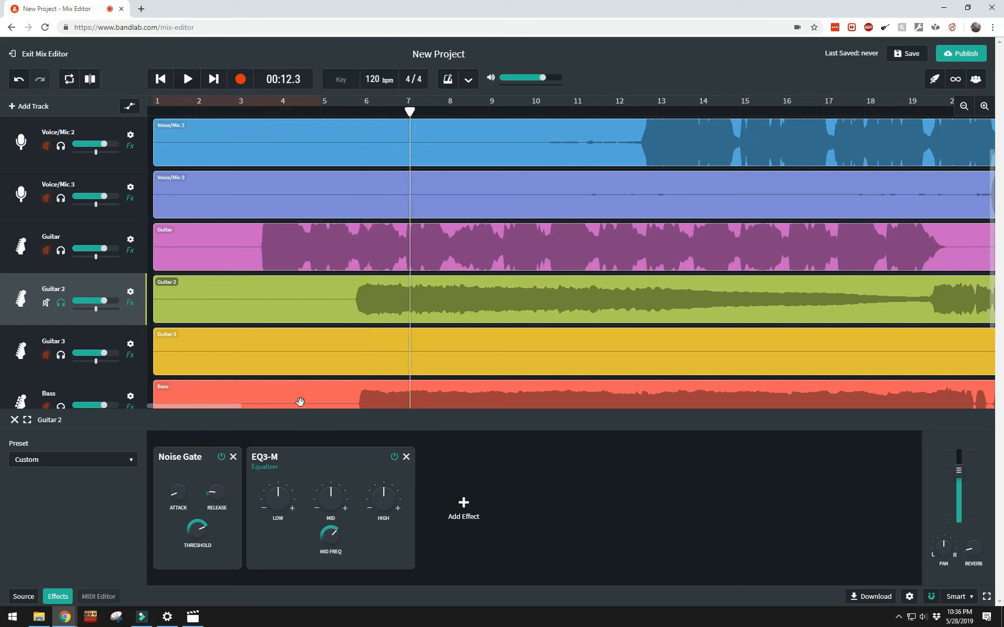
# Raise the mid, high and low gains of the Guitar 2 EQ and slightly increase the track's reverb while listening to it
pyautogui.moveTo(330, 497); pyautogui.dragTo(325, 483)
pyautogui.moveTo(385, 497); pyautogui.dragTo(382, 485)
pyautogui.moveTo(409, 111); pyautogui.dragTo(352, 111)
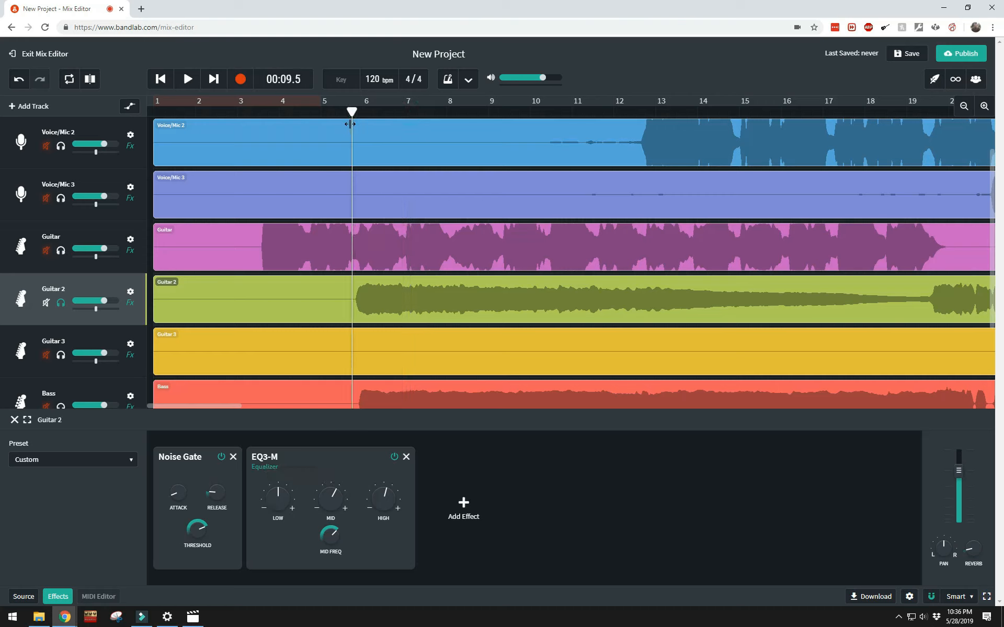
pyautogui.click(188, 80)
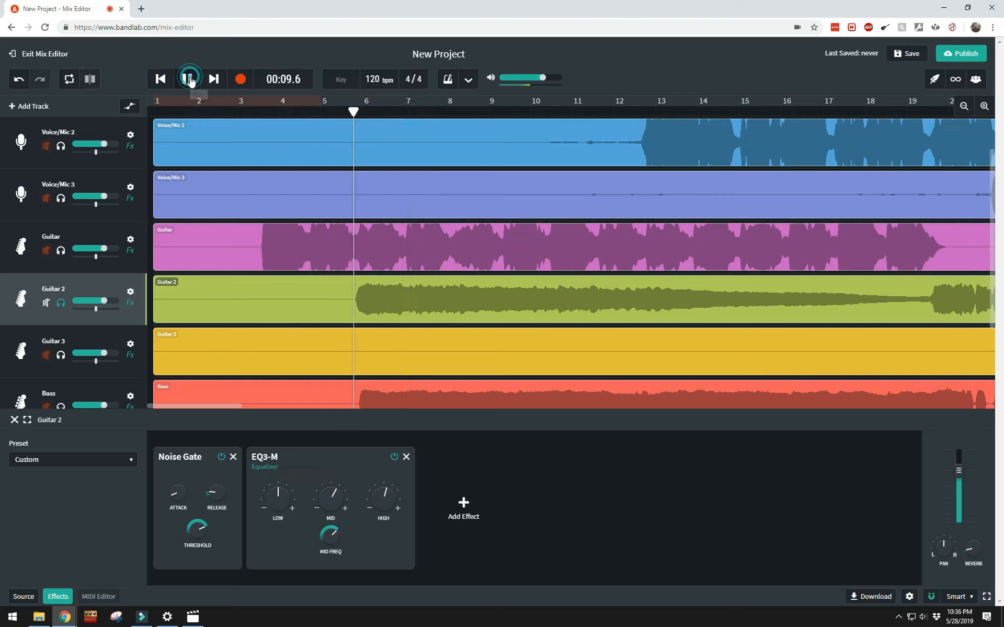
pyautogui.moveTo(276, 503)
pyautogui.moveTo(276, 503); pyautogui.dragTo(271, 486)
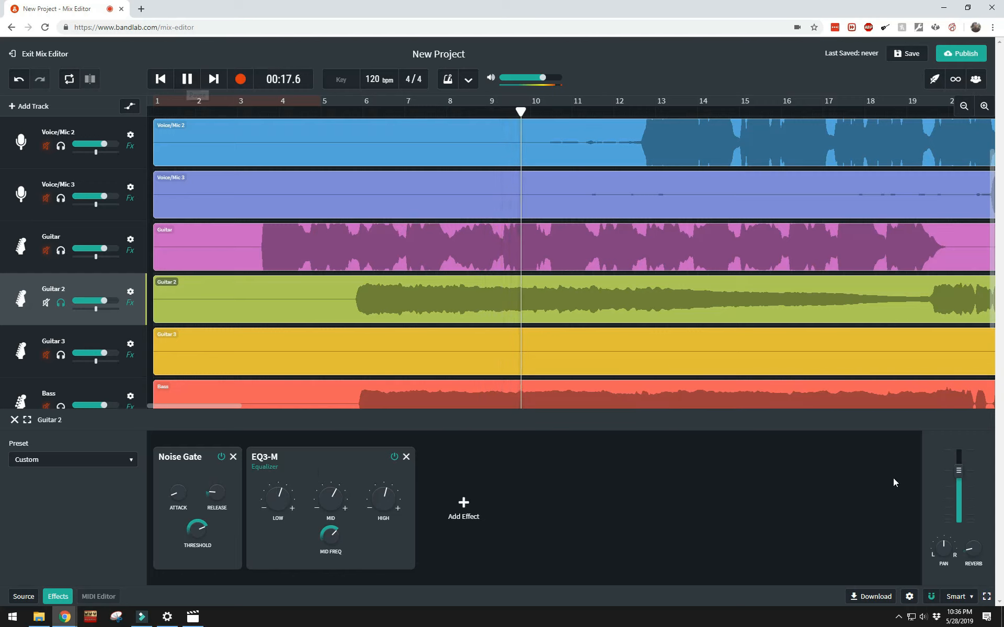
pyautogui.moveTo(974, 545); pyautogui.dragTo(970, 537)
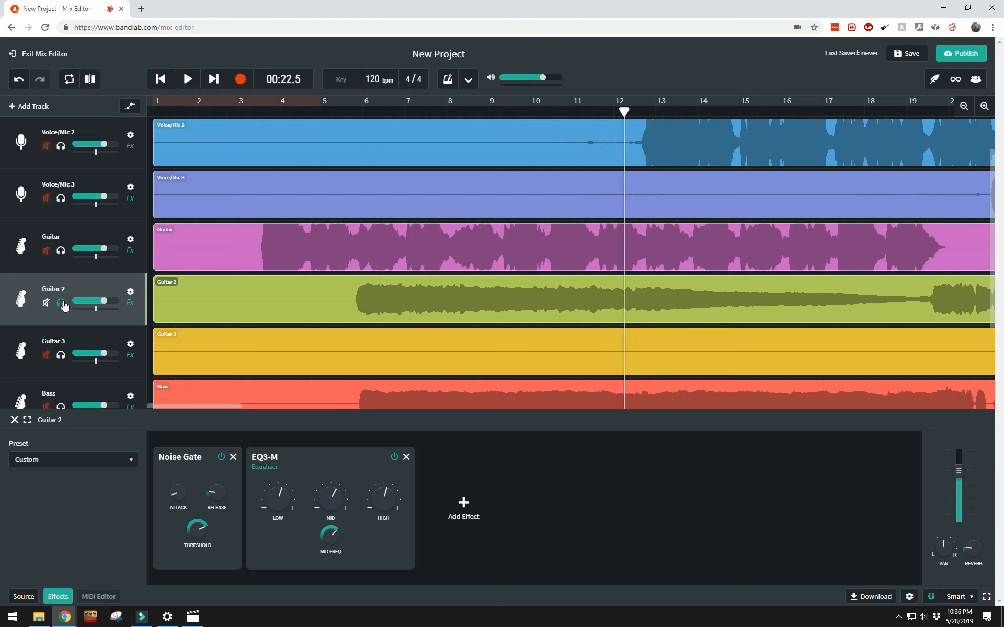
# Solo Guitar together with Guitar 2, play both from about 5 seconds and lower the Guitar 2 volume slightly
pyautogui.click(61, 251)
pyautogui.click(257, 111)
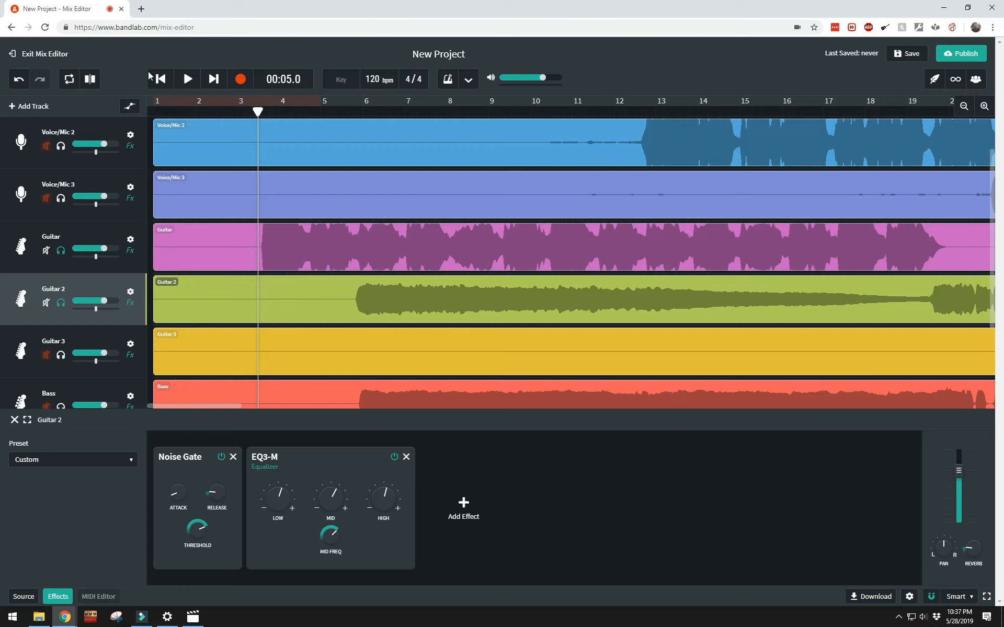
pyautogui.click(187, 79)
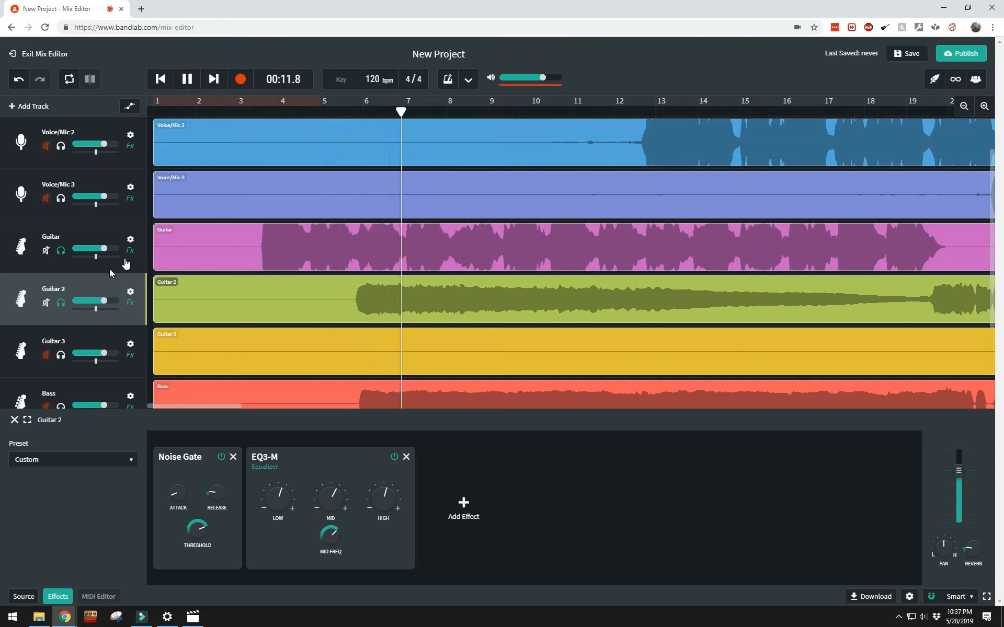
pyautogui.moveTo(104, 303)
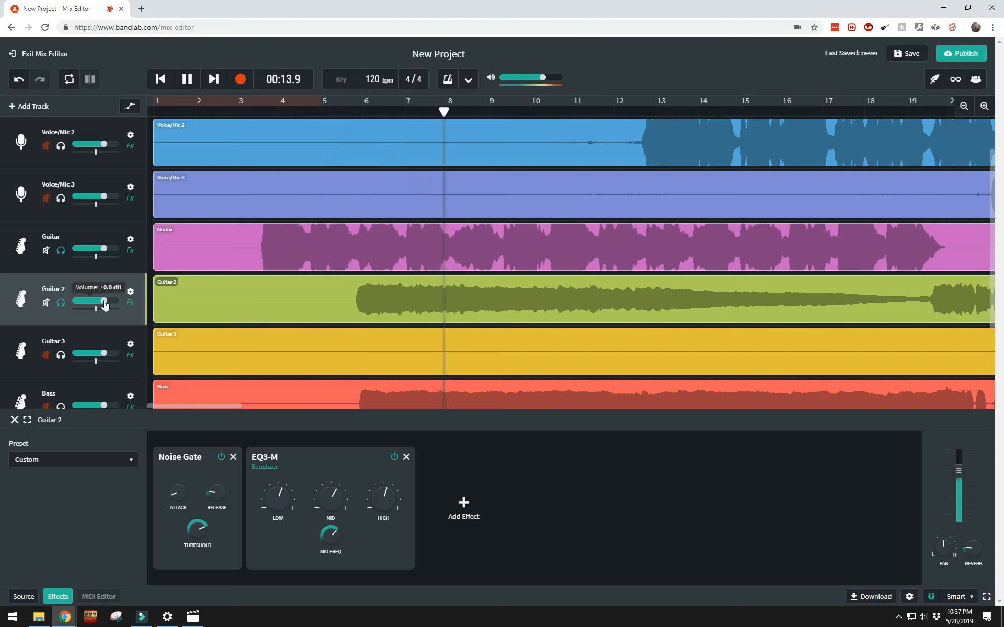
pyautogui.moveTo(103, 302); pyautogui.dragTo(102, 302)
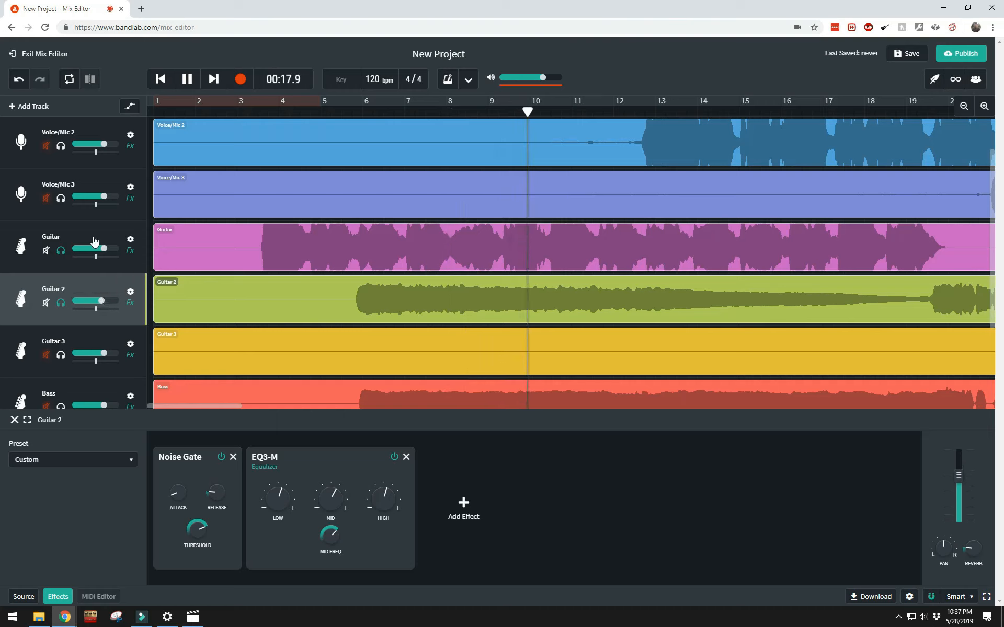
pyautogui.click(187, 81)
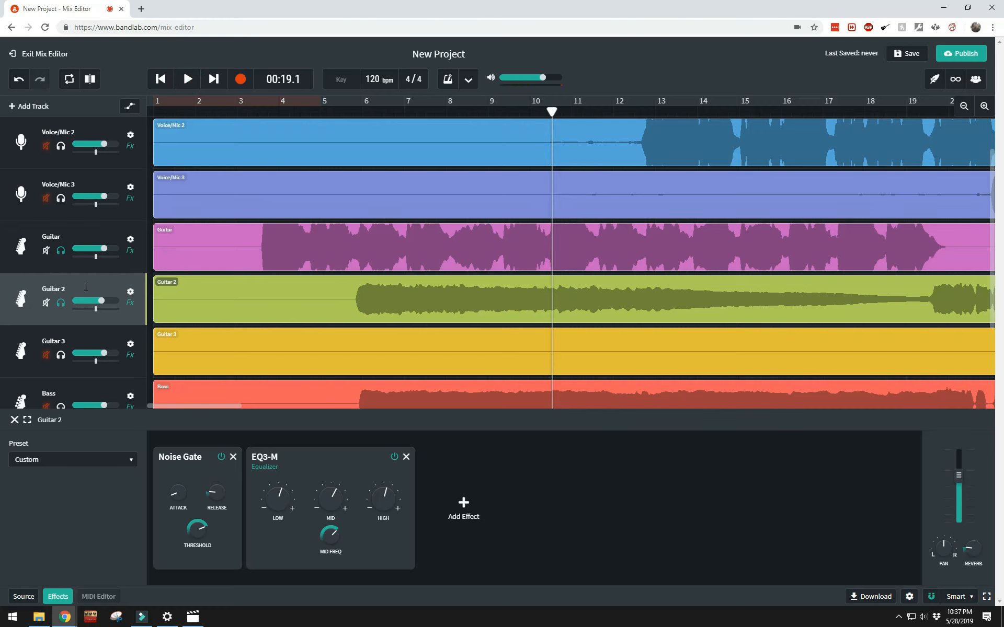
# Add the Drums and Bass tracks to the soloed guitars and play the combined mix from near the start of the guitar riff
pyautogui.scroll(-1, 96, 291)
pyautogui.scroll(-2, 89, 256)
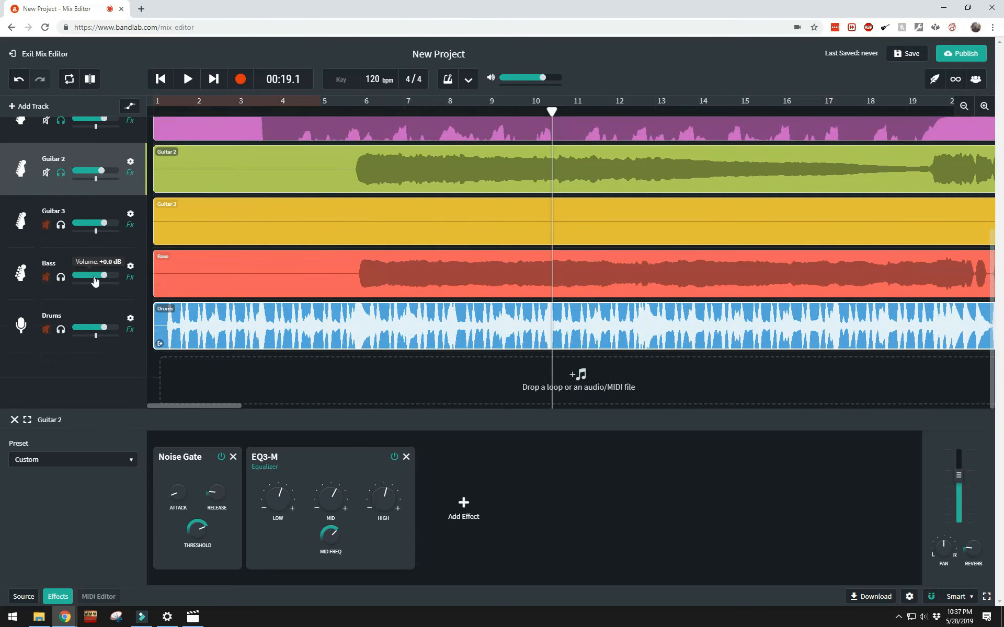
pyautogui.click(61, 331)
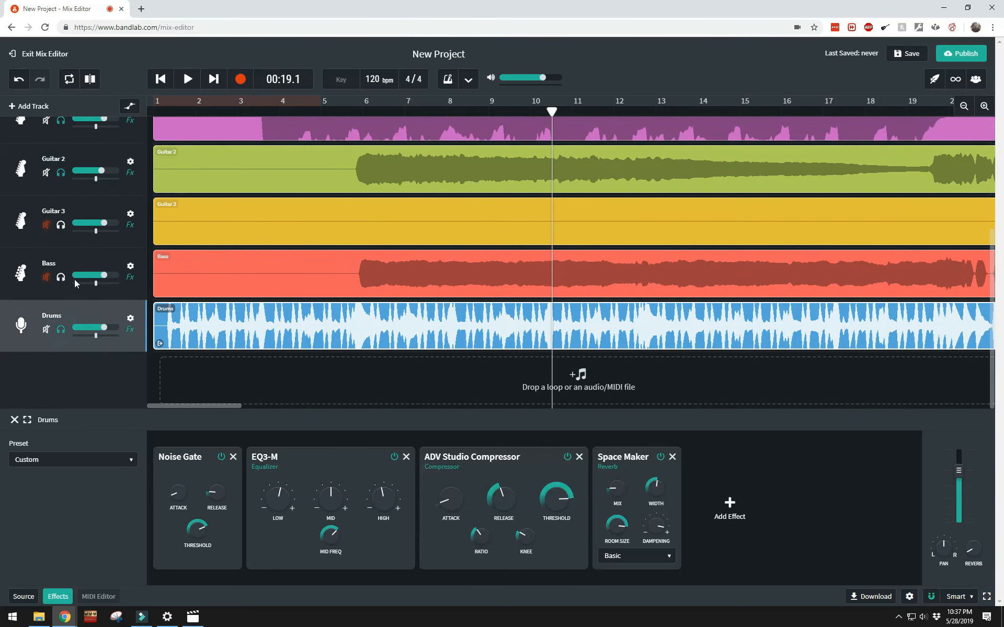
pyautogui.click(61, 279)
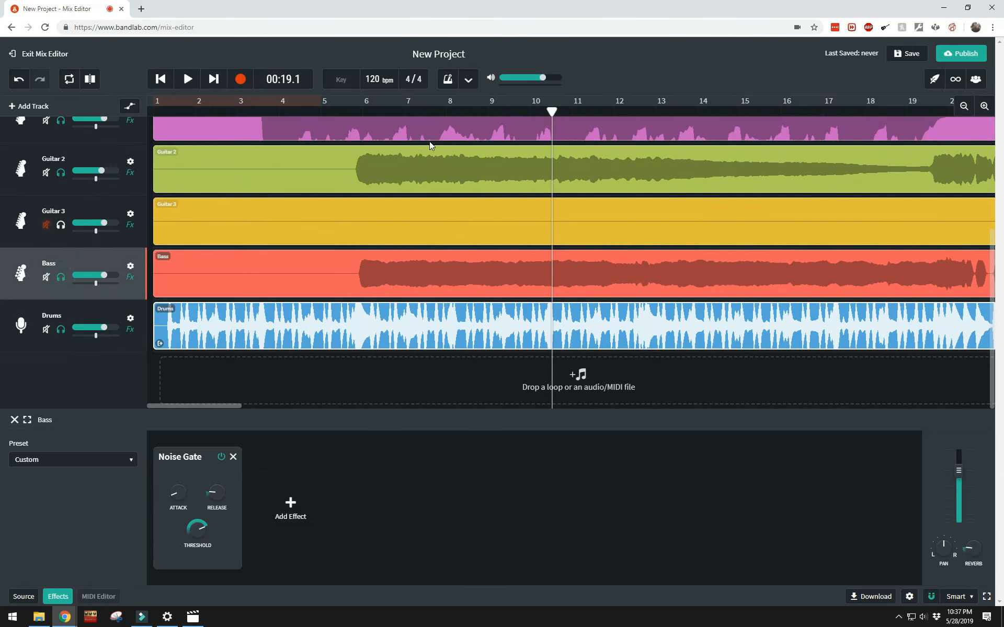
pyautogui.moveTo(529, 115); pyautogui.dragTo(214, 104)
pyautogui.click(191, 84)
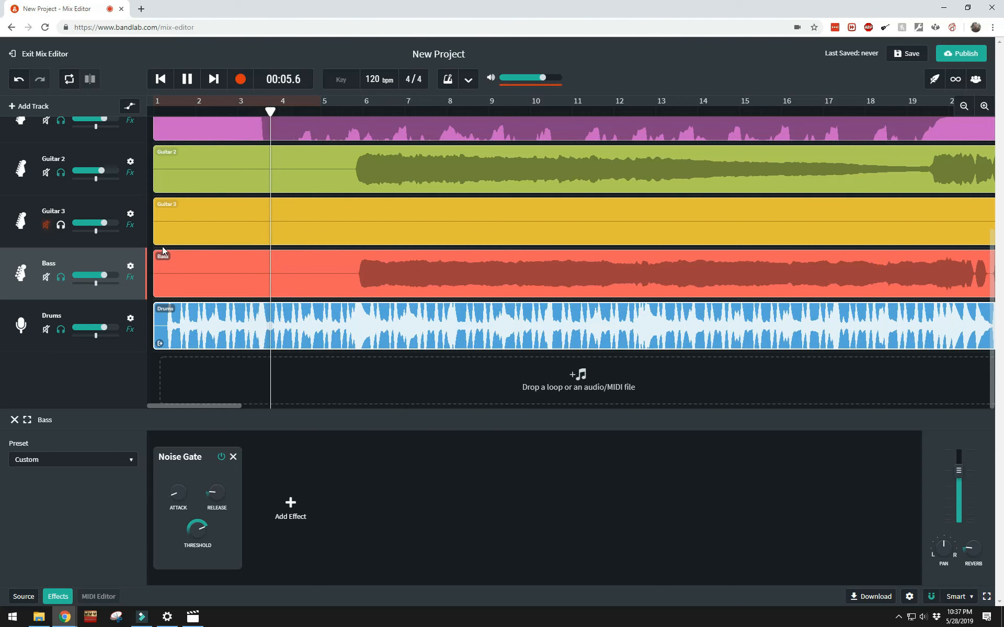
pyautogui.scroll(2, 166, 236)
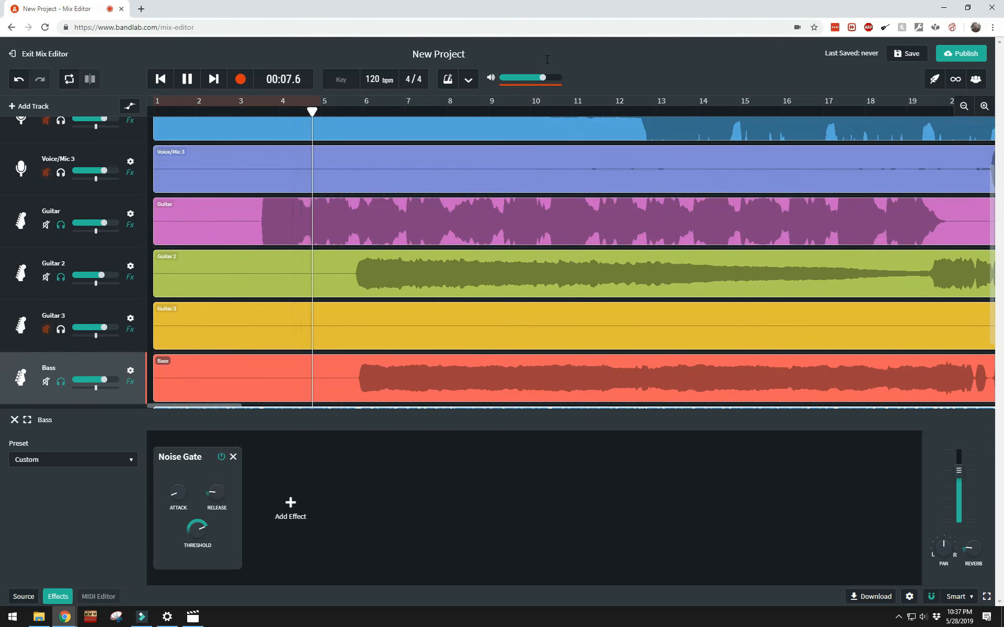
# Lower the master volume slightly and raise the Bass track's volume to just above +2.5 dB while the mix plays
pyautogui.moveTo(542, 78); pyautogui.dragTo(537, 78)
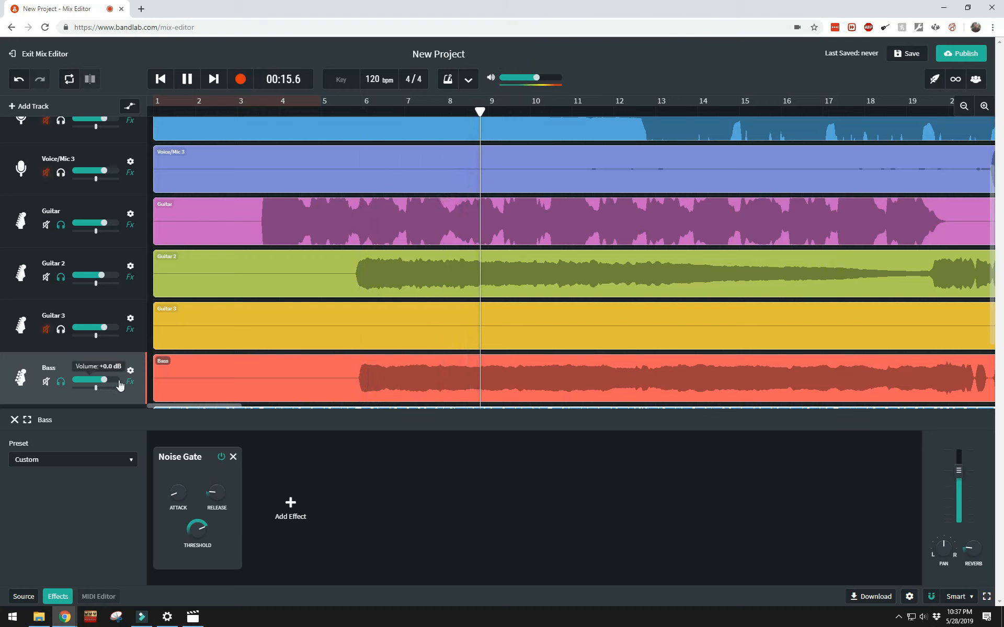
pyautogui.moveTo(957, 473); pyautogui.dragTo(956, 463)
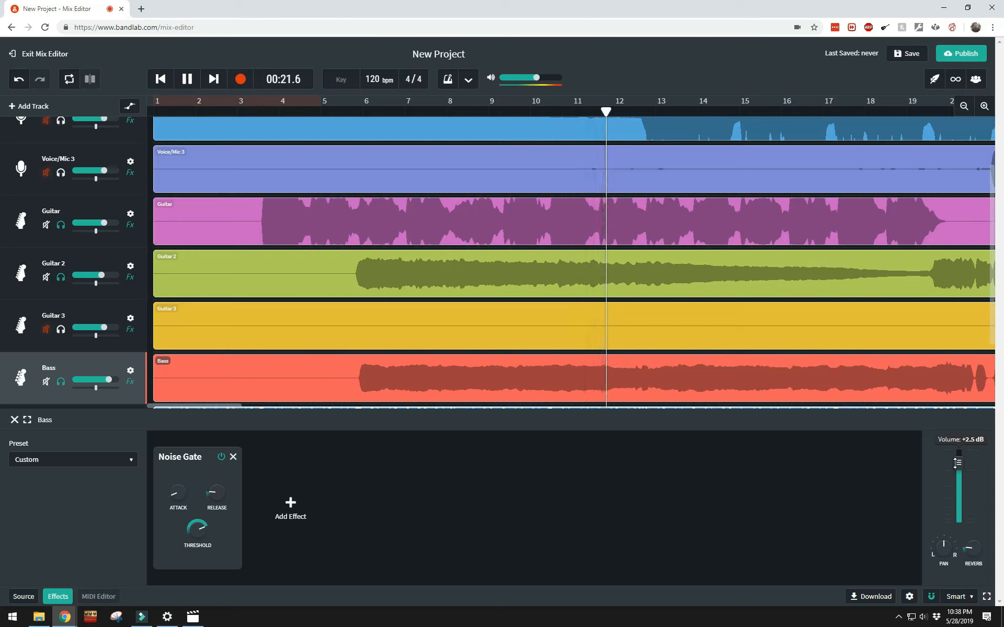
pyautogui.moveTo(955, 463); pyautogui.dragTo(955, 461)
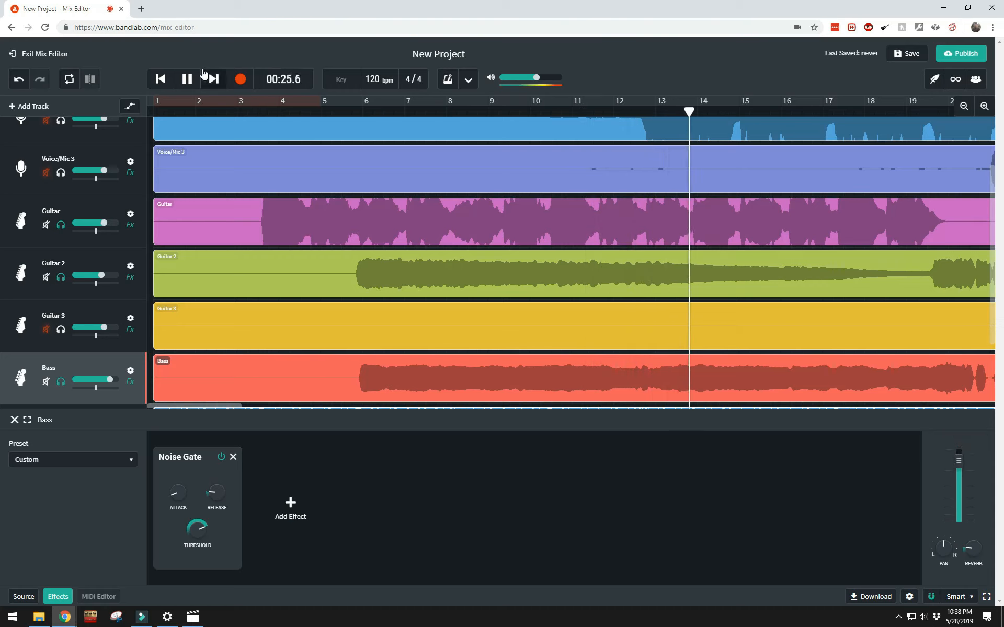
pyautogui.click(186, 78)
# Move the solo from the guitars, Bass and Drums to the Voice/Mic track and place the playhead at 00:17.4
pyautogui.scroll(2, 217, 253)
pyautogui.scroll(-2, 218, 253)
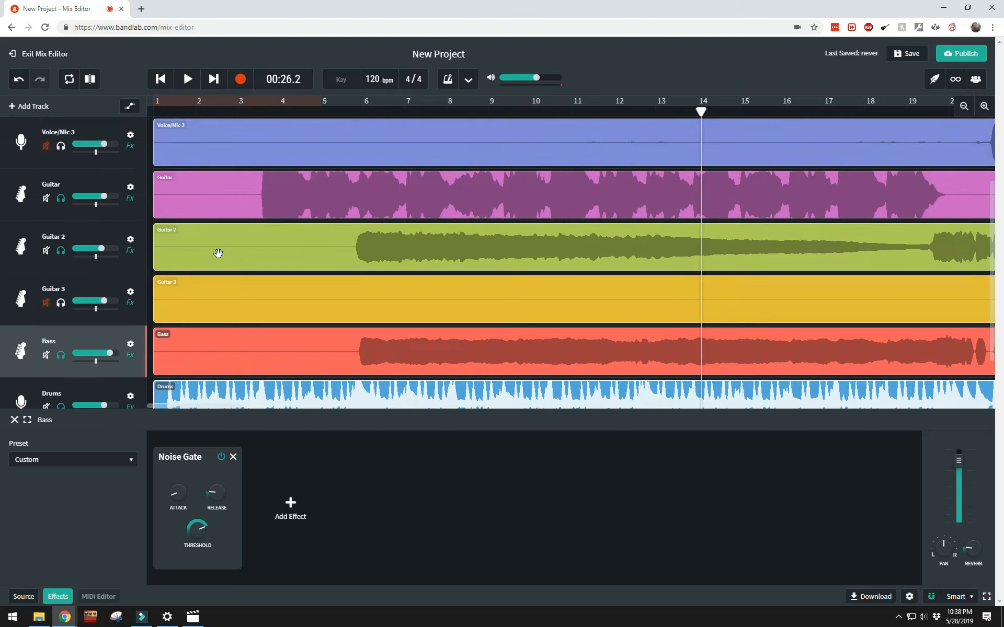
pyautogui.scroll(2, 218, 253)
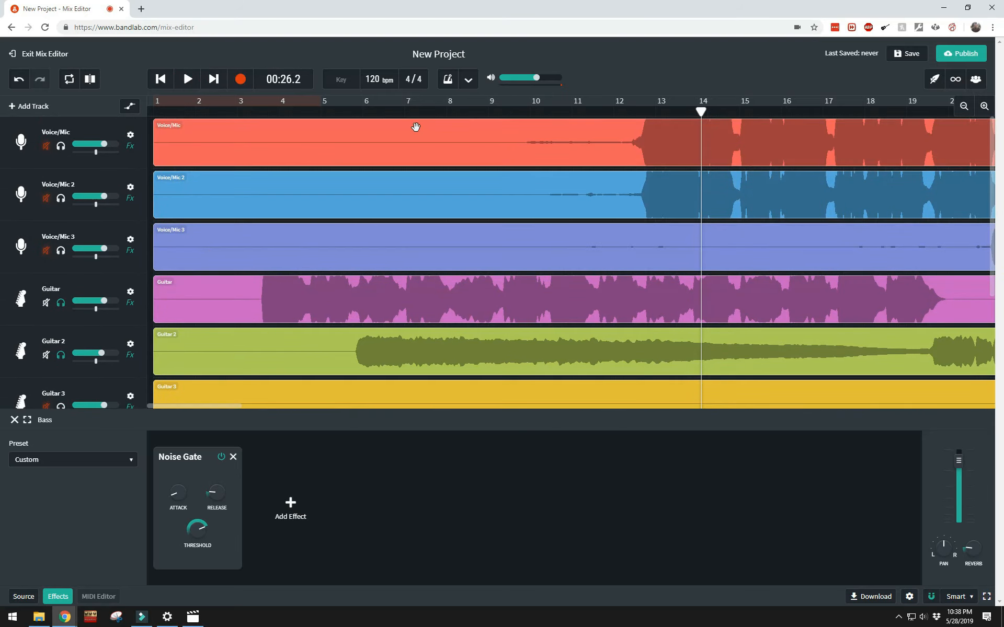
pyautogui.click(536, 112)
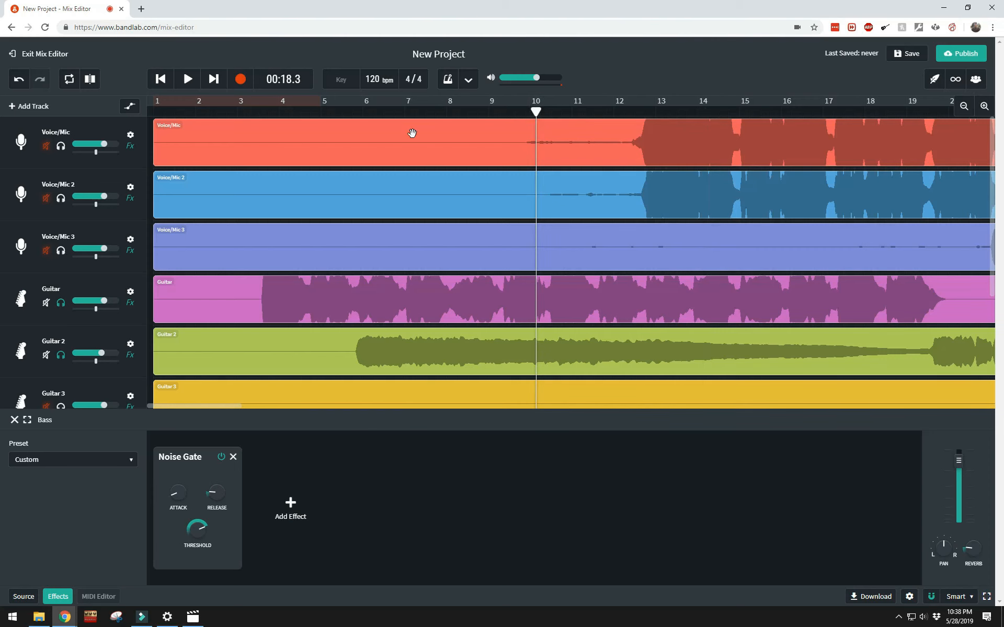
pyautogui.scroll(-3, 64, 282)
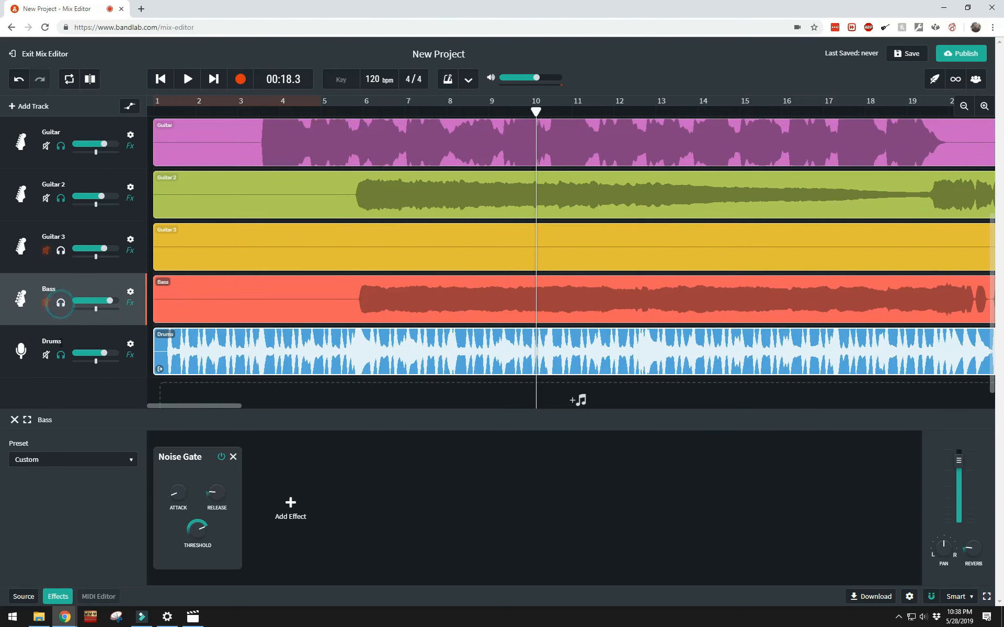
pyautogui.click(60, 356)
pyautogui.scroll(2, 63, 315)
pyautogui.click(61, 303)
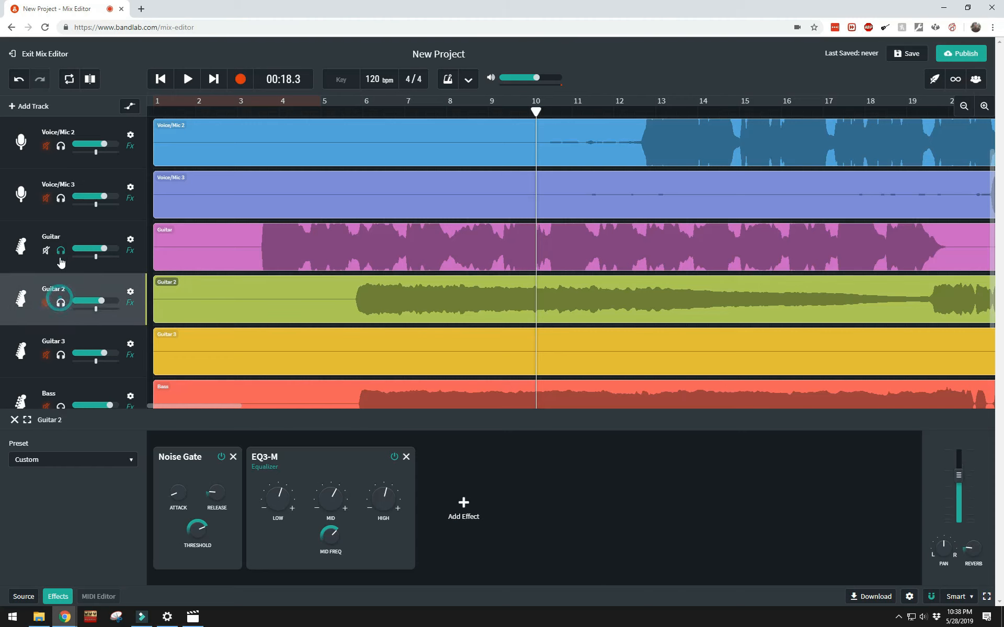
pyautogui.click(61, 261)
pyautogui.scroll(1, 62, 256)
pyautogui.click(58, 147)
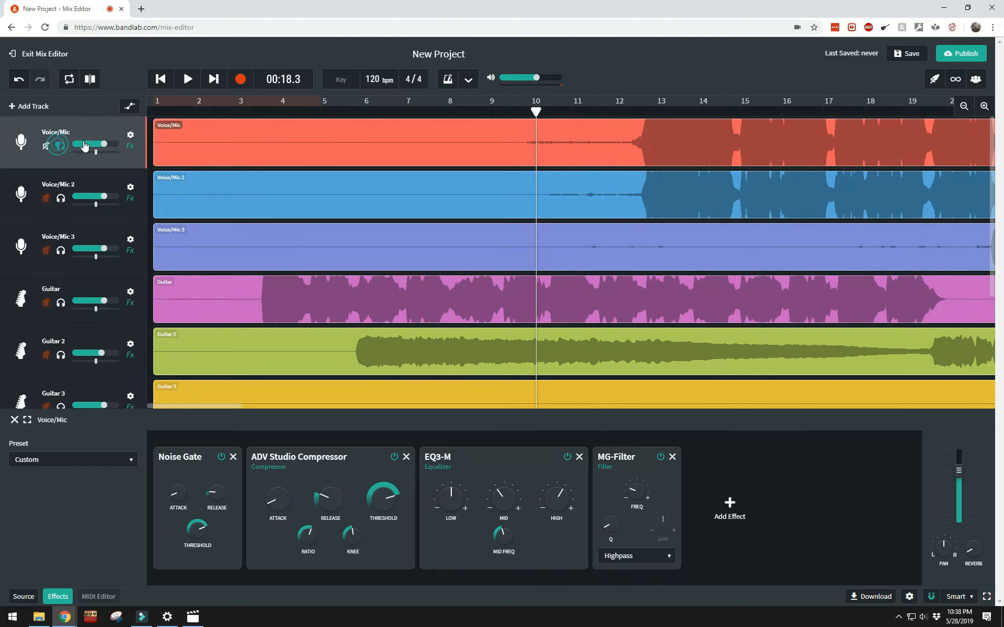
pyautogui.moveTo(535, 111); pyautogui.dragTo(516, 114)
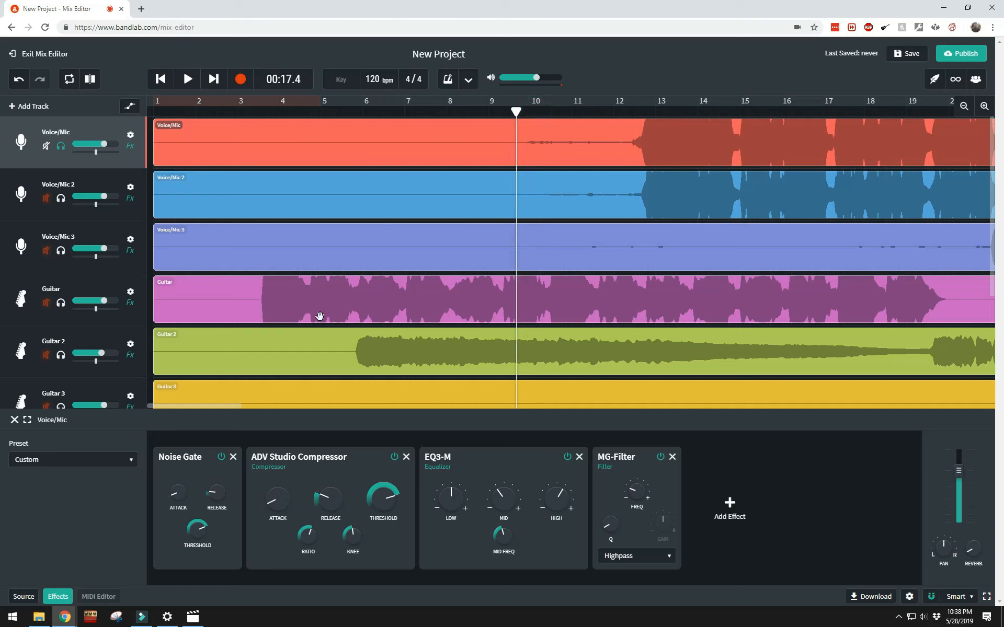
# Play the Voice/Mic vocal entry from about 17 seconds, once with its Noise Gate bypassed and once with it re-enabled
pyautogui.click(221, 457)
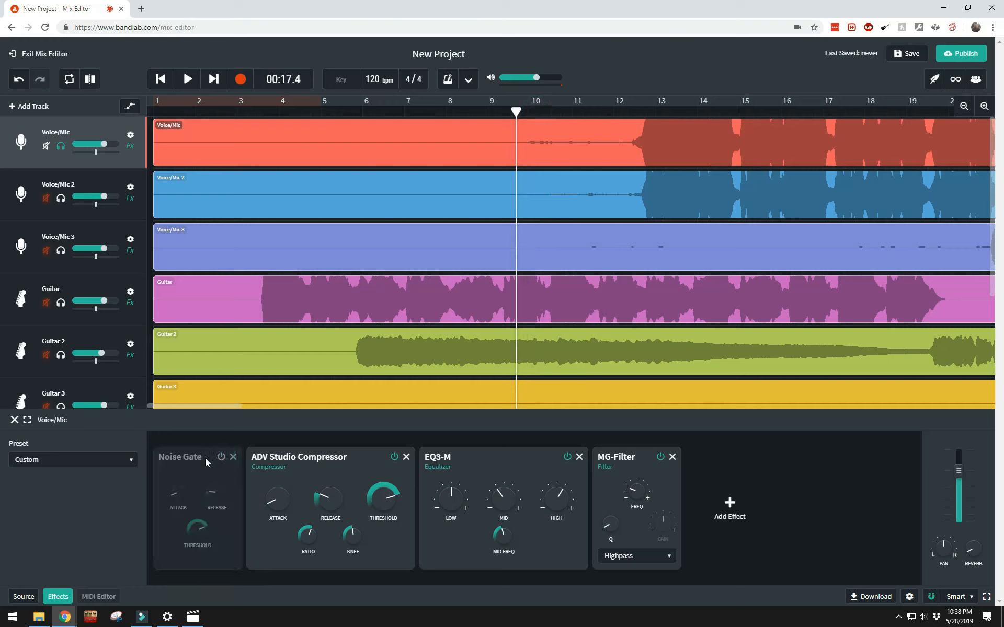
pyautogui.click(188, 79)
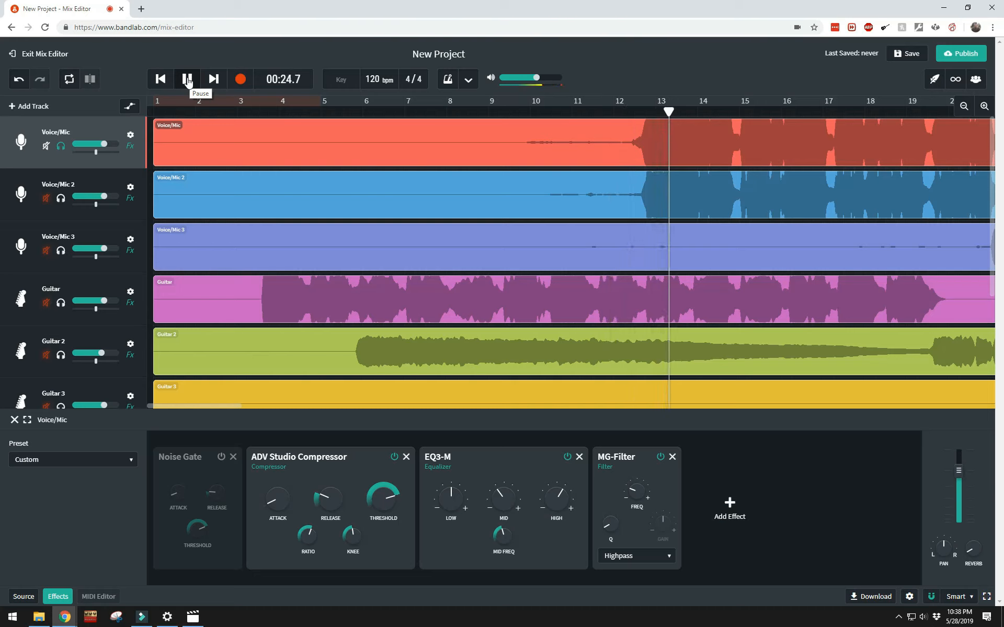
pyautogui.click(187, 79)
pyautogui.click(524, 111)
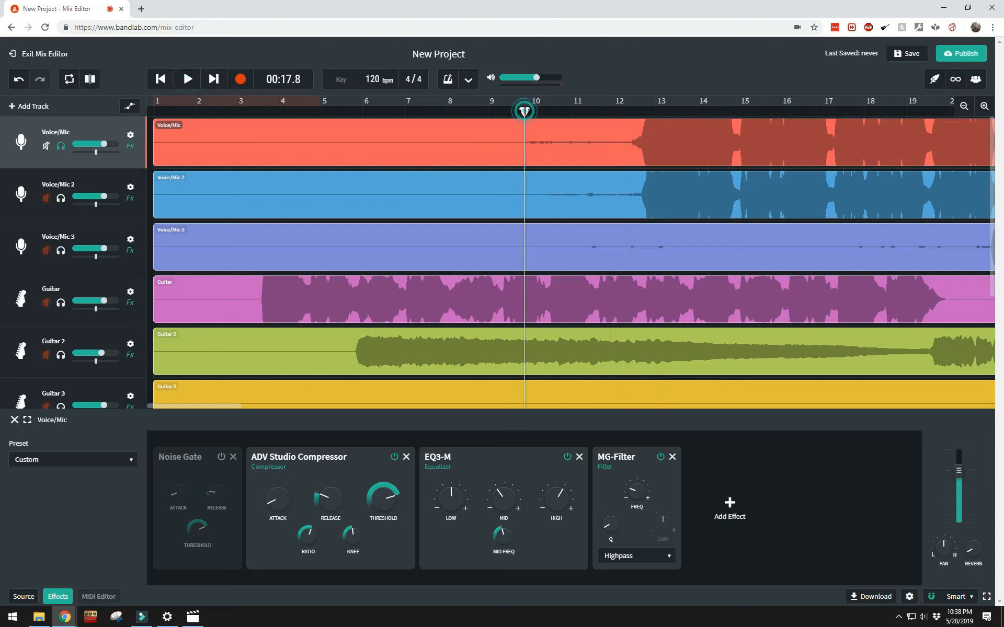
pyautogui.click(221, 458)
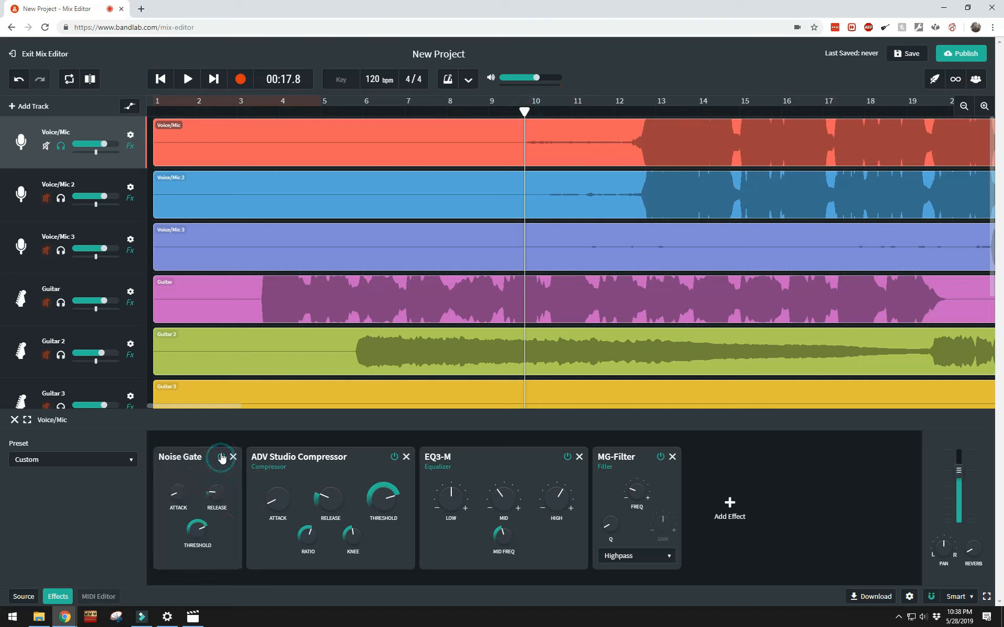
pyautogui.click(188, 80)
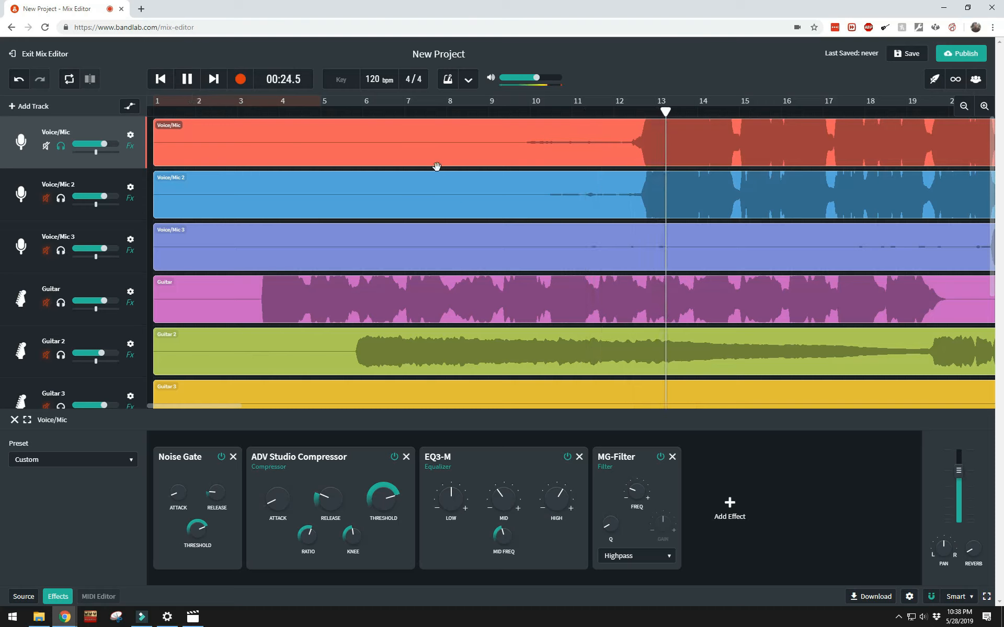
pyautogui.click(187, 79)
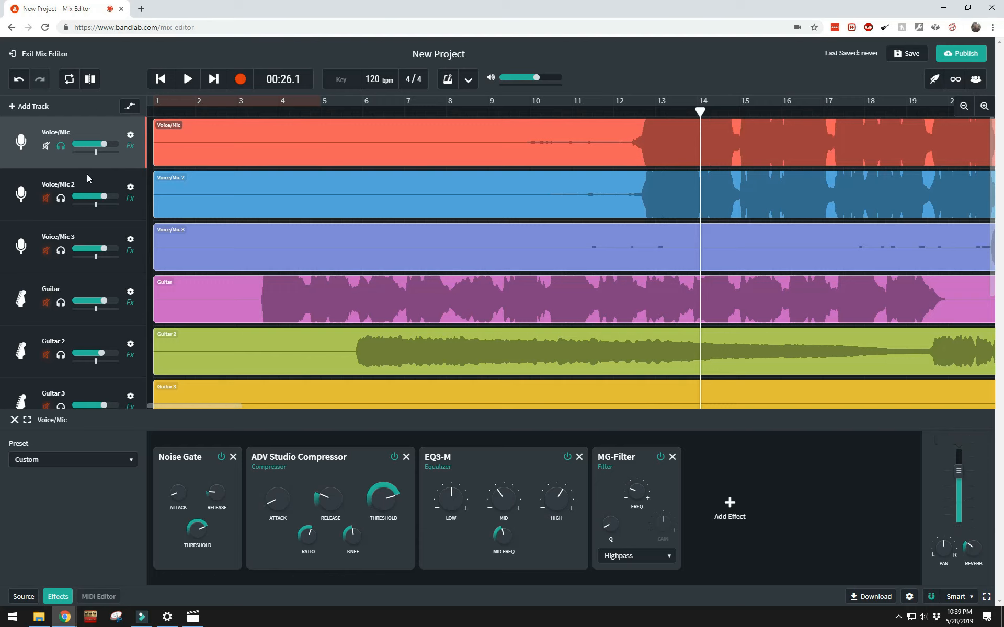
# Solo Voice/Mic 2 and Voice/Mic 3 together with Voice/Mic and set the Voice/Mic 3 reverb to 25%
pyautogui.click(61, 198)
pyautogui.click(61, 250)
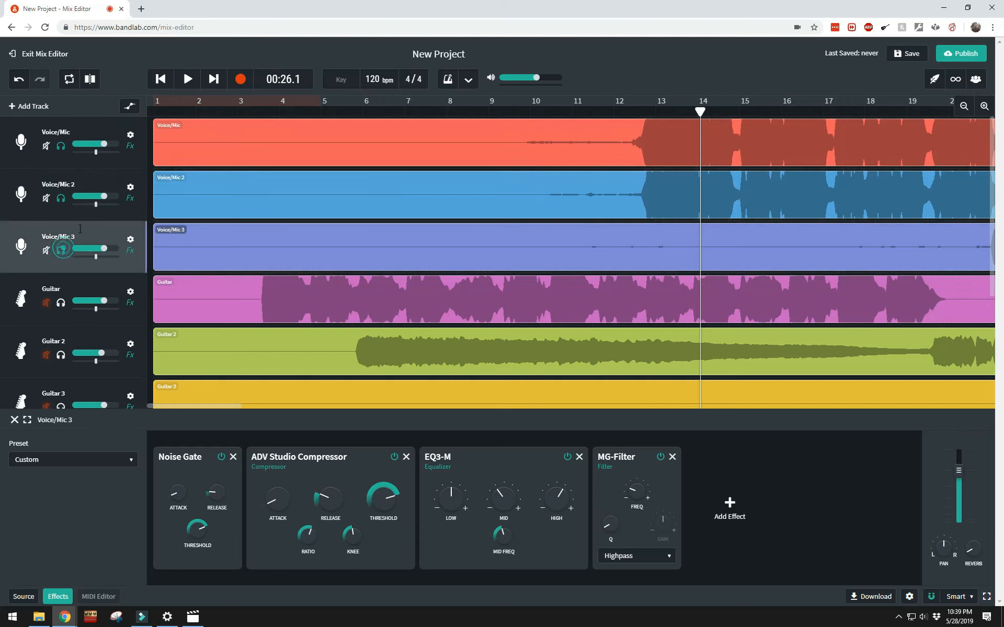
pyautogui.click(89, 181)
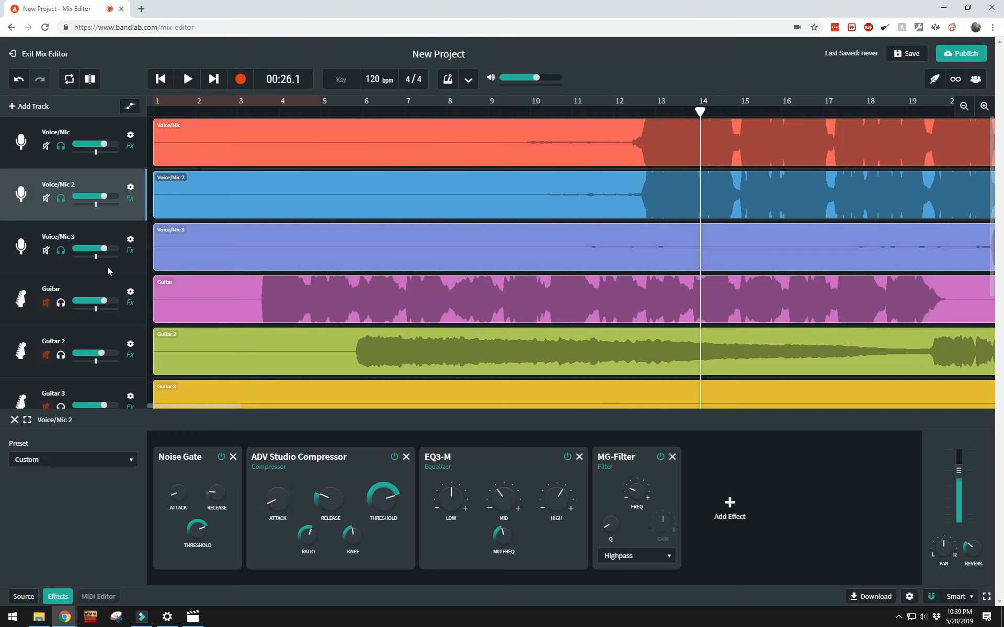
pyautogui.click(92, 237)
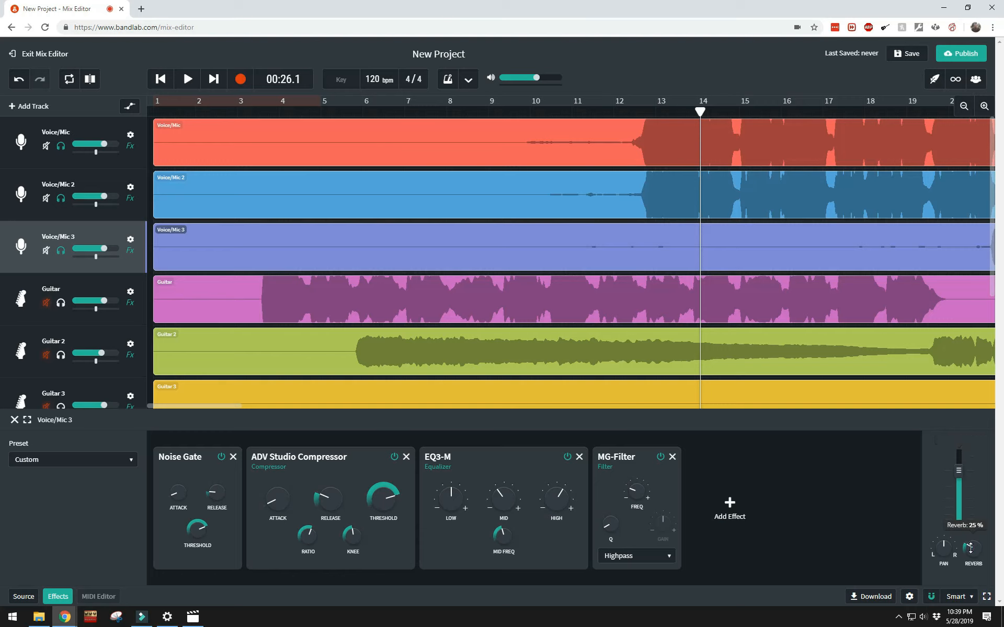
# Play the three soloed vocal tracks around the vocal entry and raise the Voice/Mic volume slightly
pyautogui.click(98, 181)
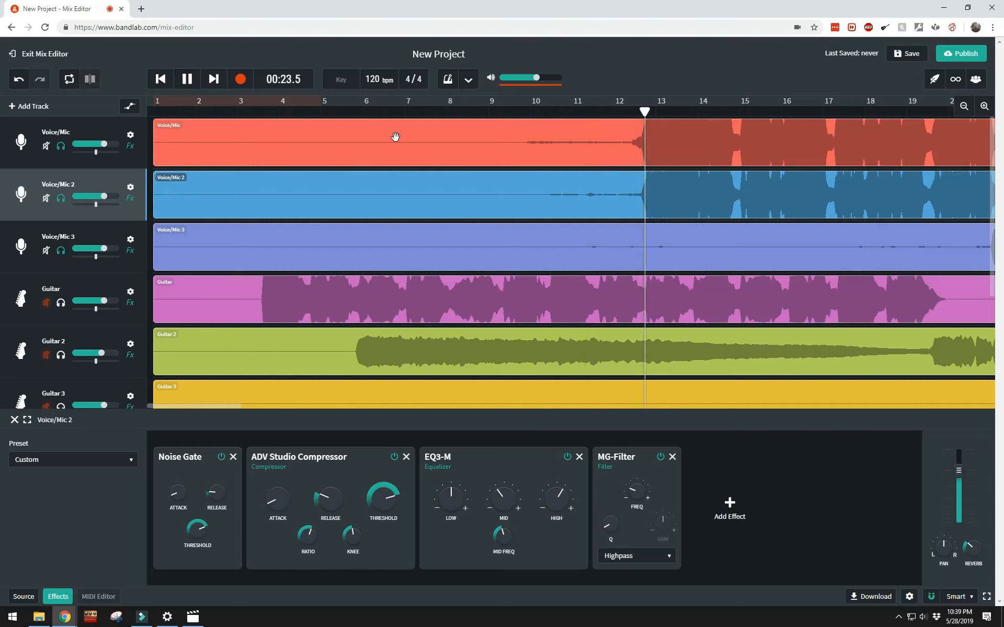
pyautogui.moveTo(104, 147)
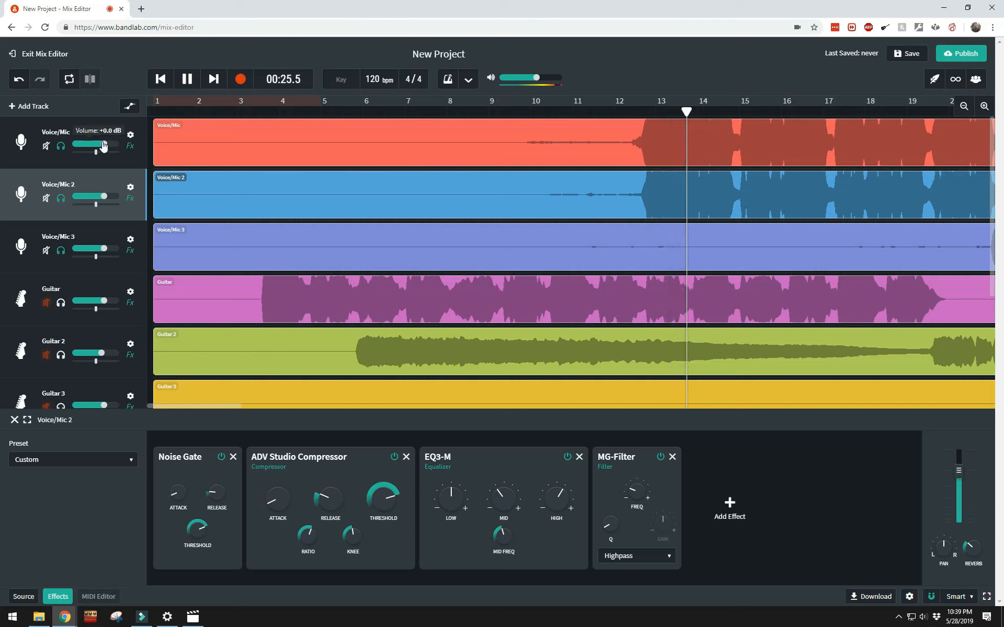
pyautogui.click(61, 198)
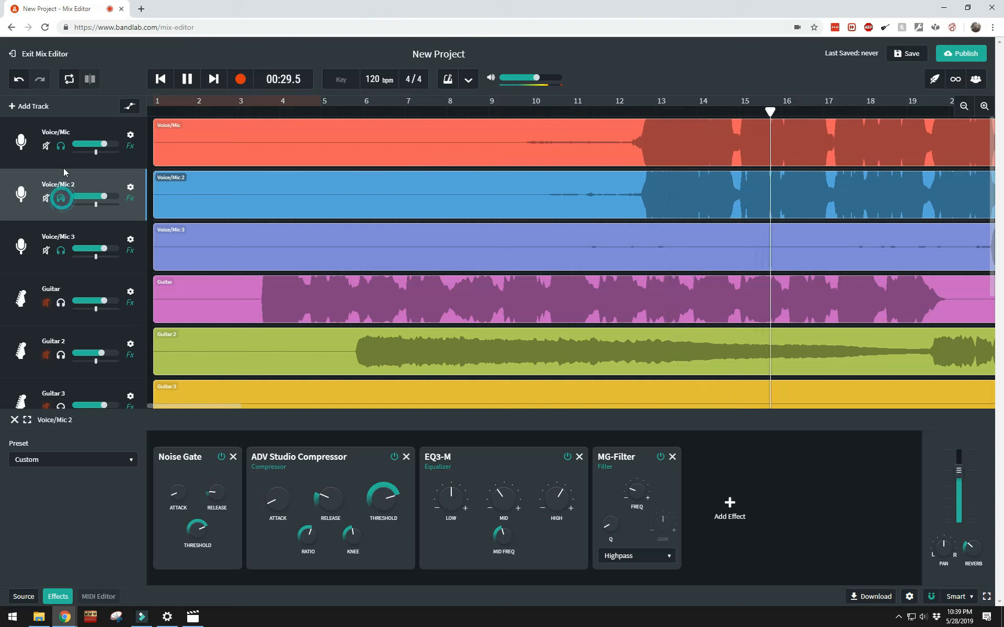
pyautogui.moveTo(99, 147); pyautogui.dragTo(111, 151)
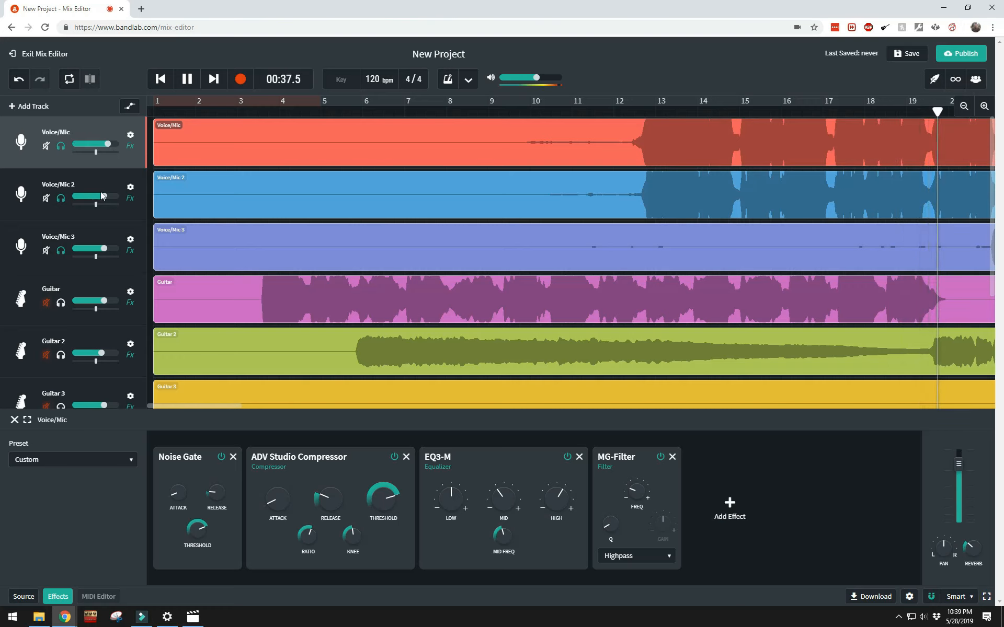
# Raise the Voice/Mic 3 volume to +4.2 dB while listening to its harmony parts, and stop playback
pyautogui.moveTo(104, 197)
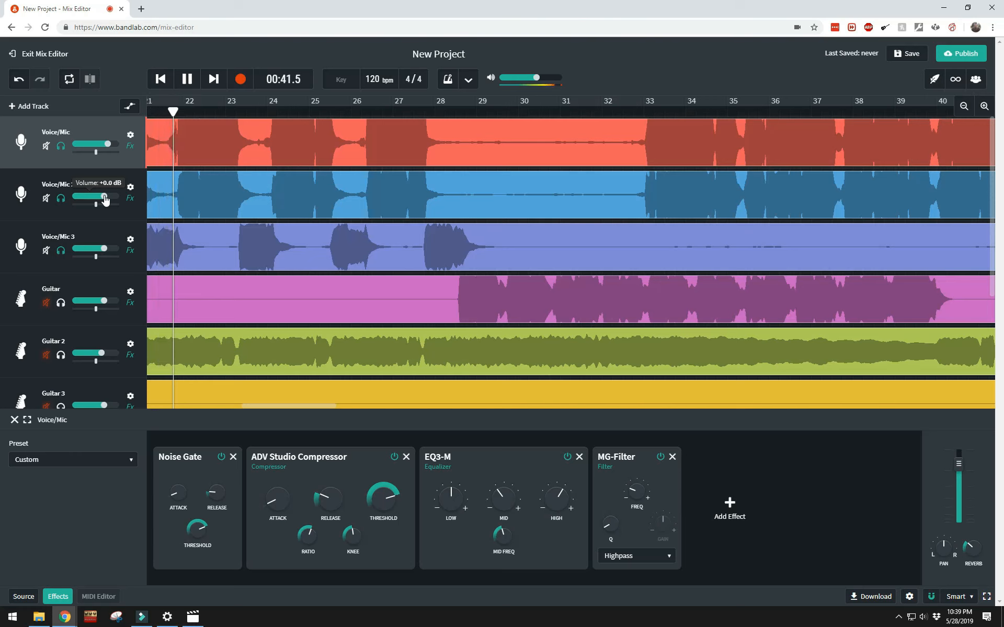
pyautogui.moveTo(104, 250)
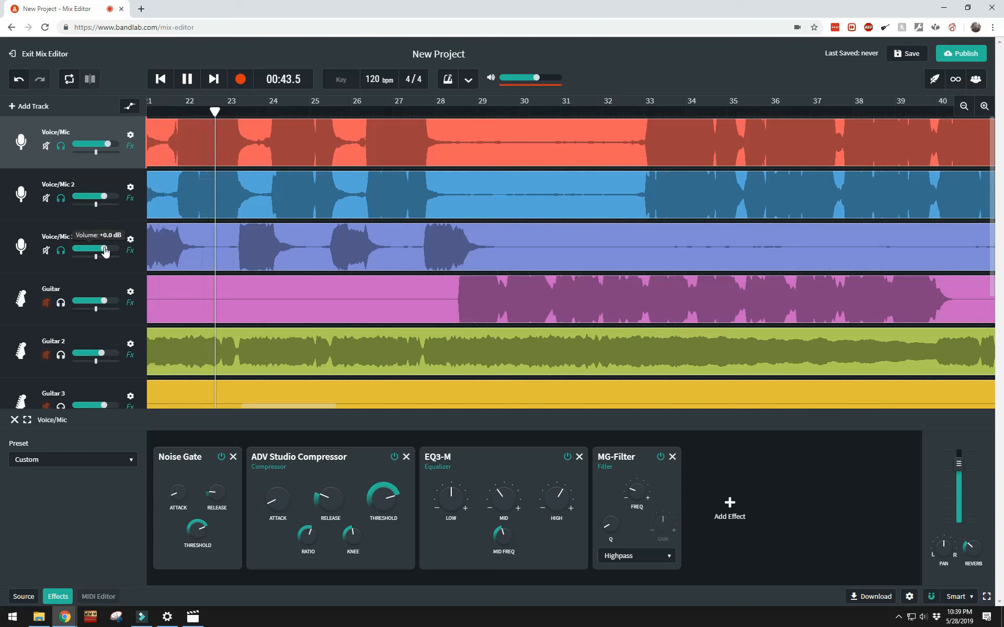
pyautogui.moveTo(105, 250); pyautogui.dragTo(114, 255)
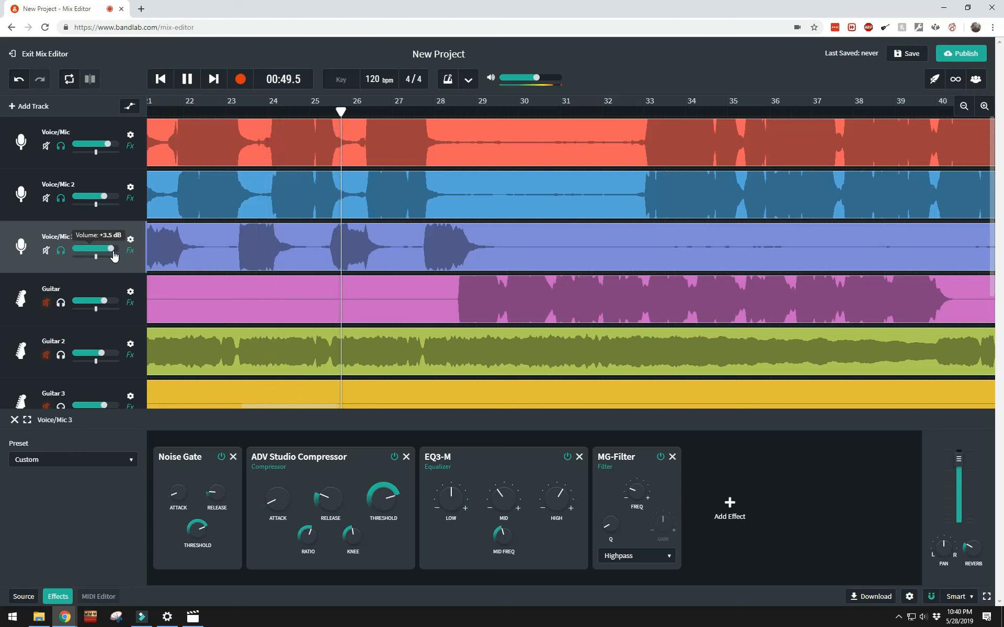
pyautogui.moveTo(113, 252); pyautogui.dragTo(114, 252)
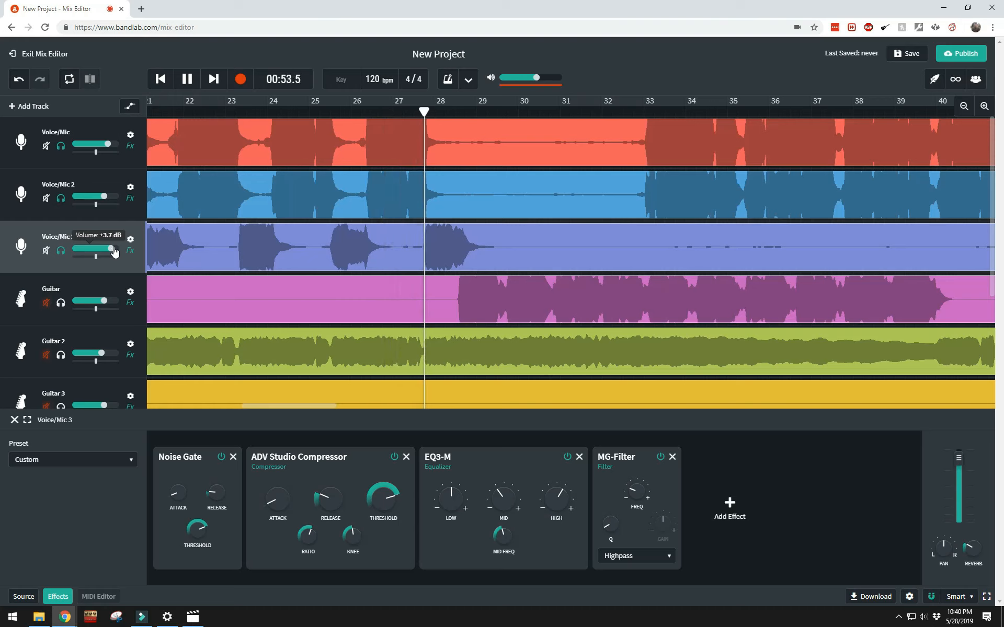
pyautogui.moveTo(114, 252); pyautogui.dragTo(115, 253)
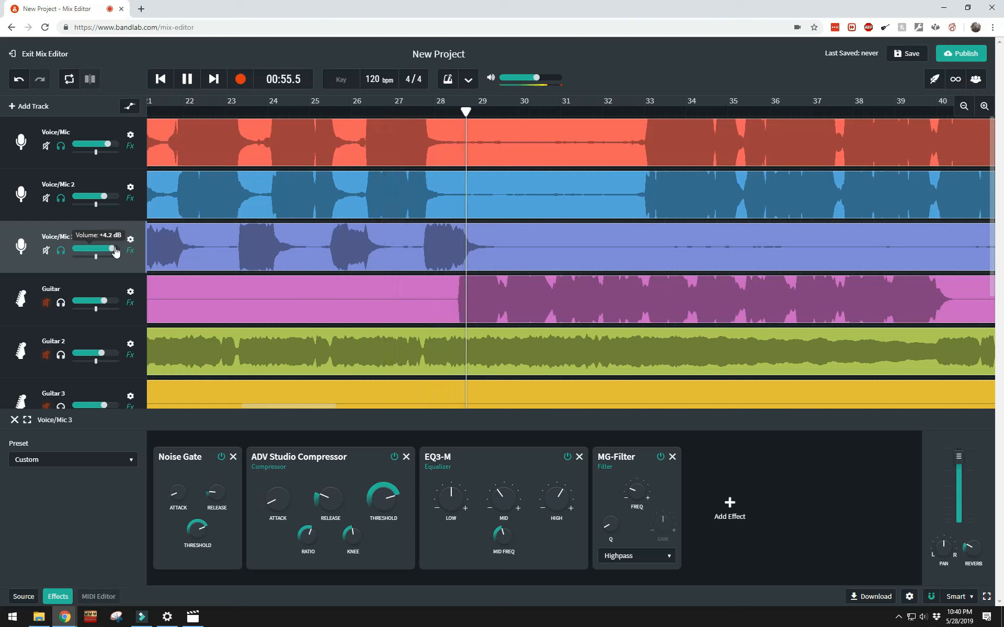
pyautogui.click(182, 79)
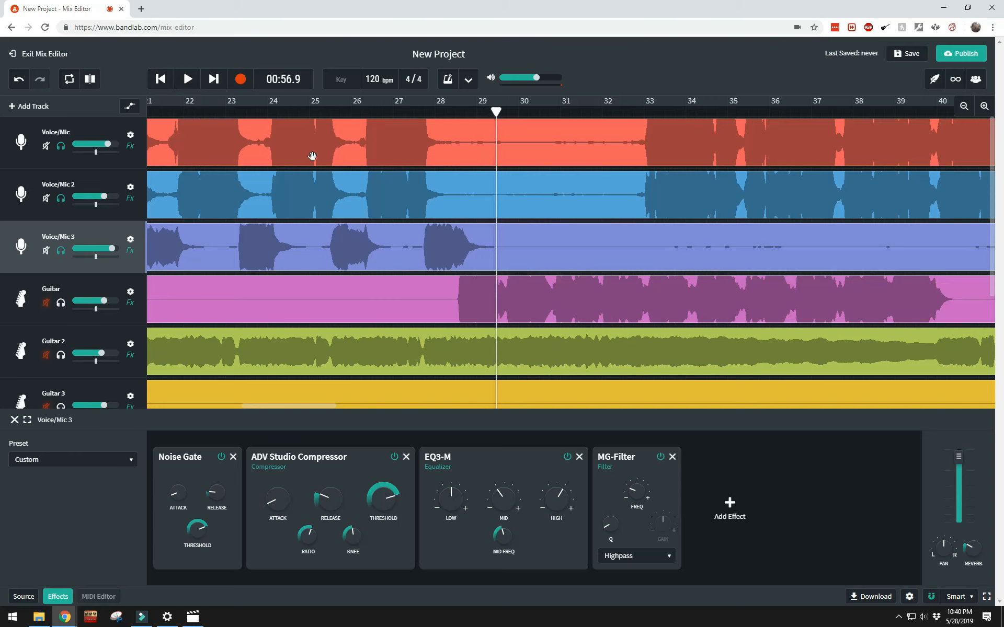
# Remove the solo from all three vocal tracks so every track is audible
pyautogui.scroll(-1, 96, 287)
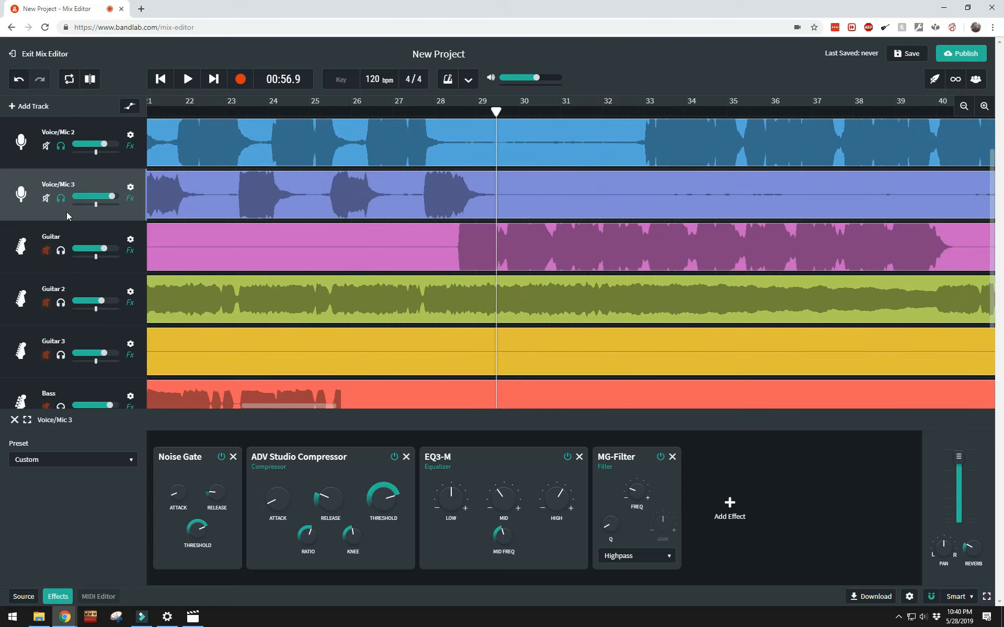
pyautogui.click(61, 147)
pyautogui.scroll(1, 60, 152)
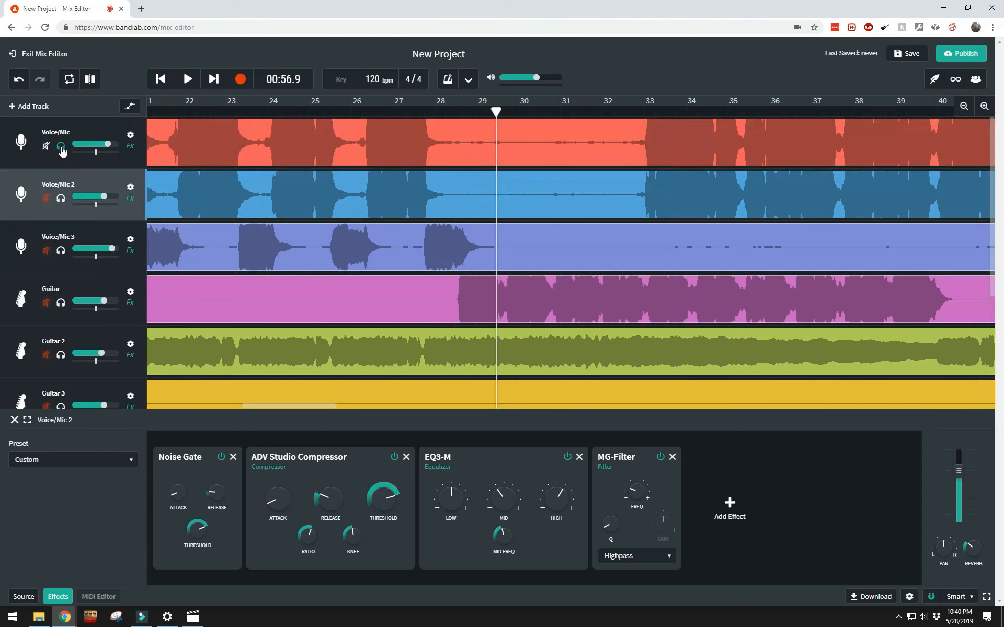
pyautogui.click(61, 146)
pyautogui.scroll(-4, 76, 210)
pyautogui.scroll(4, 75, 210)
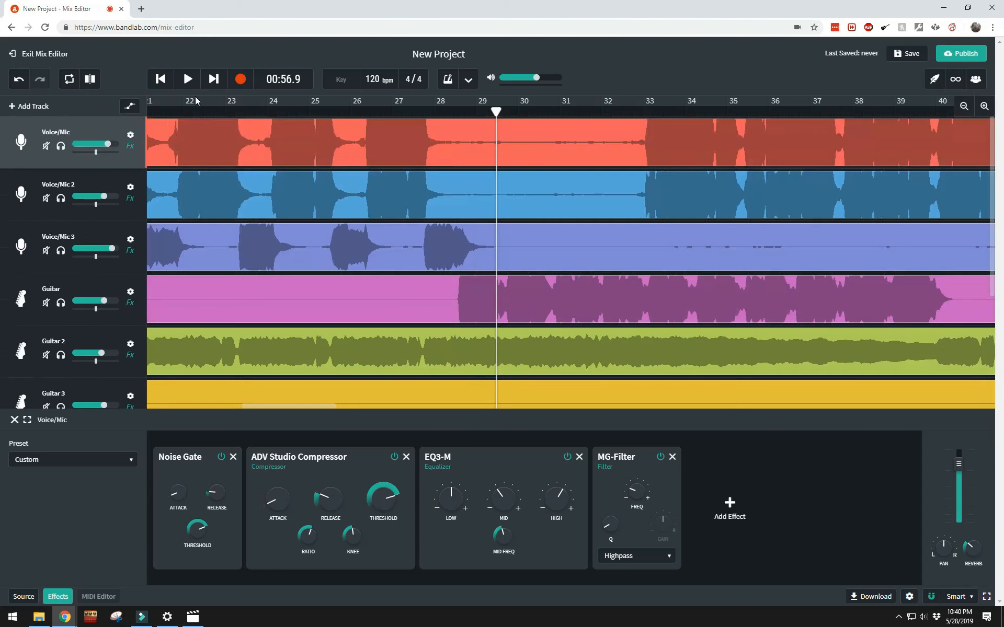
# Play the full mix of all tracks from about 20 seconds, just before the vocals enter
pyautogui.click(162, 81)
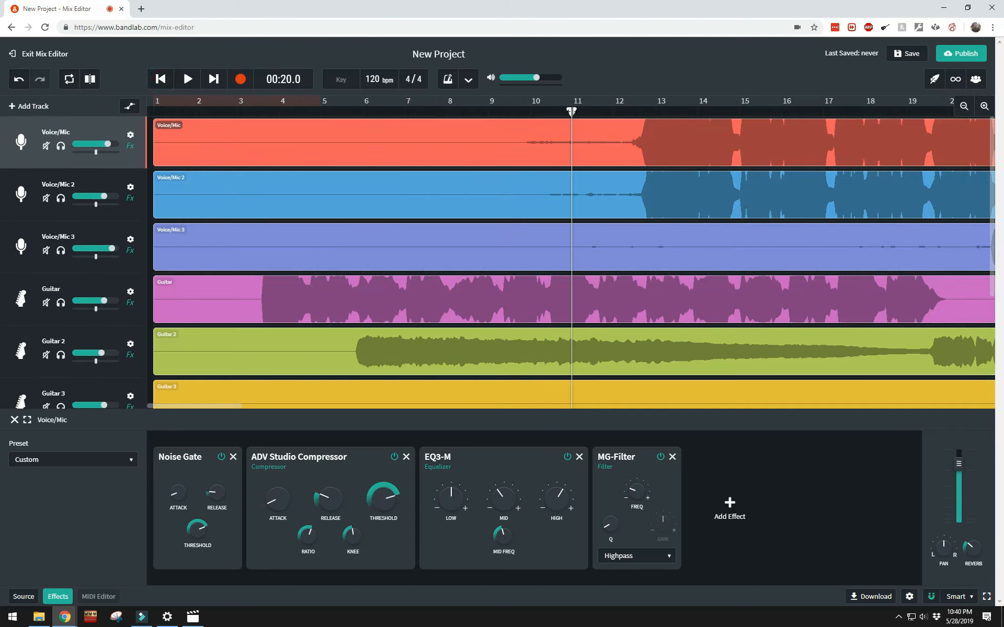
pyautogui.click(191, 82)
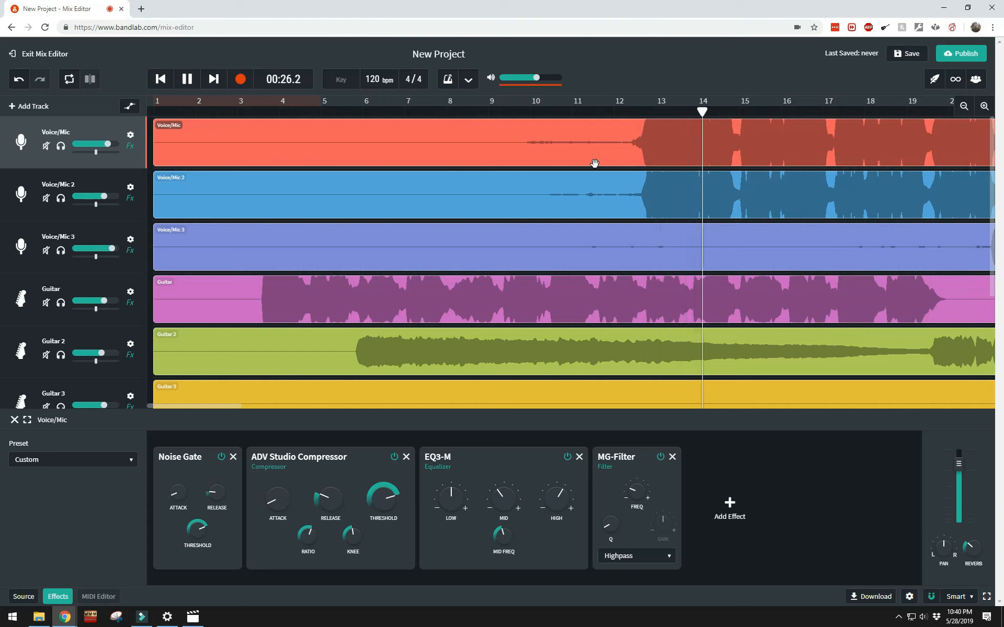
pyautogui.scroll(-1, 601, 321)
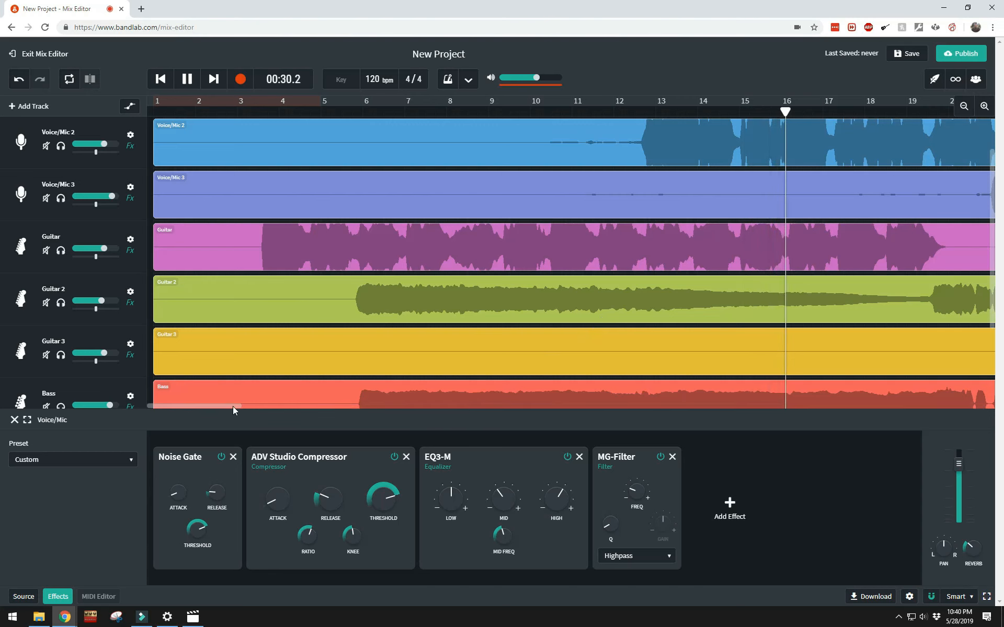
# Follow the full mix through the first harmony vocal entry near bar 21 and stop playback
pyautogui.moveTo(233, 407); pyautogui.dragTo(281, 407)
pyautogui.moveTo(298, 409)
pyautogui.mouseDown()
pyautogui.moveTo(325, 409)
pyautogui.moveTo(302, 412)
pyautogui.mouseUp()
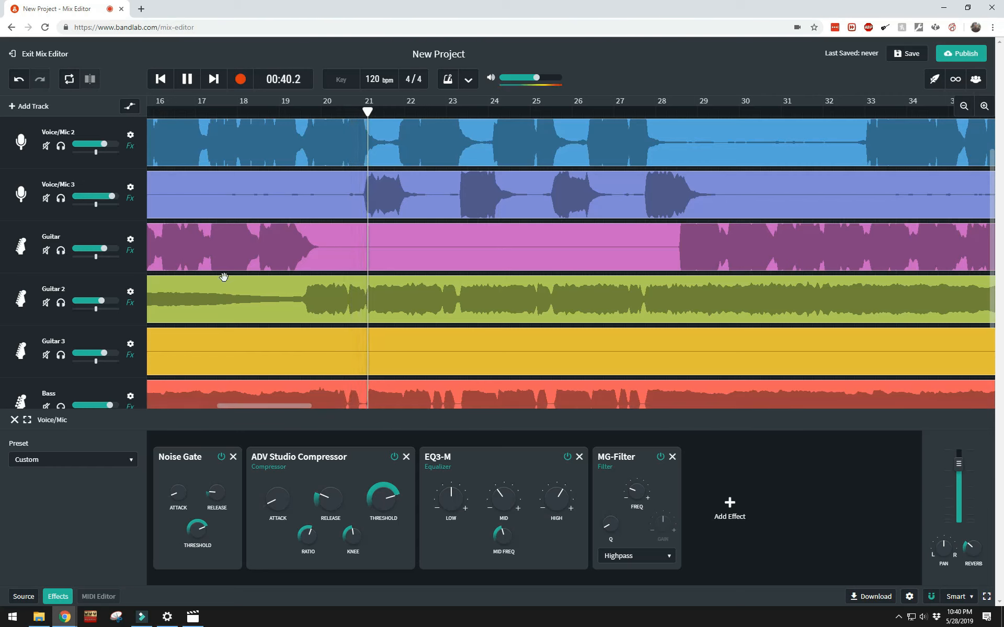
pyautogui.click(187, 79)
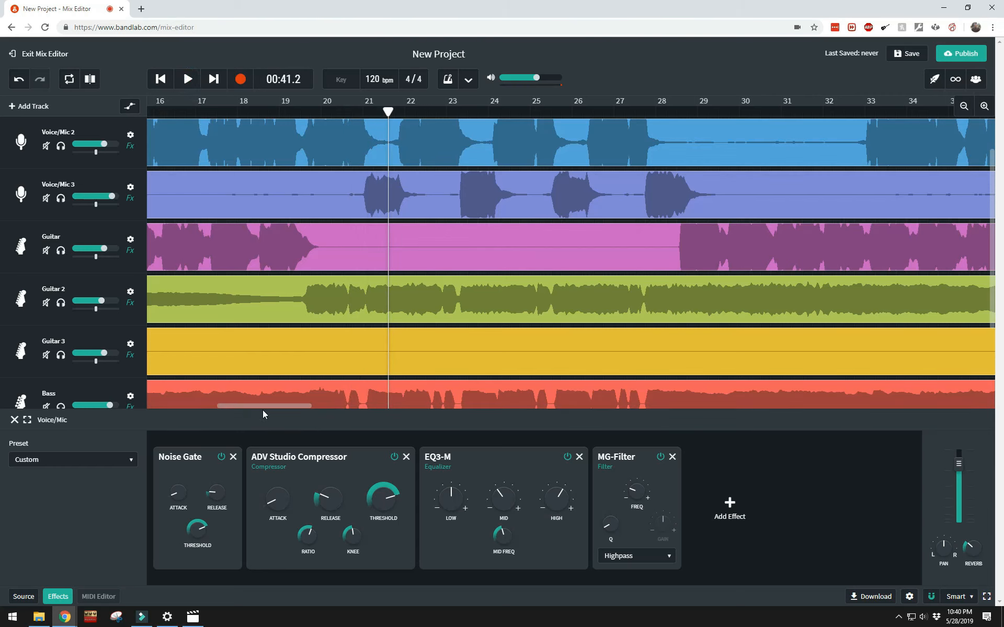
# Solo the Guitar 3 track and play it from 02:27, just before its part begins
pyautogui.moveTo(265, 408); pyautogui.dragTo(634, 387)
pyautogui.click(636, 387)
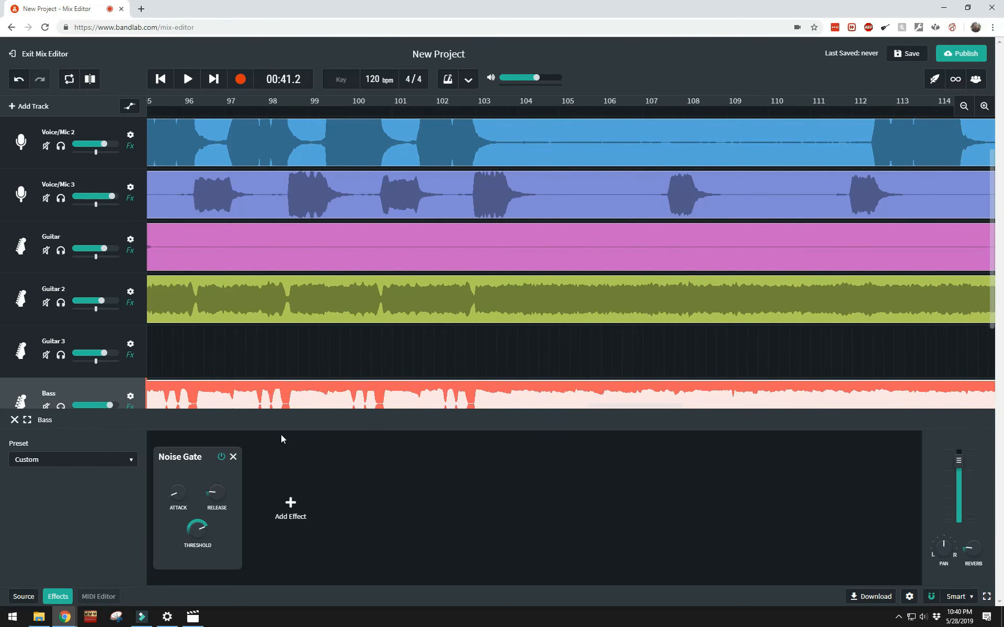
pyautogui.scroll(-2, 225, 360)
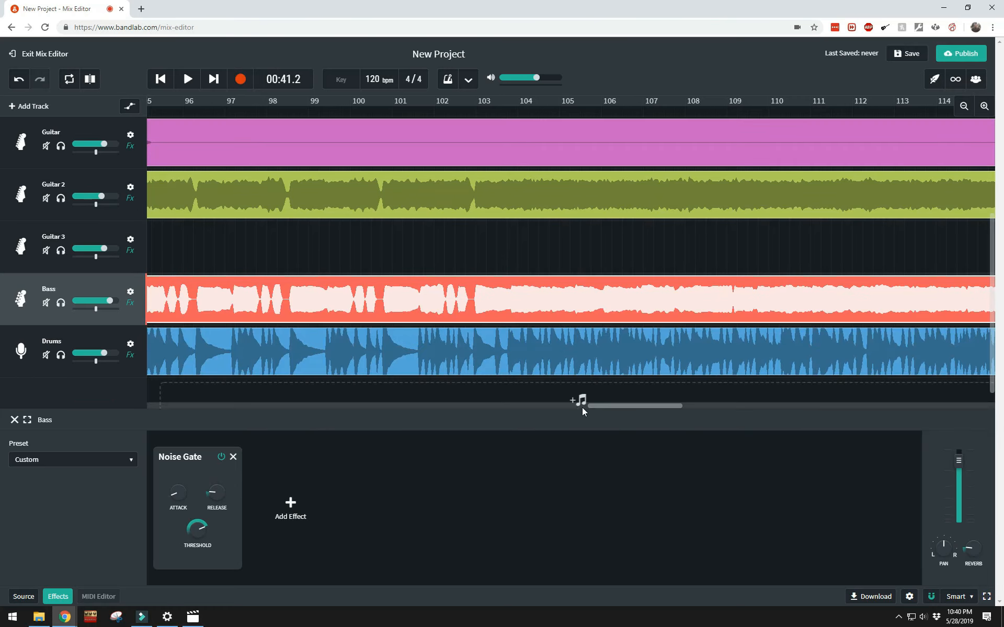
pyautogui.moveTo(601, 407); pyautogui.dragTo(475, 411)
pyautogui.click(422, 111)
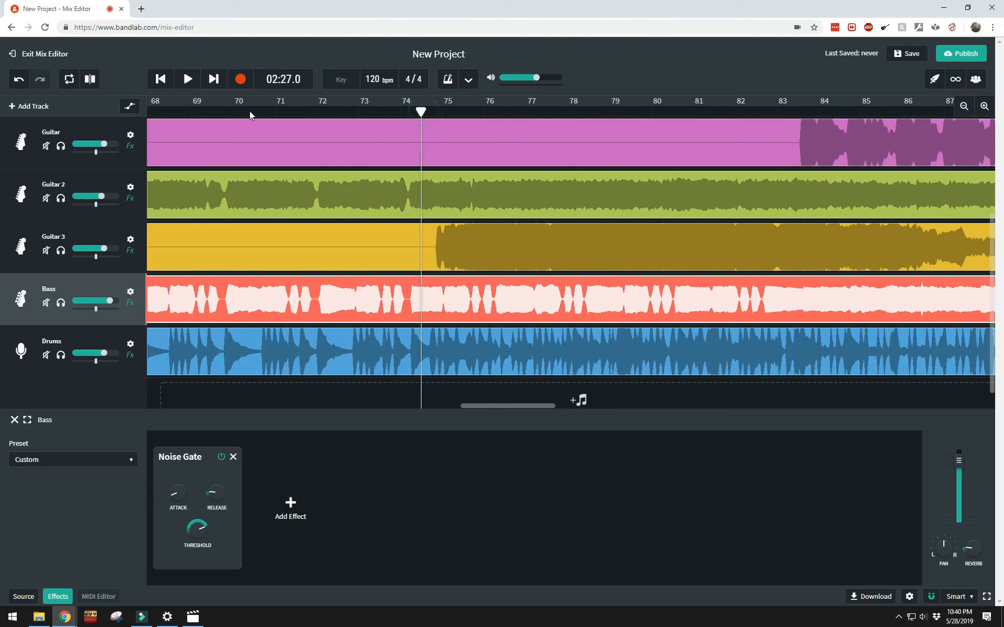
pyautogui.click(60, 251)
pyautogui.click(188, 79)
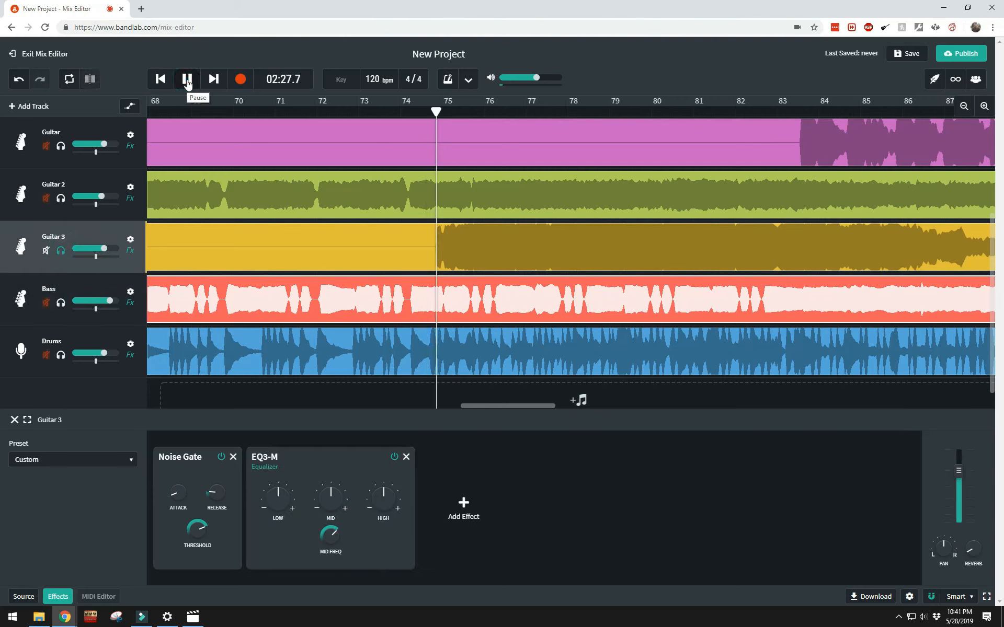
# Boost the mid and high bands of Guitar 3's EQ3-M, add a little reverb, and stop playback
pyautogui.moveTo(324, 497); pyautogui.dragTo(380, 487)
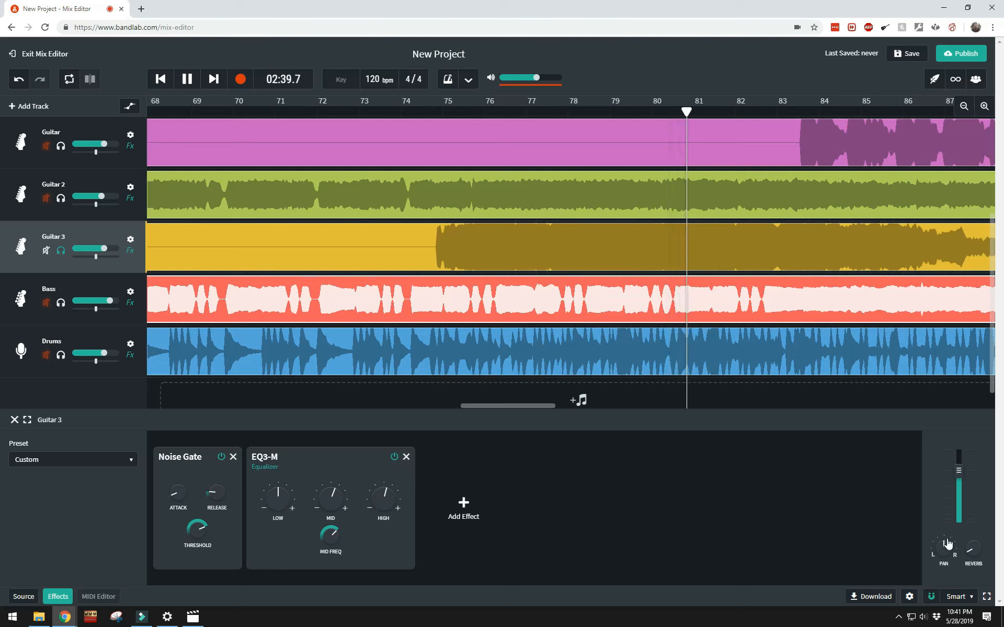
pyautogui.moveTo(971, 547); pyautogui.dragTo(966, 533)
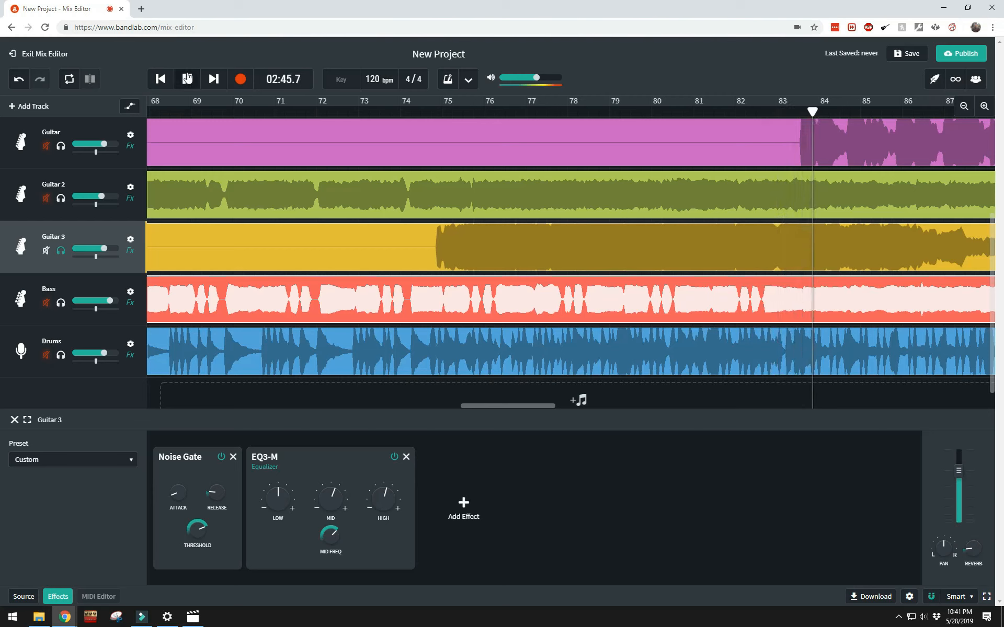
pyautogui.click(188, 79)
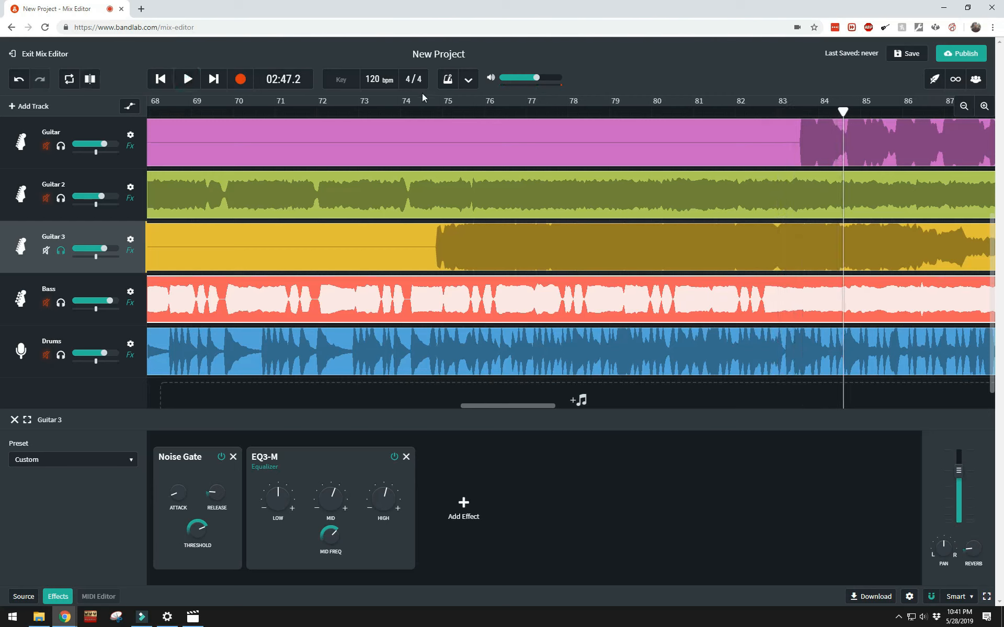
# Remove the solo from Guitar 3, play its section in the full mix from 02:27, and return to the project start
pyautogui.click(427, 115)
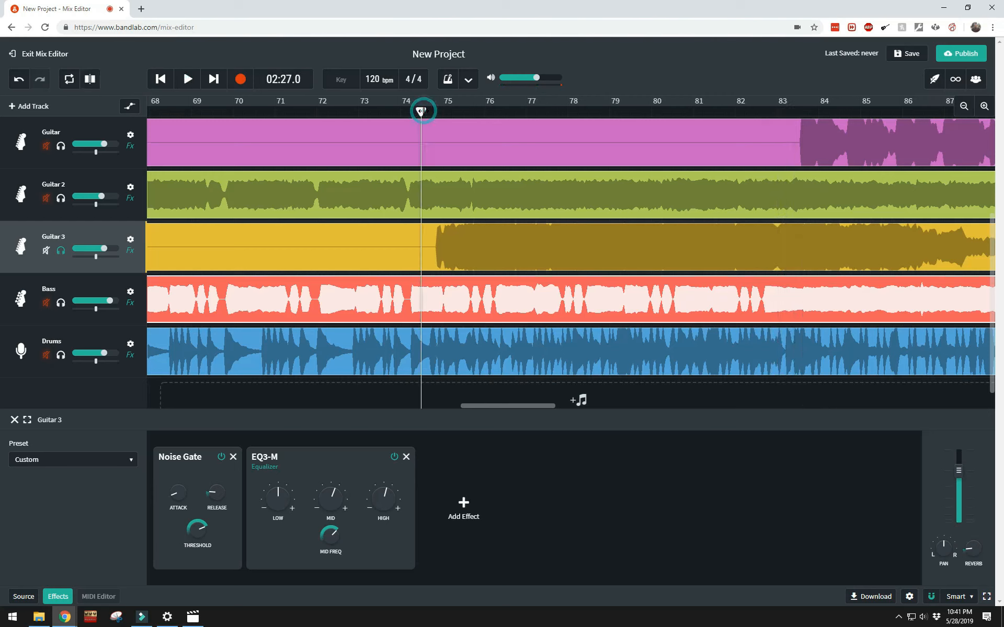
pyautogui.click(61, 253)
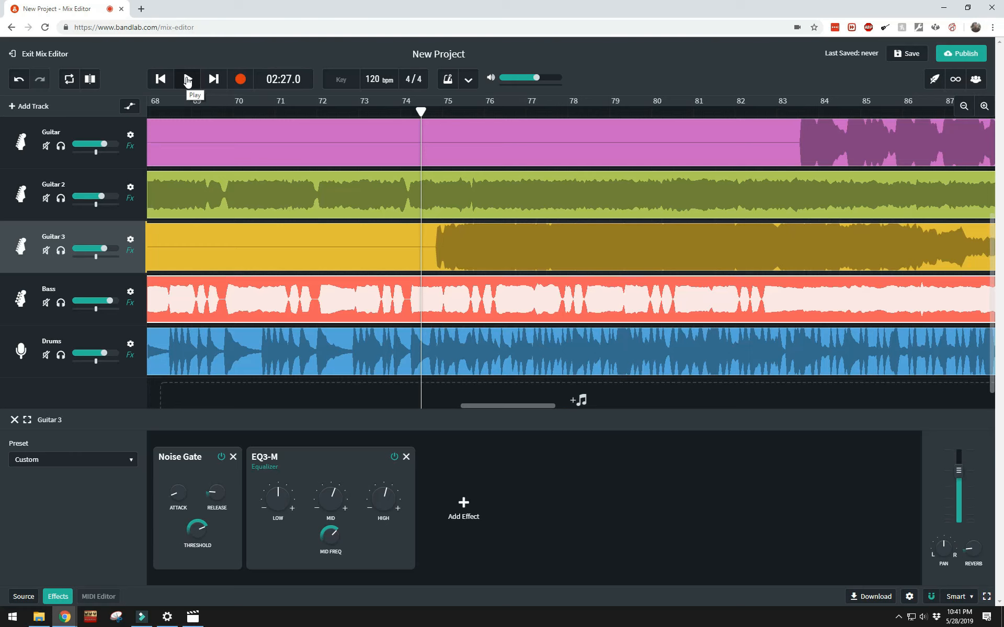
pyautogui.click(187, 80)
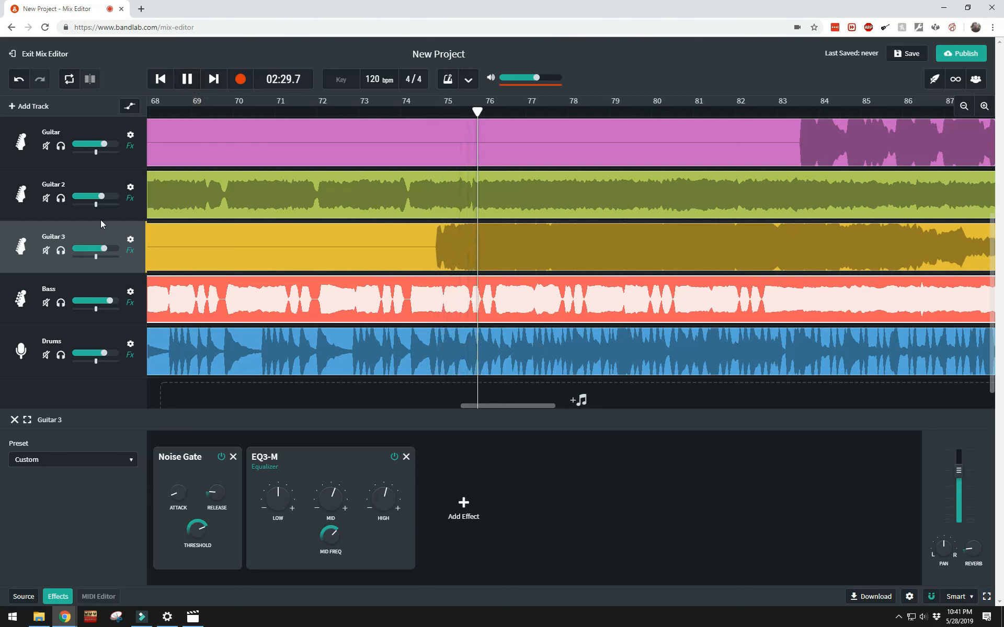
pyautogui.moveTo(104, 251)
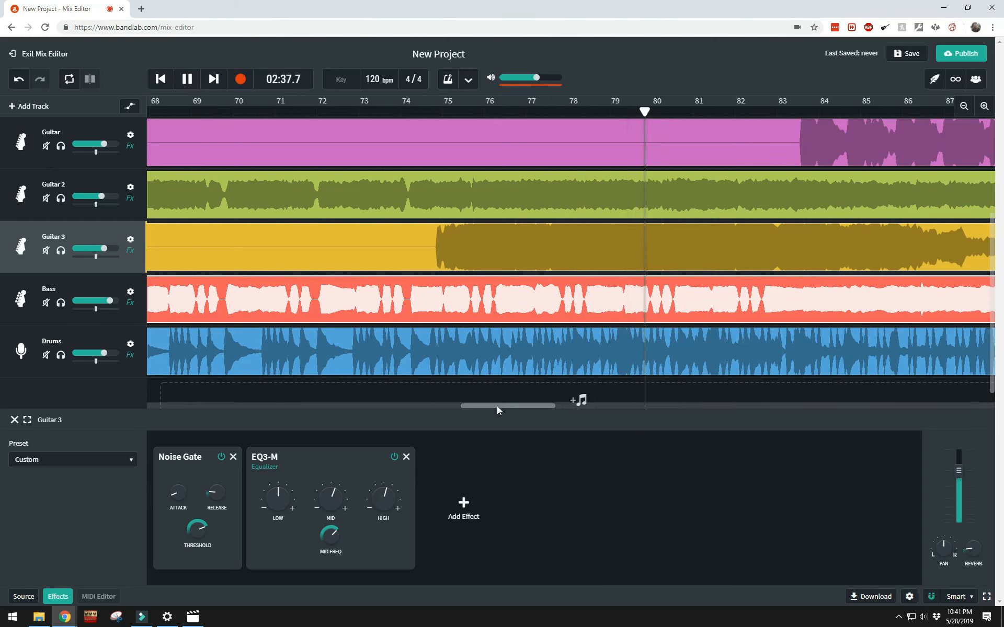
pyautogui.moveTo(497, 406); pyautogui.dragTo(312, 407)
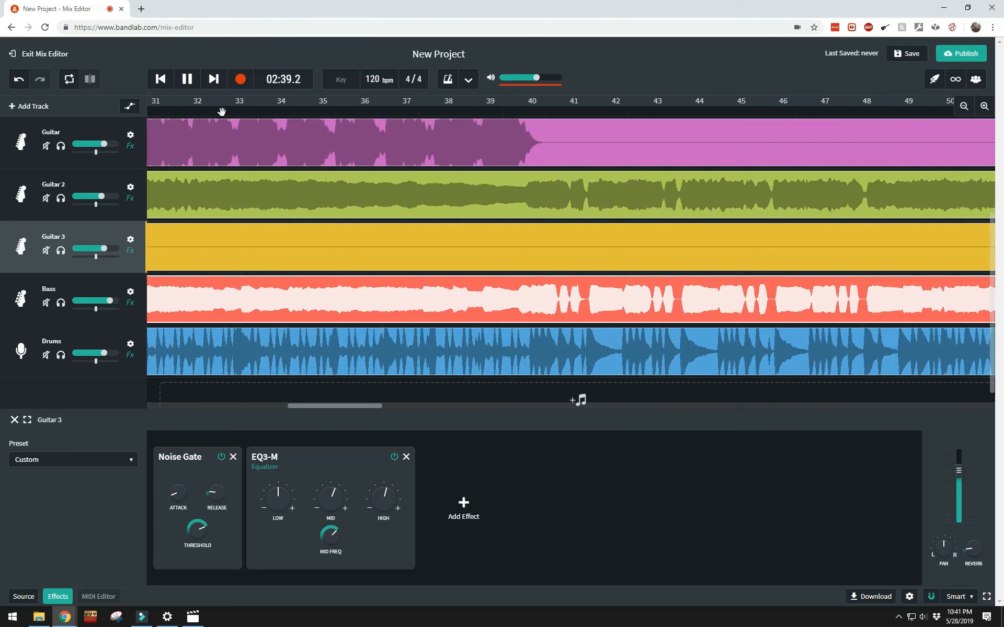
pyautogui.click(188, 79)
pyautogui.click(160, 79)
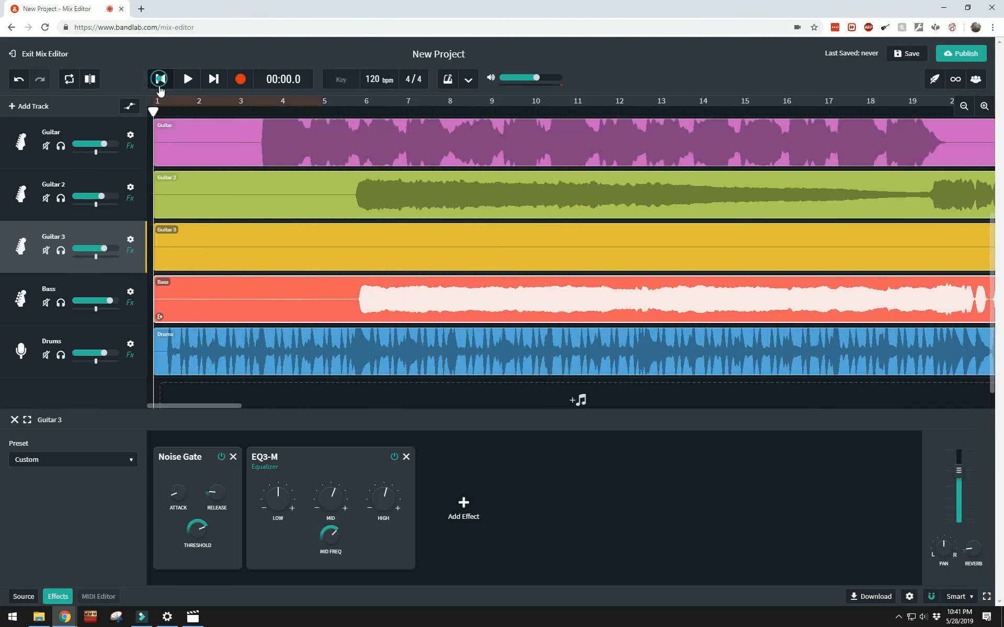
# Name the project "Alice In Chains - Angry Chair (band cover)" and save it
pyautogui.click(230, 301)
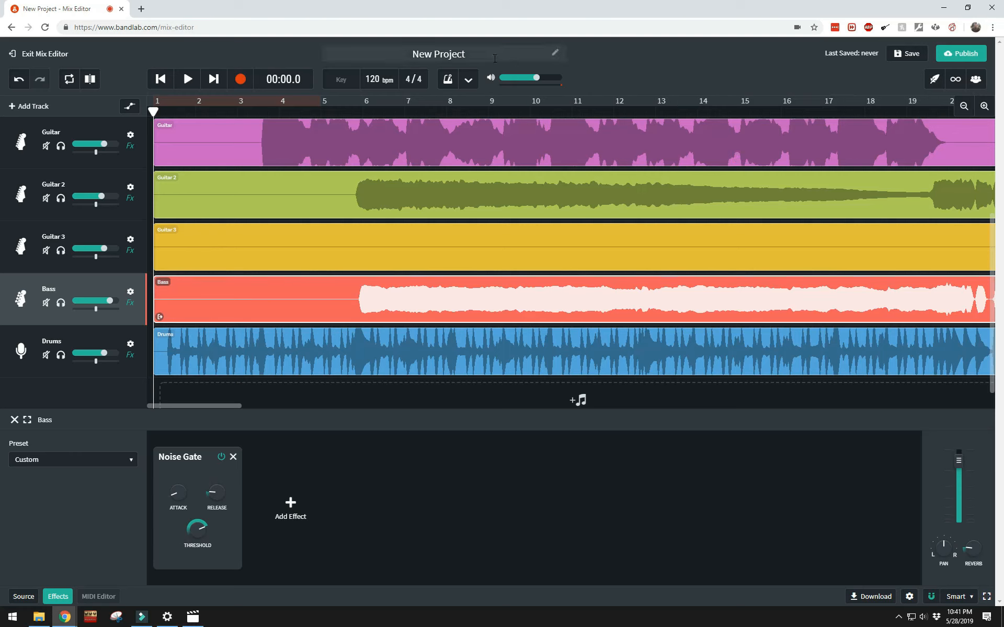
pyautogui.moveTo(493, 57); pyautogui.dragTo(410, 58)
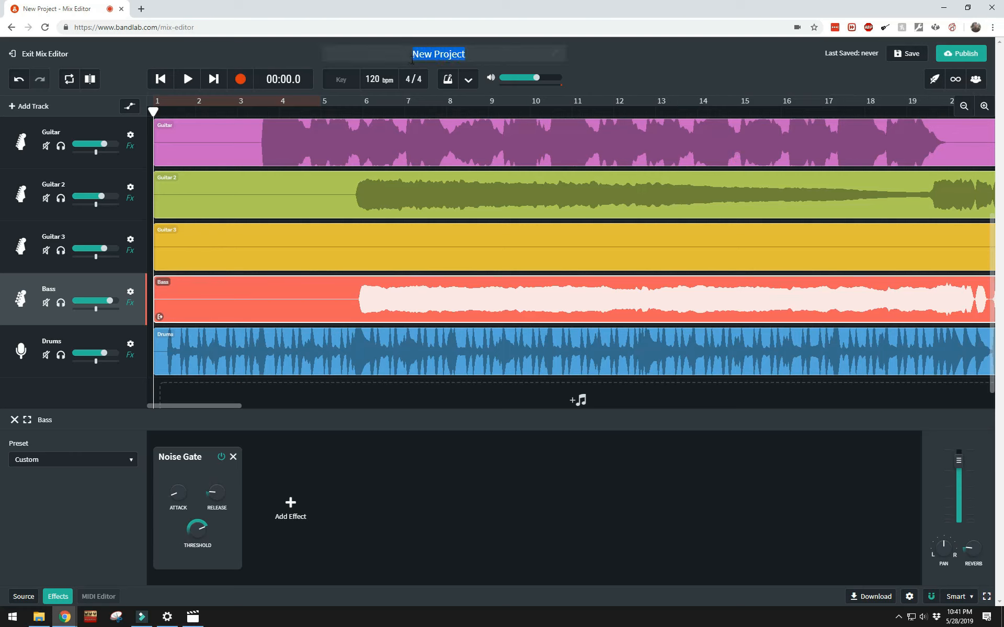
pyautogui.write('Alice')
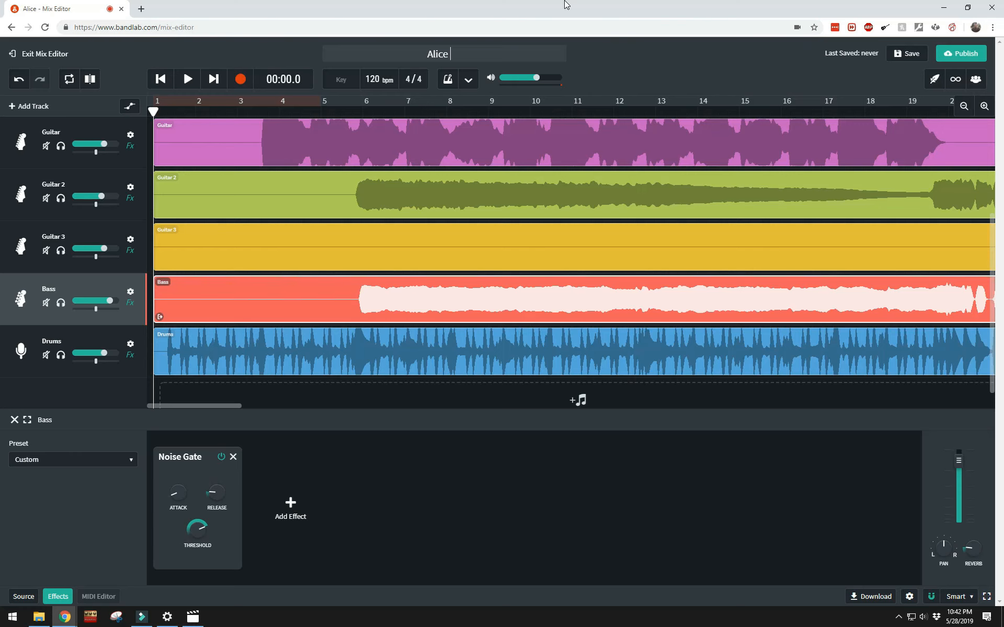
pyautogui.write('In Chains - Angry Chair')
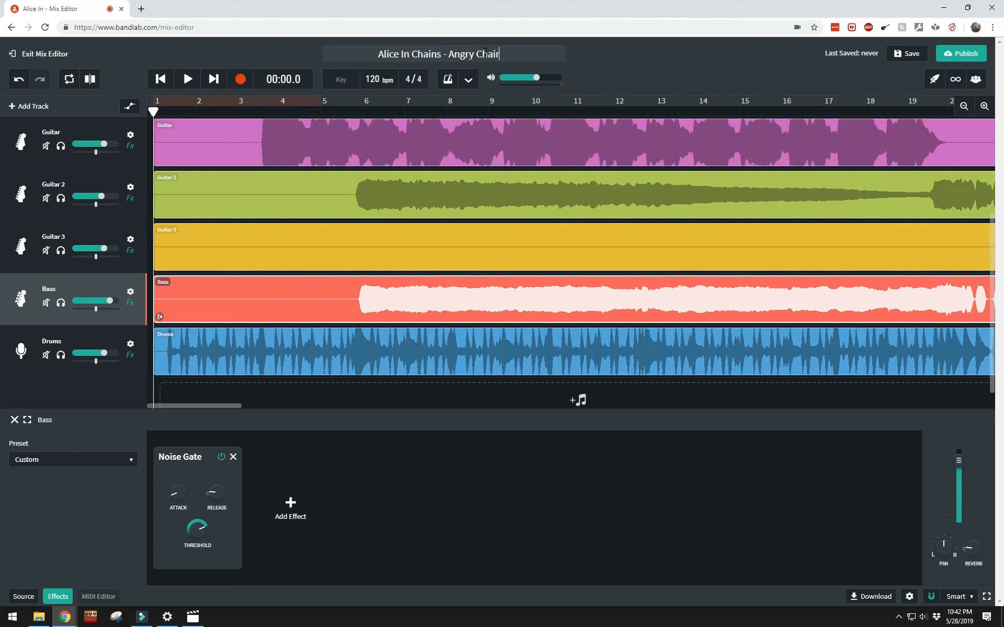
pyautogui.write(' (band cover)')
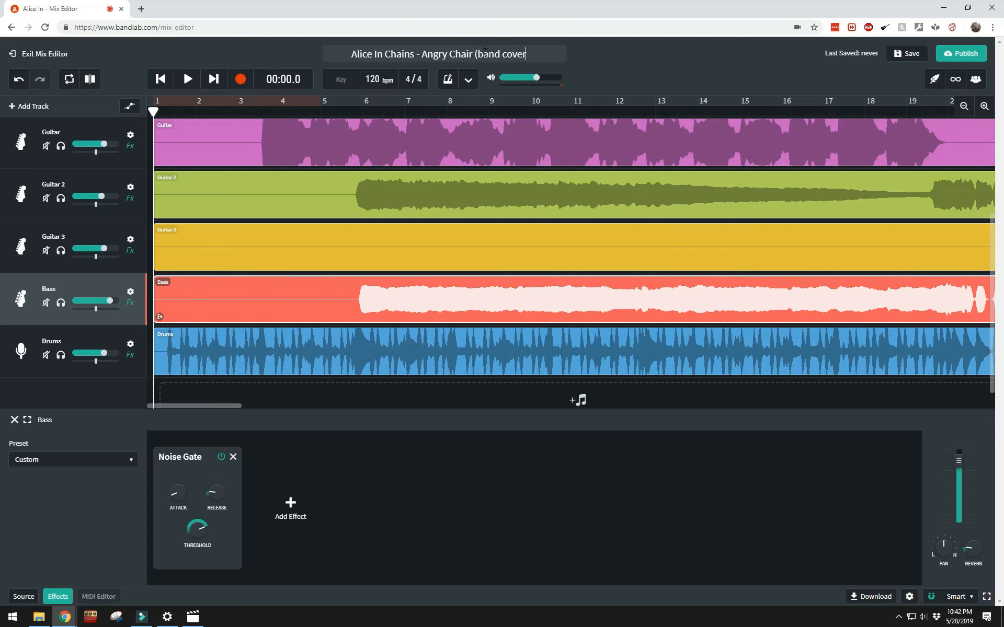
pyautogui.click(907, 55)
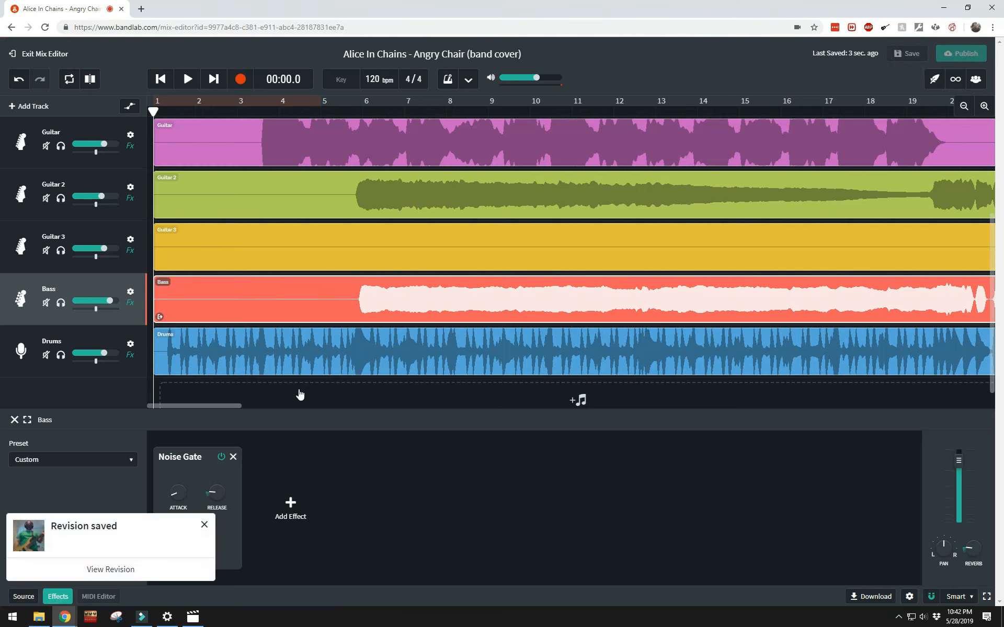
# Open the saved revision's project details for editing and shorten the project URL to "alice-in-chains-angry-chair-band-cover"
pyautogui.click(105, 570)
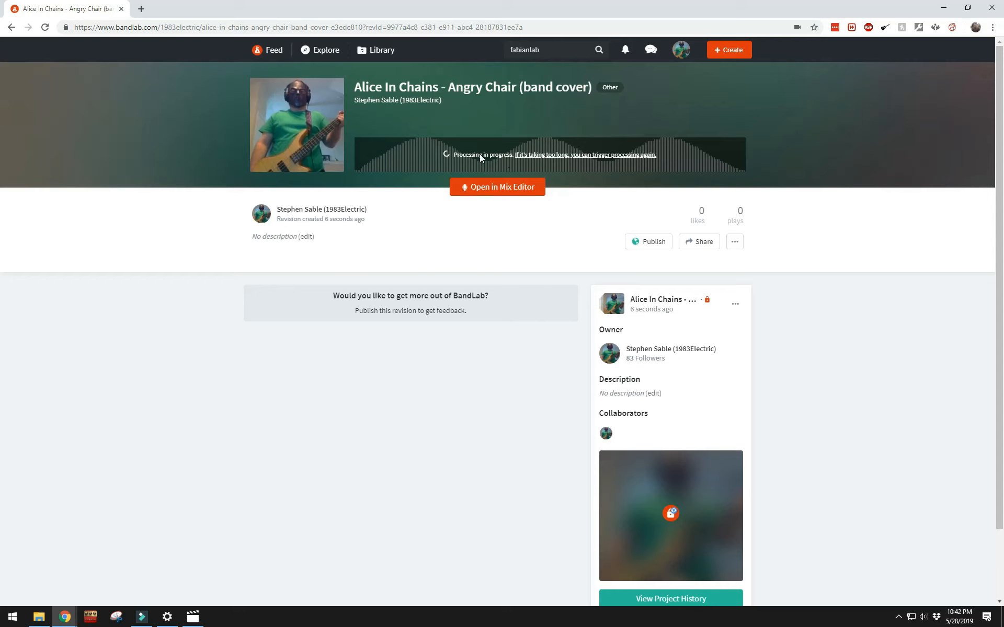
pyautogui.scroll(-2, 441, 240)
pyautogui.scroll(2, 441, 240)
pyautogui.scroll(-3, 524, 265)
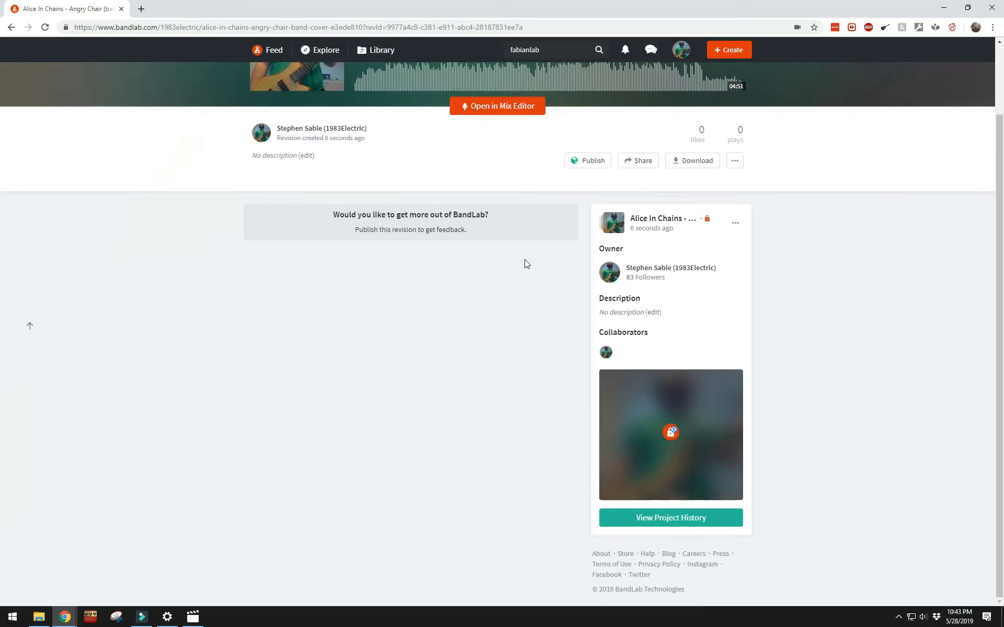
pyautogui.scroll(3, 506, 272)
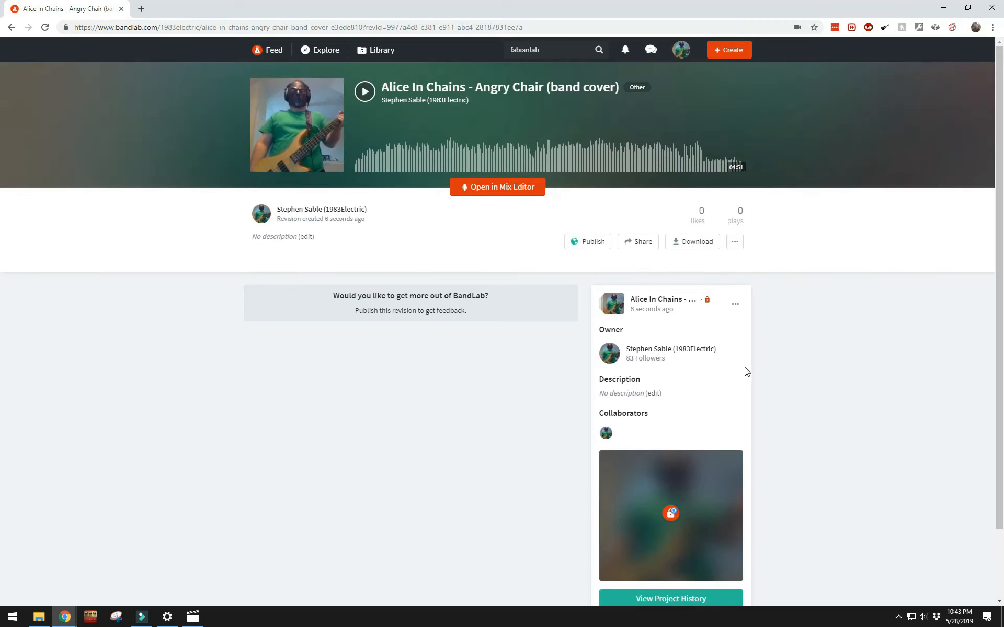
pyautogui.click(655, 393)
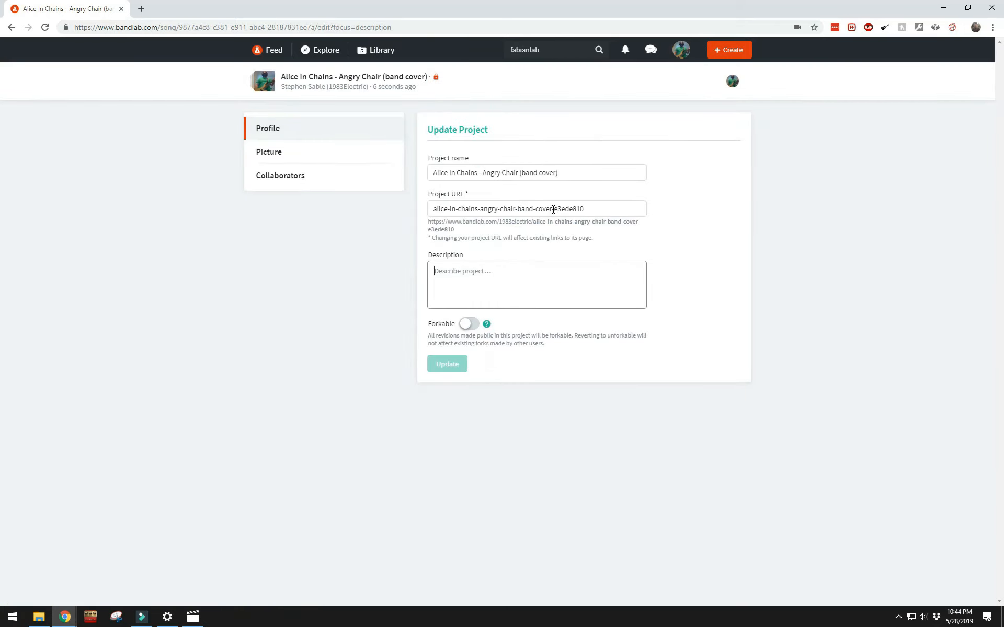
pyautogui.moveTo(553, 209); pyautogui.dragTo(584, 208)
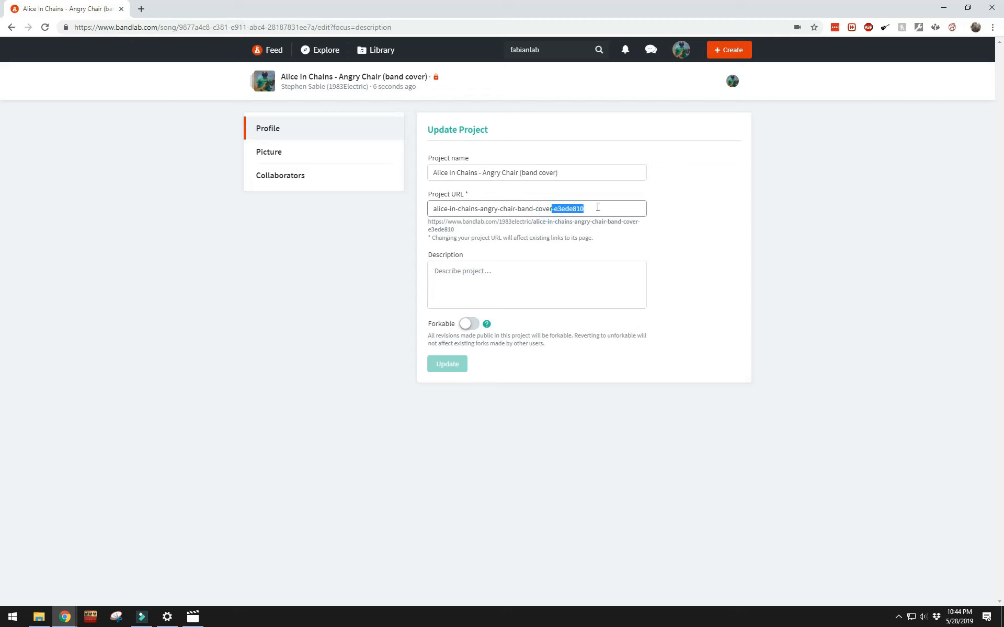
pyautogui.press('BackSpace')
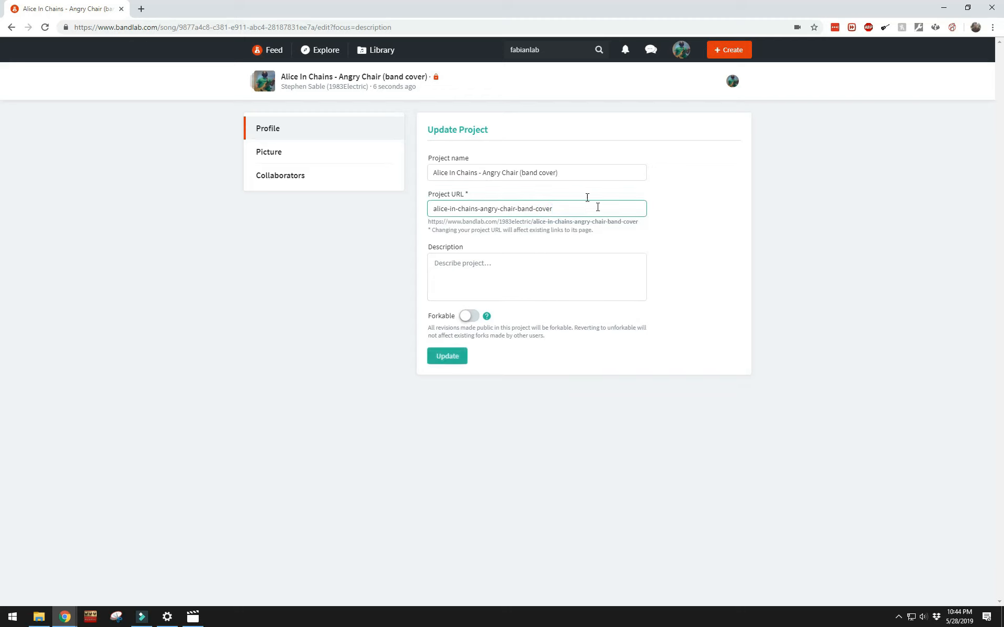
# Write the project description, starting with "Bas"
pyautogui.click(505, 268)
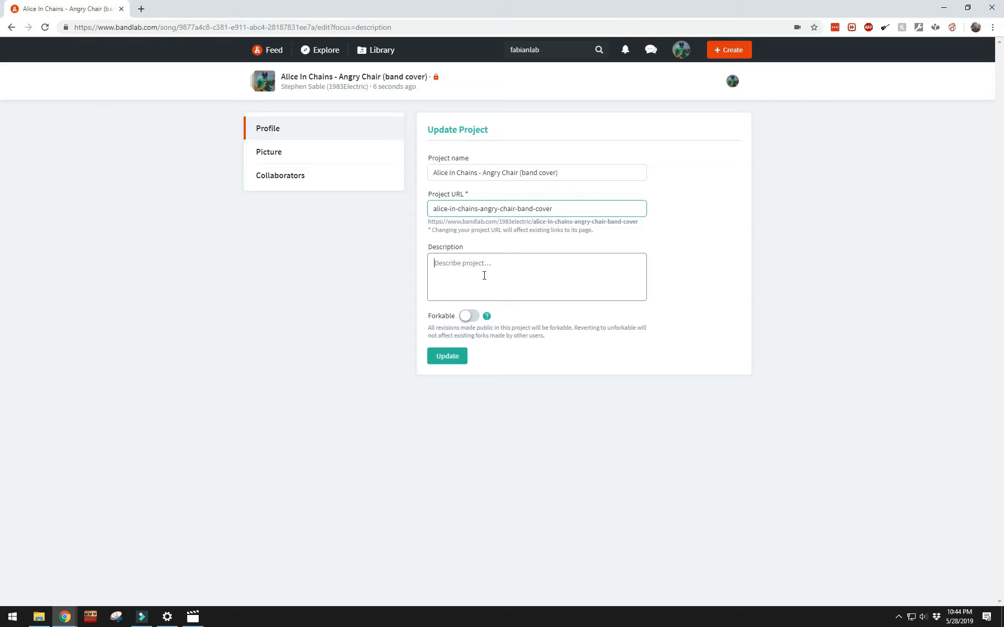
pyautogui.write('Bas')
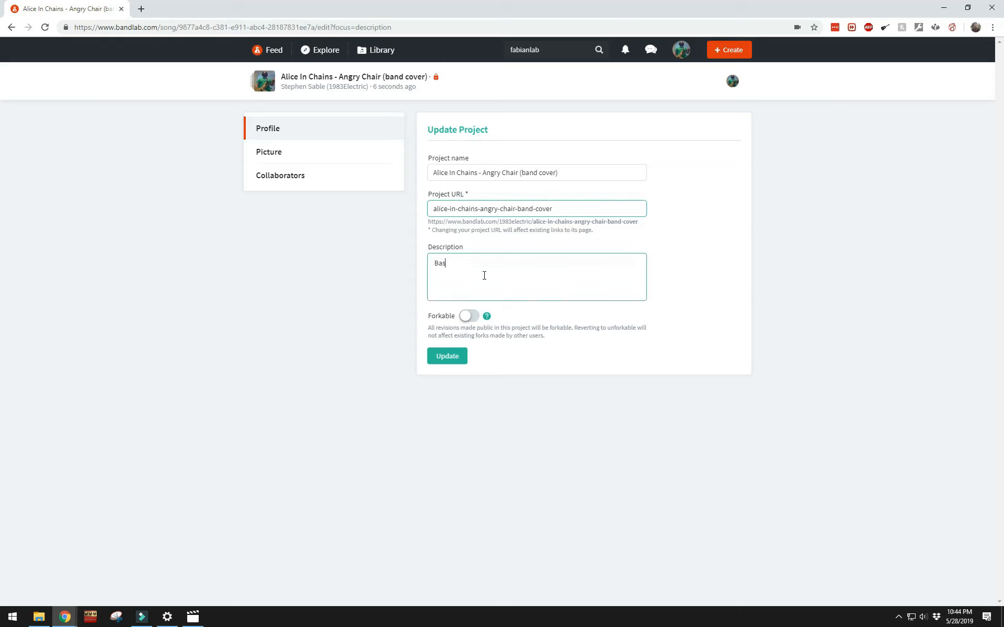